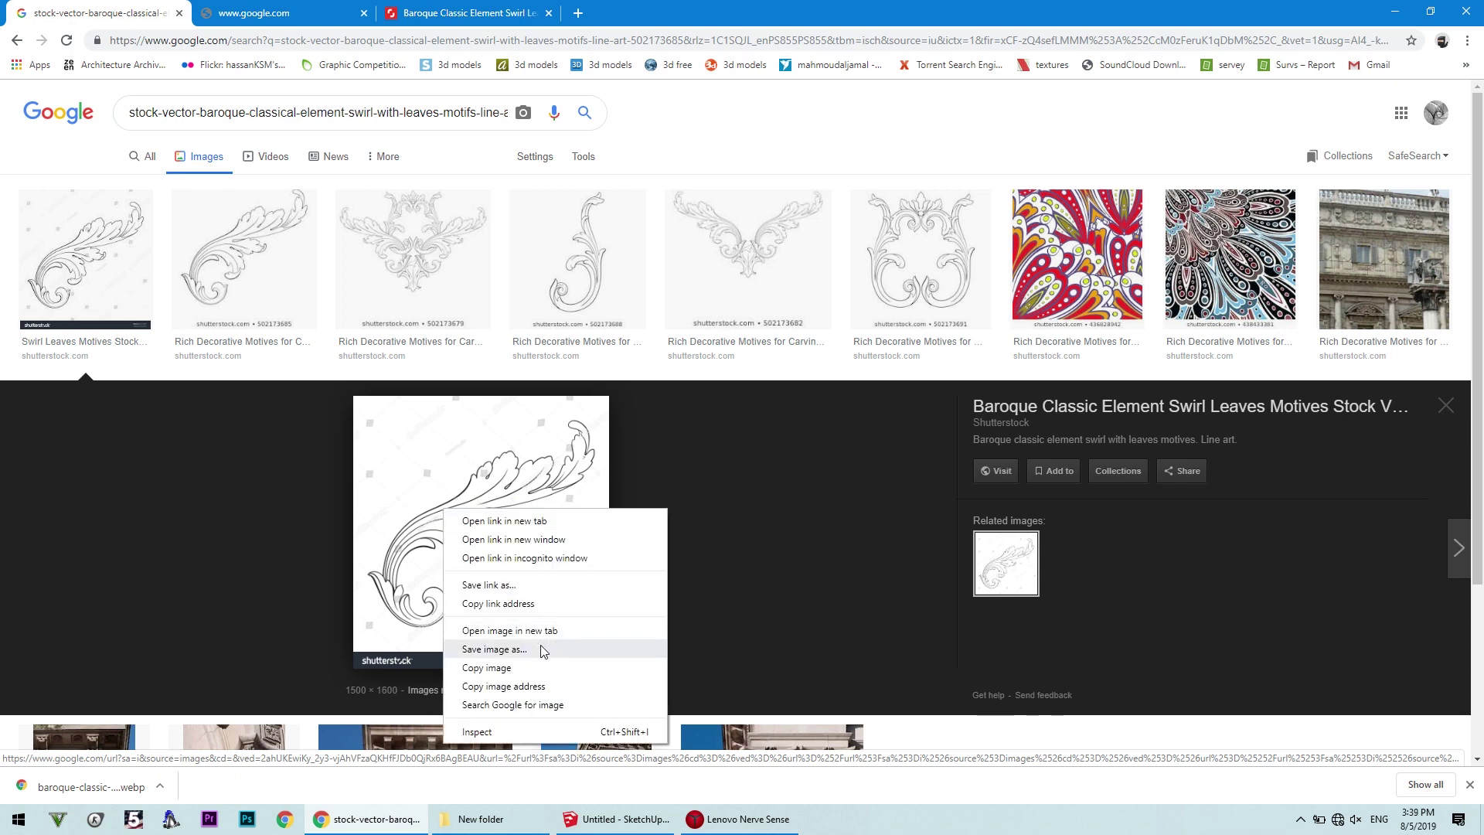
# Save the baroque swirl leaf image to the desktop as a JPEG named leaf
pyautogui.click(494, 649)
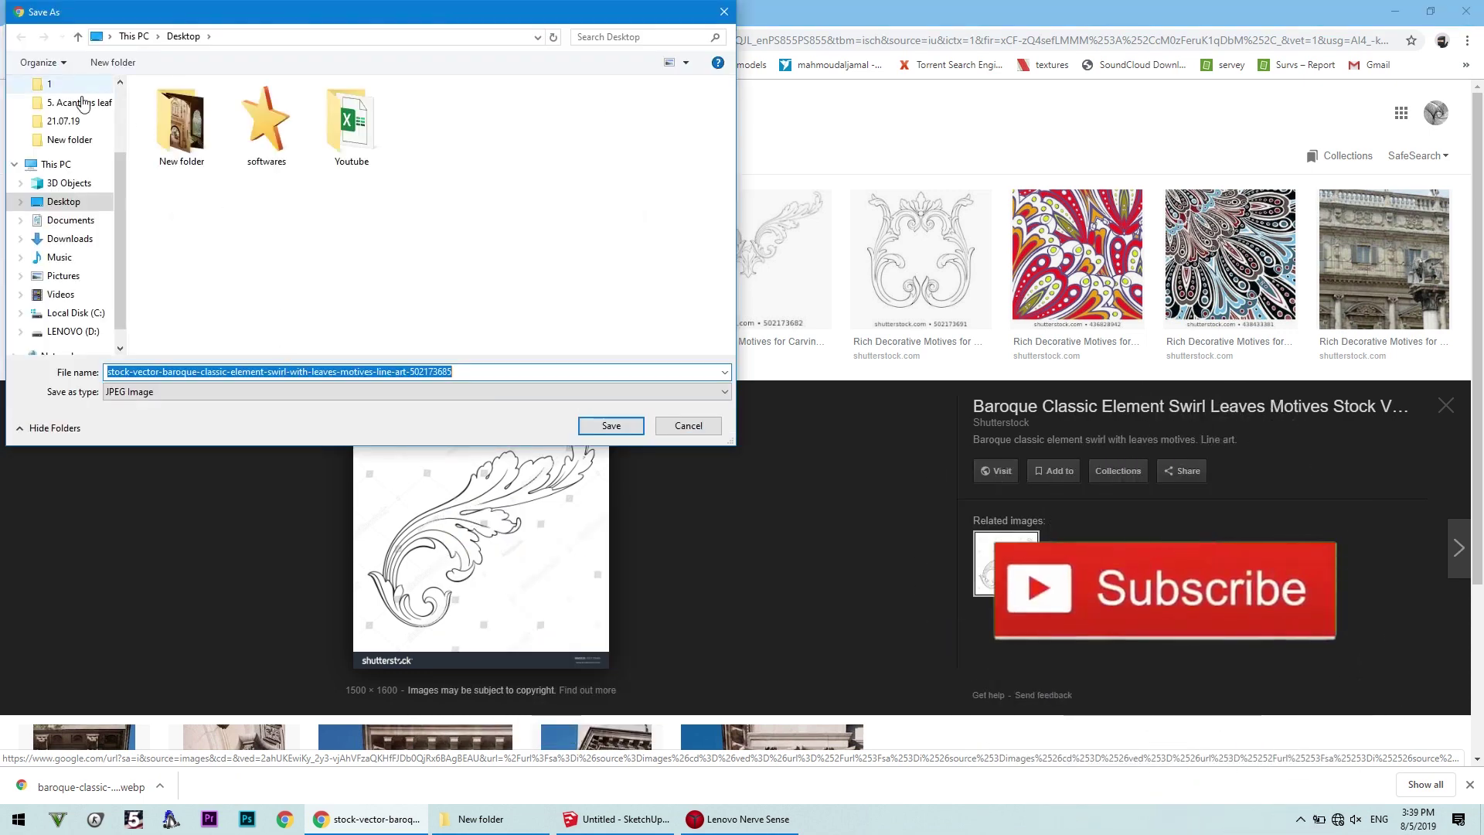
pyautogui.moveTo(452, 372); pyautogui.dragTo(108, 371)
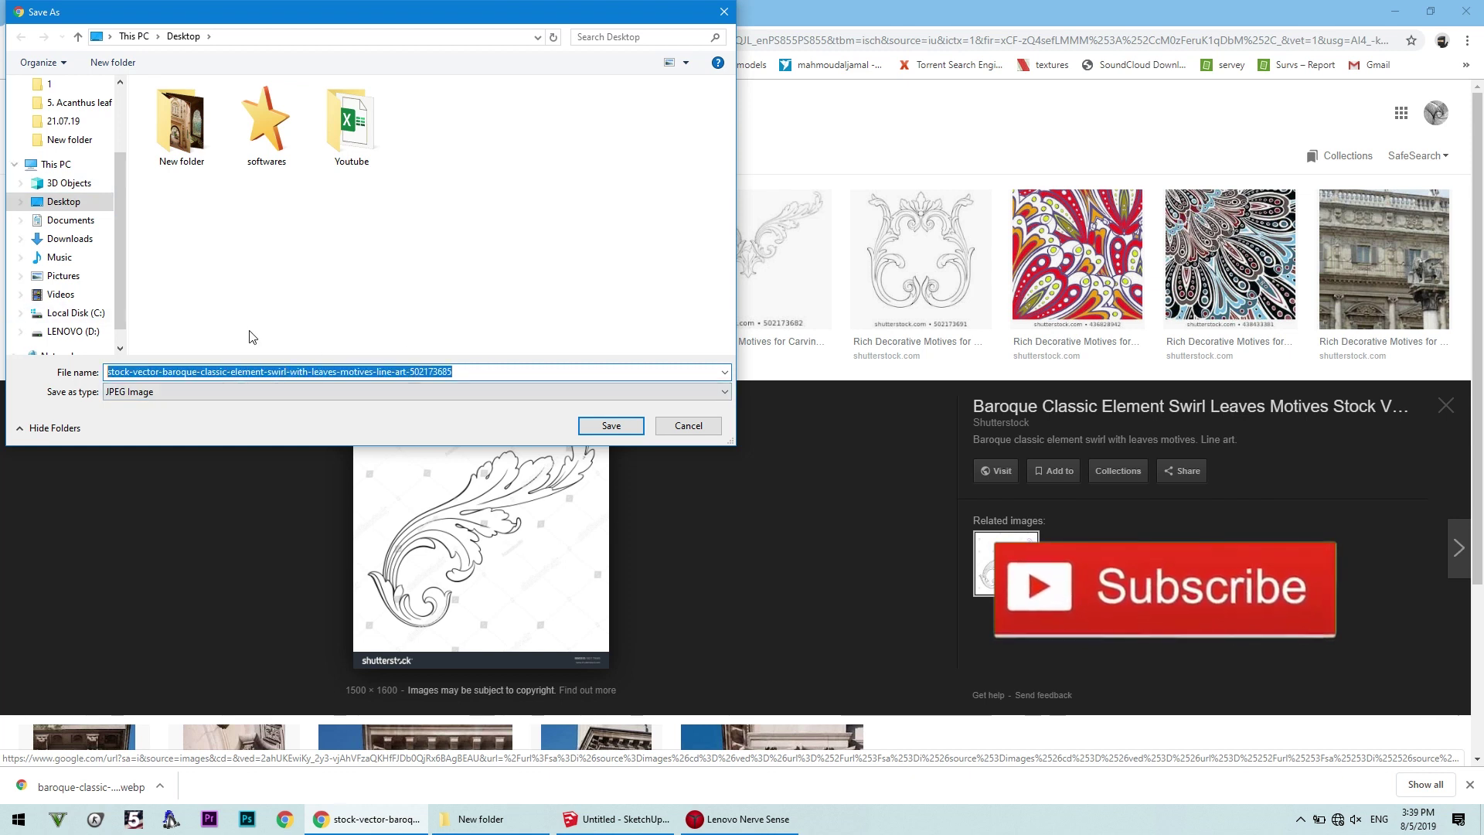
pyautogui.write('leaf')
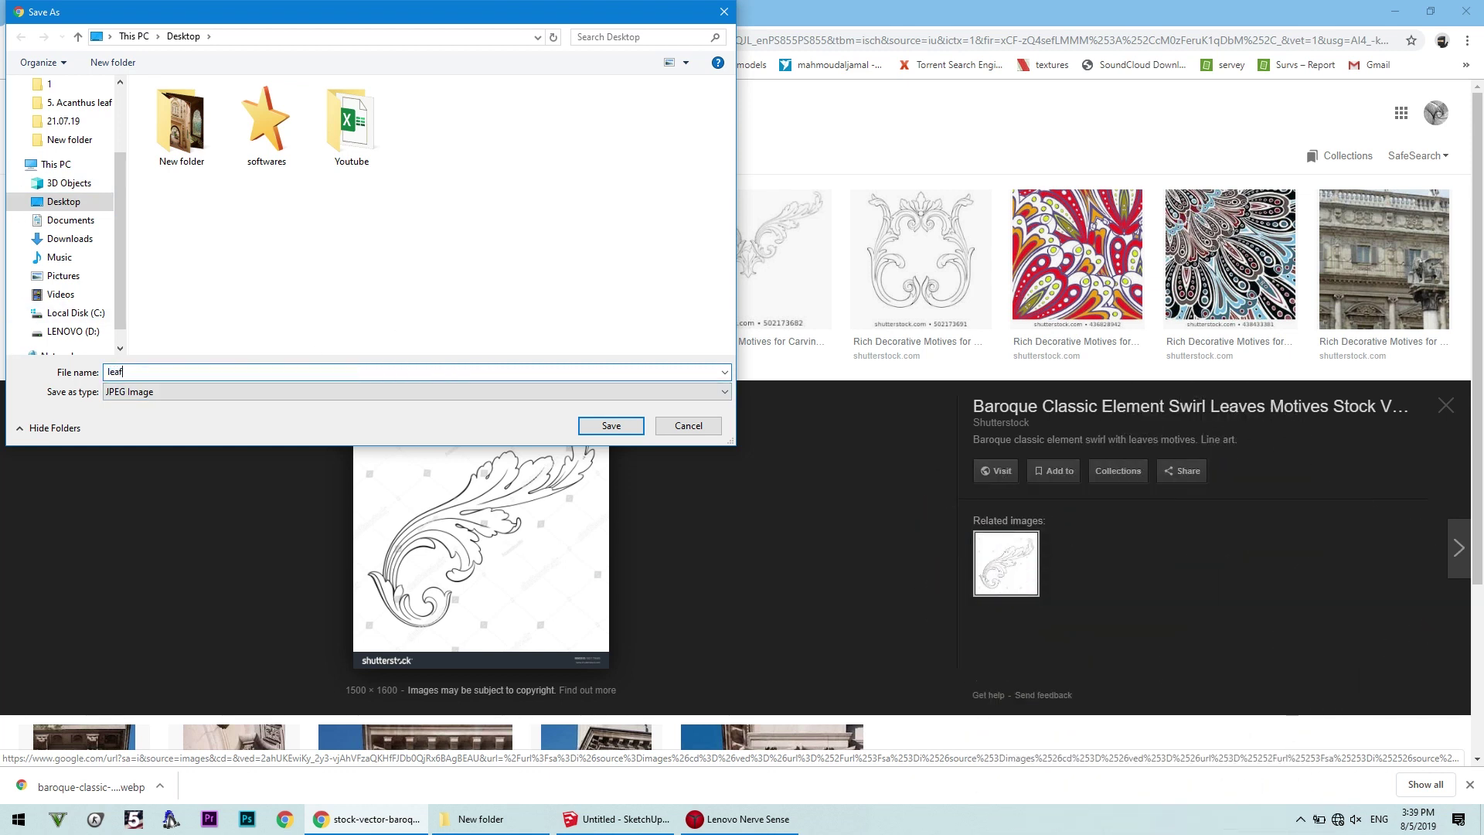
pyautogui.press('Return')
# Switch to SketchUp and delete the pink square face together with its edges
pyautogui.click(1479, 819)
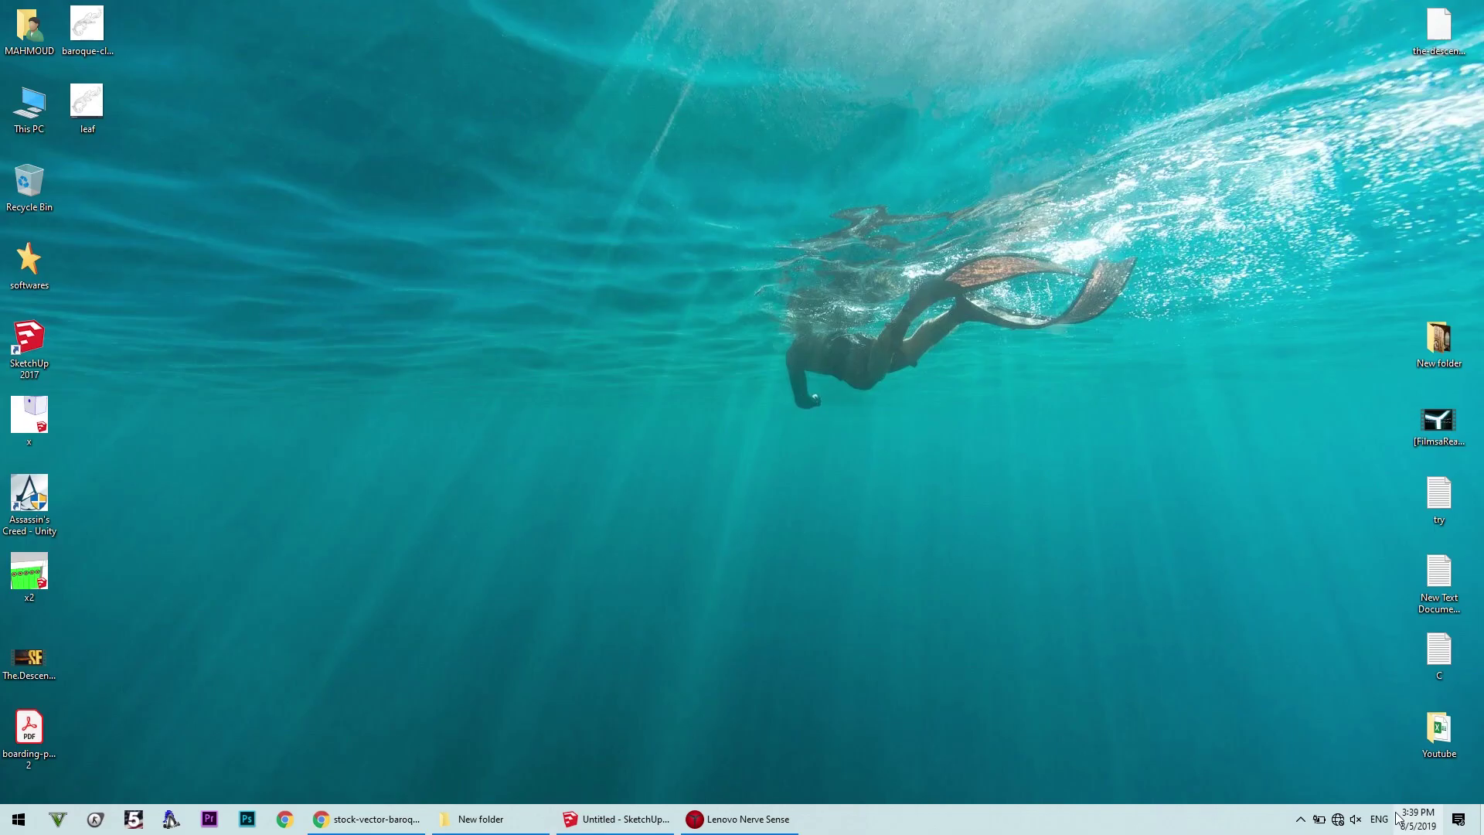
pyautogui.click(614, 818)
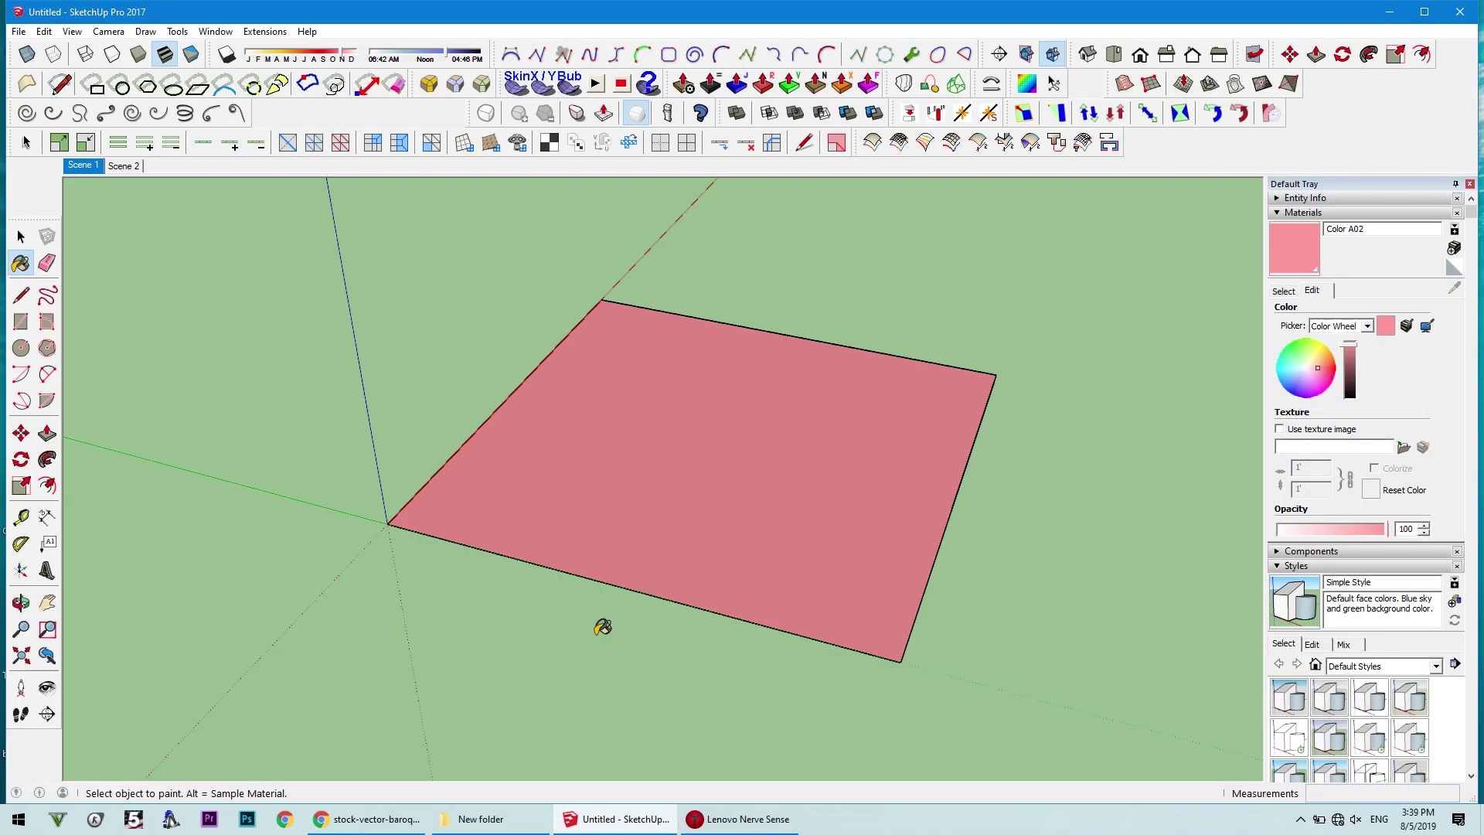
pyautogui.doubleClick(637, 494)
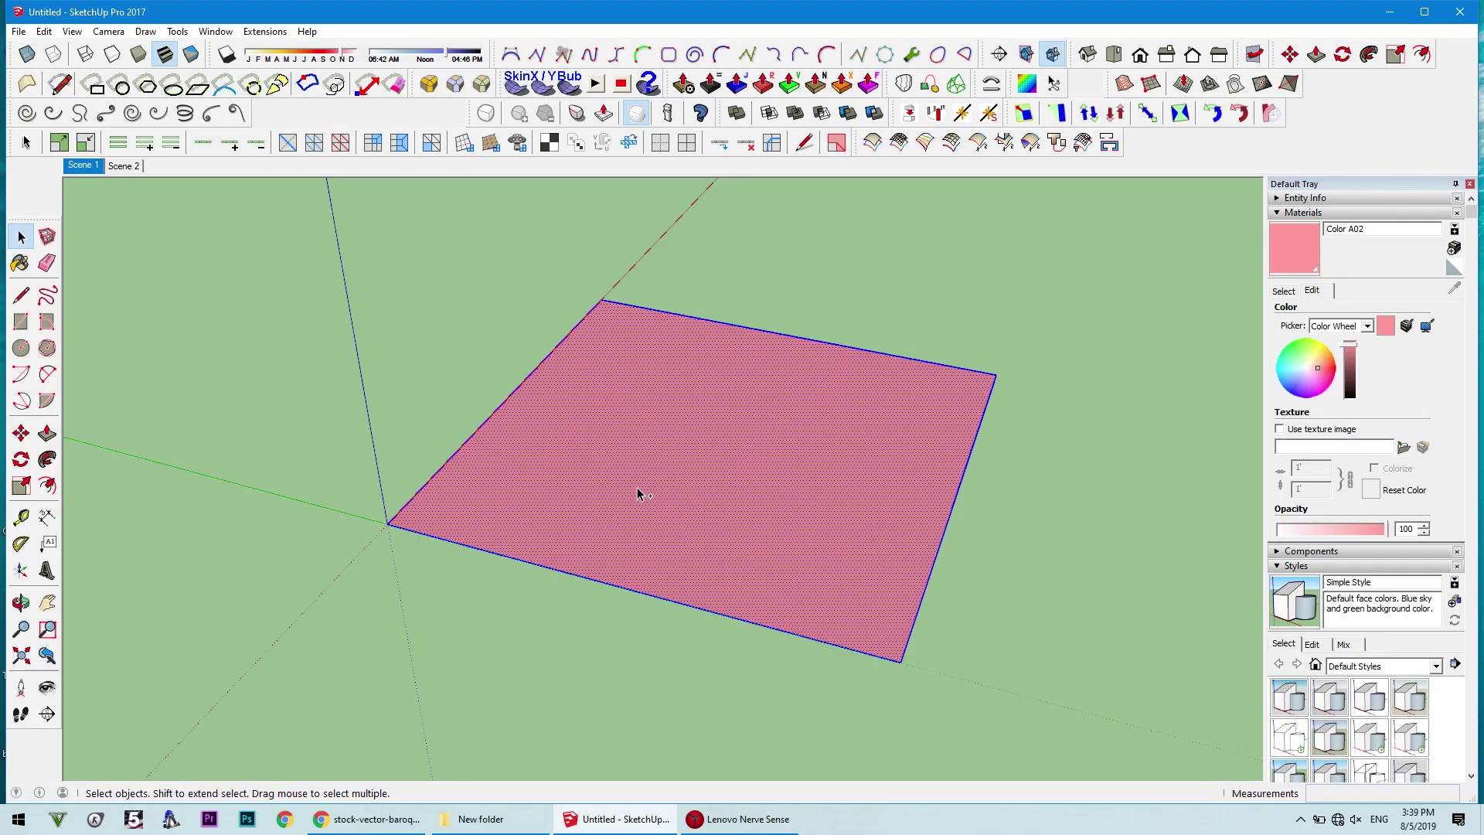
pyautogui.press('Delete')
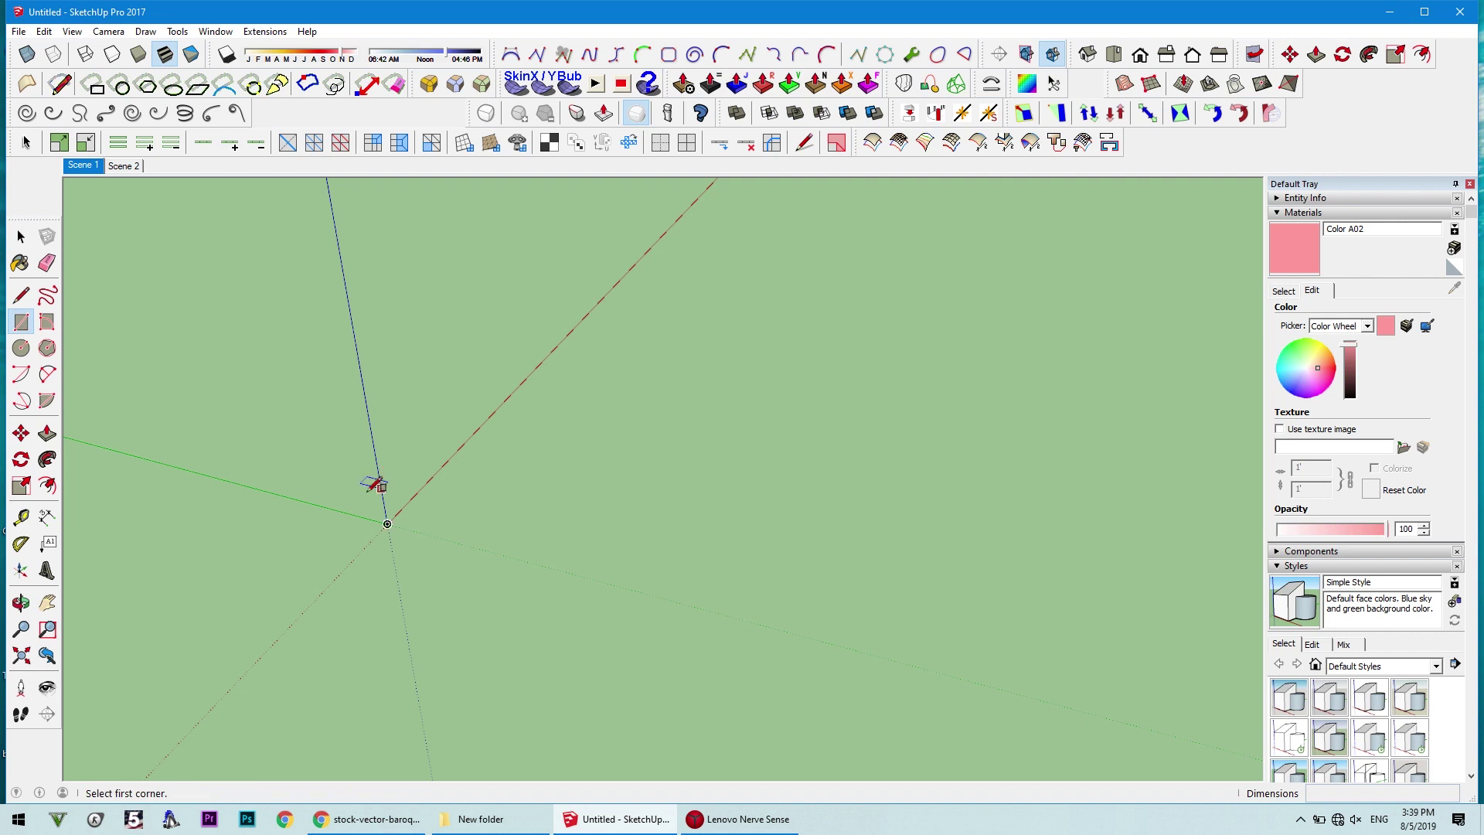
# Draw a 500 by 500 cm rectangle on the ground plane, starting at the origin
pyautogui.click(390, 519)
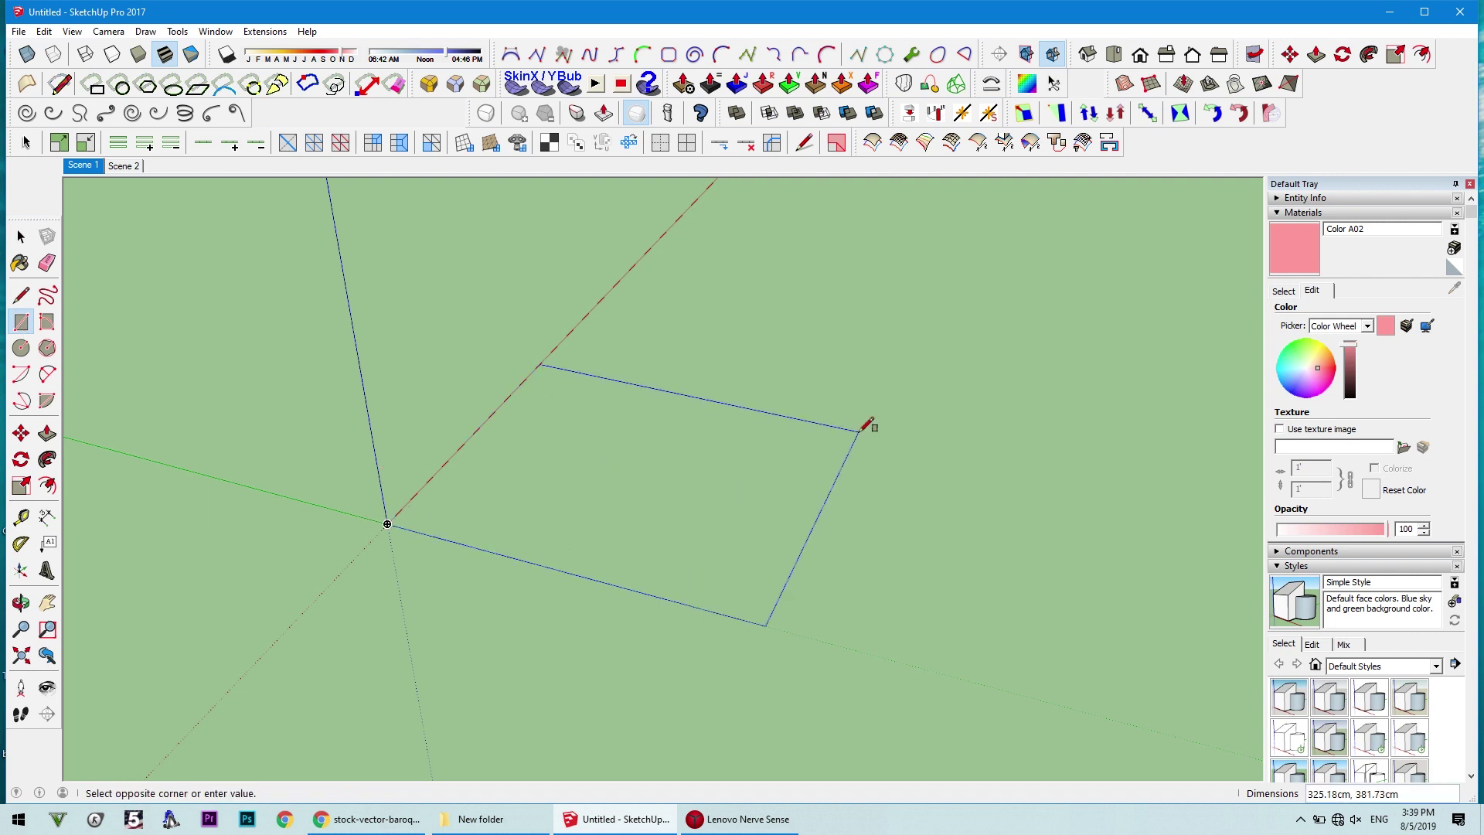
pyautogui.write('500,500')
pyautogui.press('Return')
# Use the leaf image from the desktop as the texture of material Color A02 on the square
pyautogui.press('b')
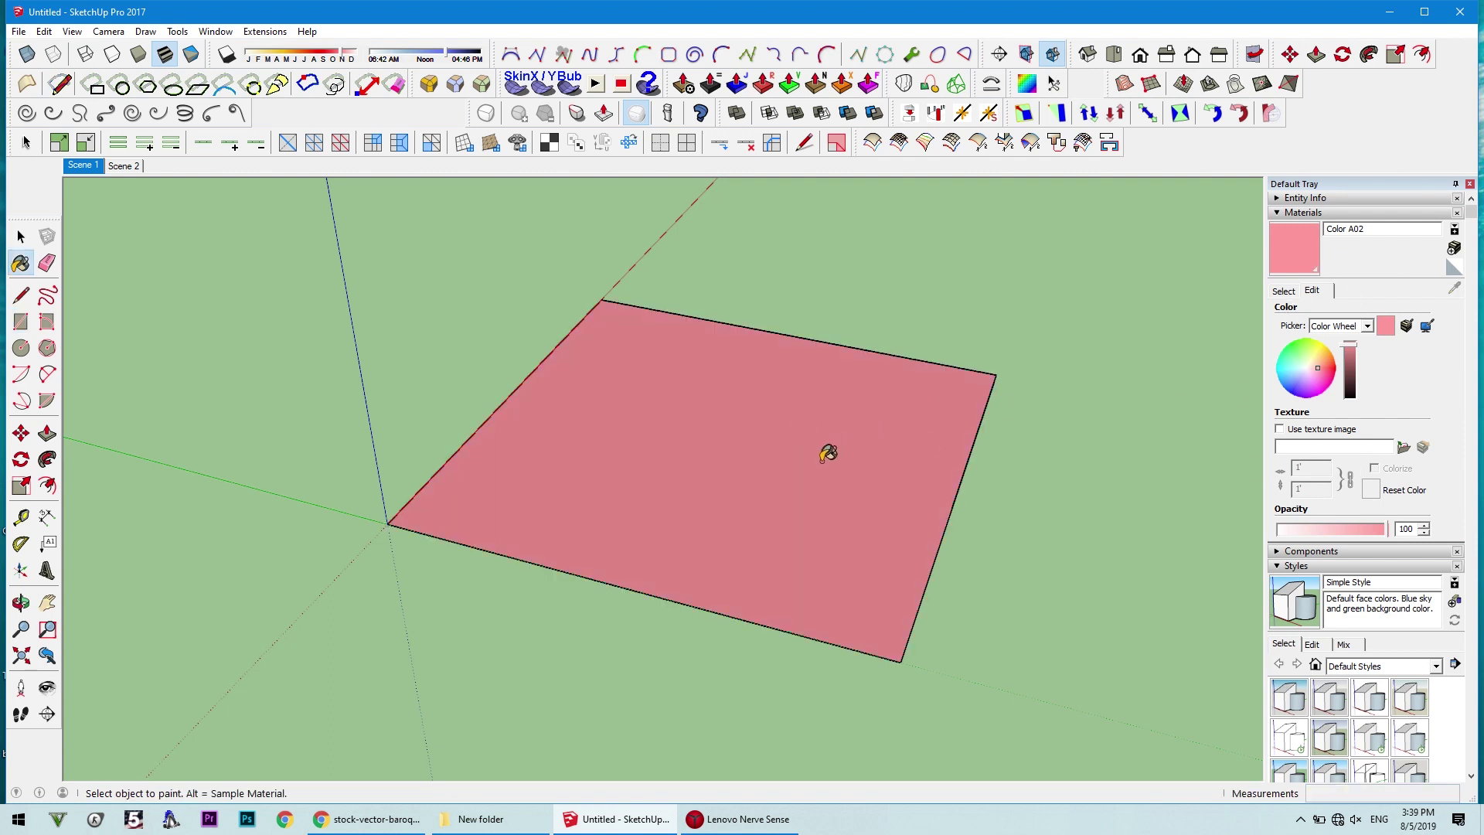
pyautogui.click(1404, 447)
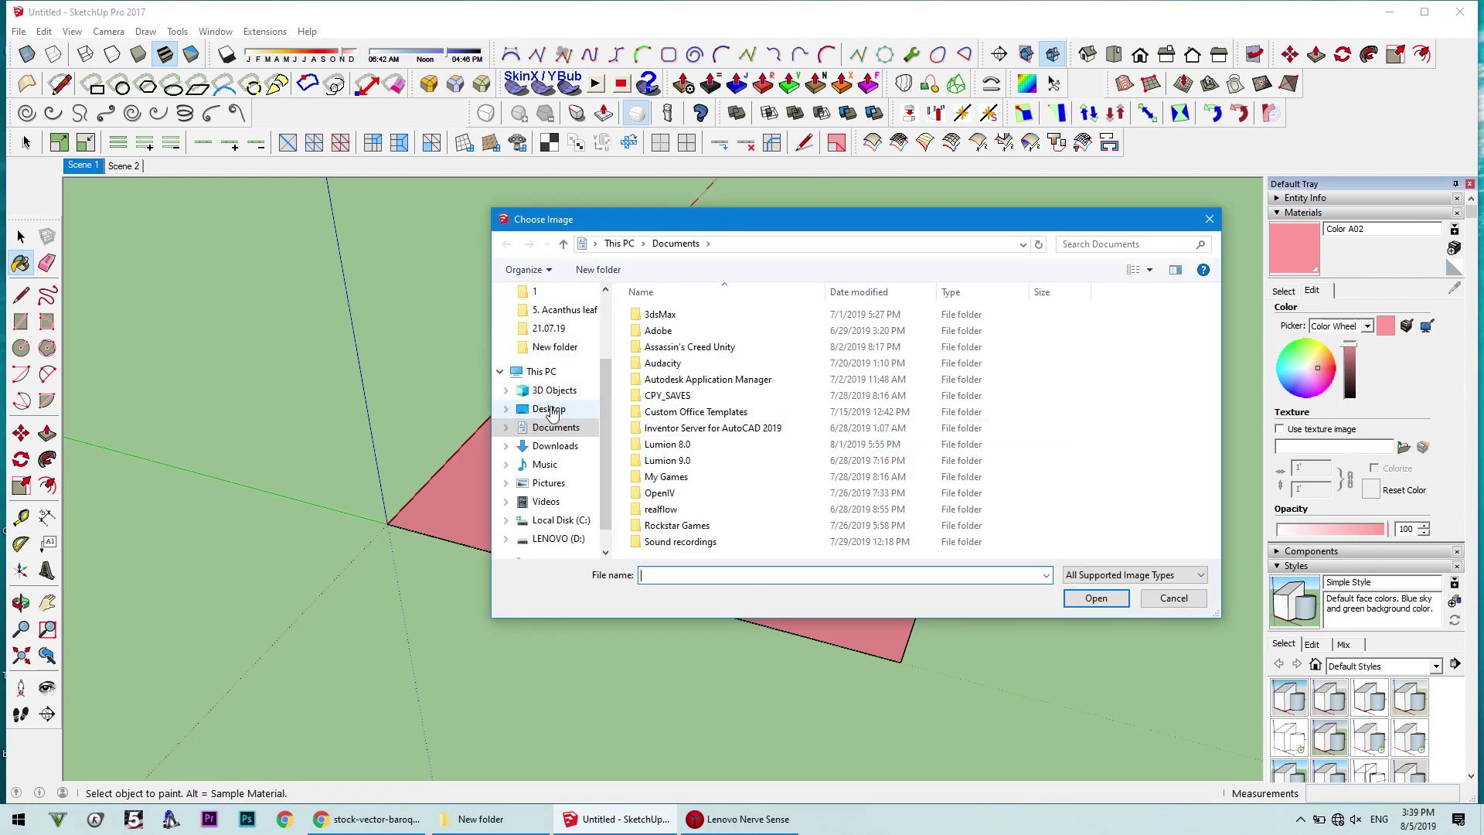
pyautogui.click(549, 410)
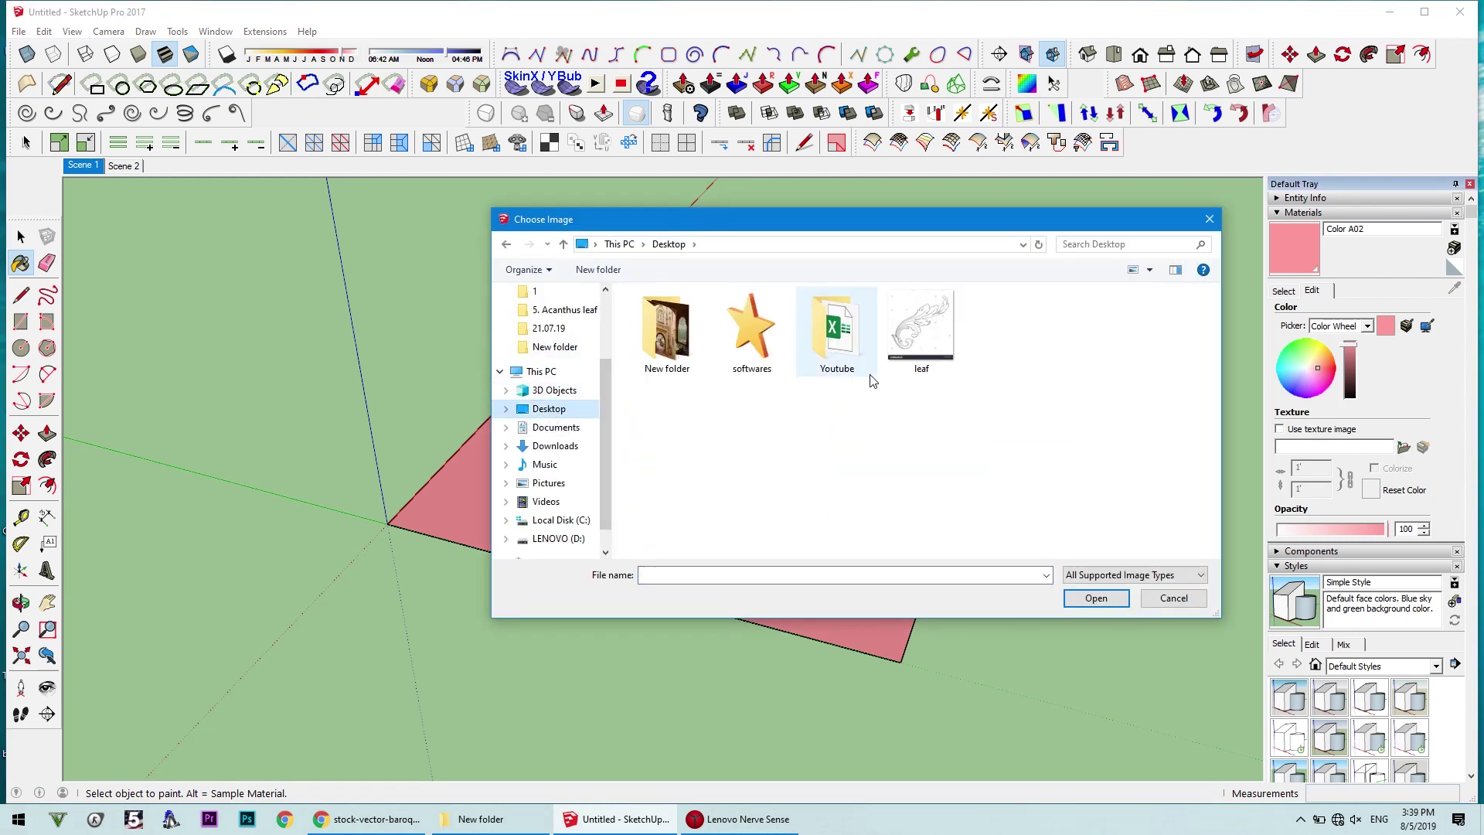
pyautogui.doubleClick(924, 341)
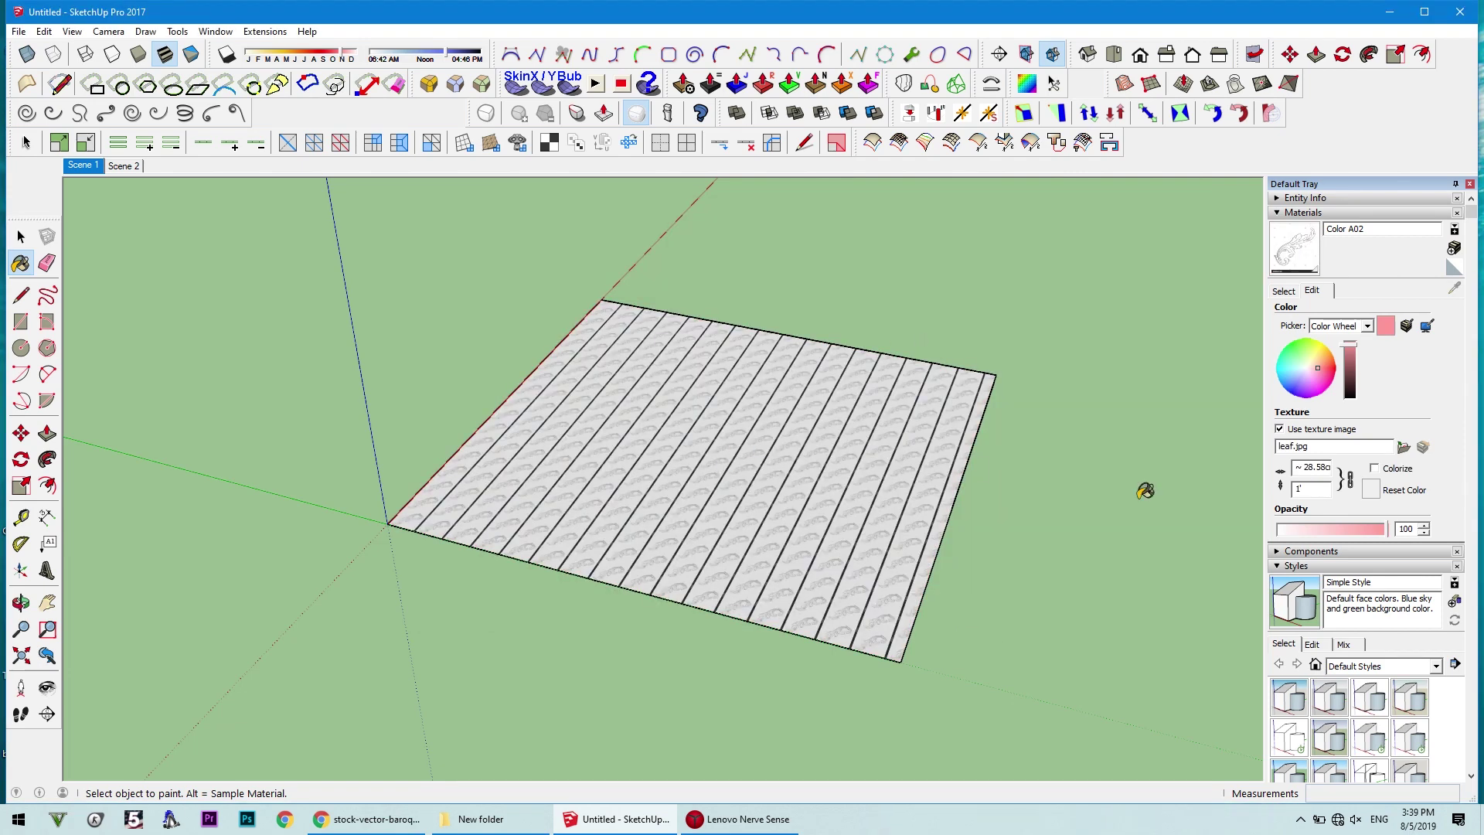
# Start positioning the texture on the square face and scale the repeating leaf pattern up several times
pyautogui.moveTo(735, 443); pyautogui.dragTo(758, 490, button='middle')
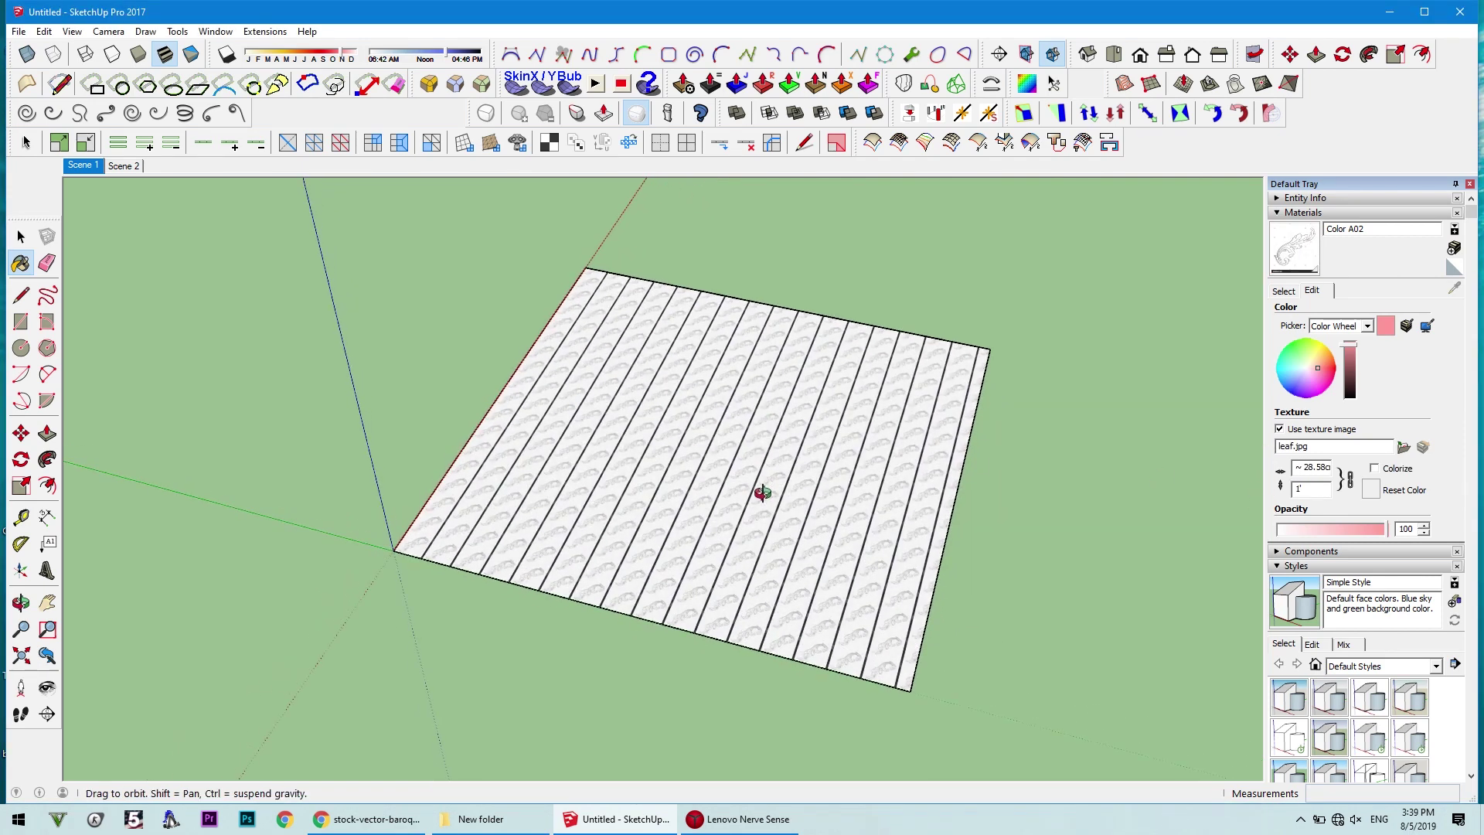
pyautogui.scroll(2, 752, 427)
pyautogui.press('space')
pyautogui.click(694, 449)
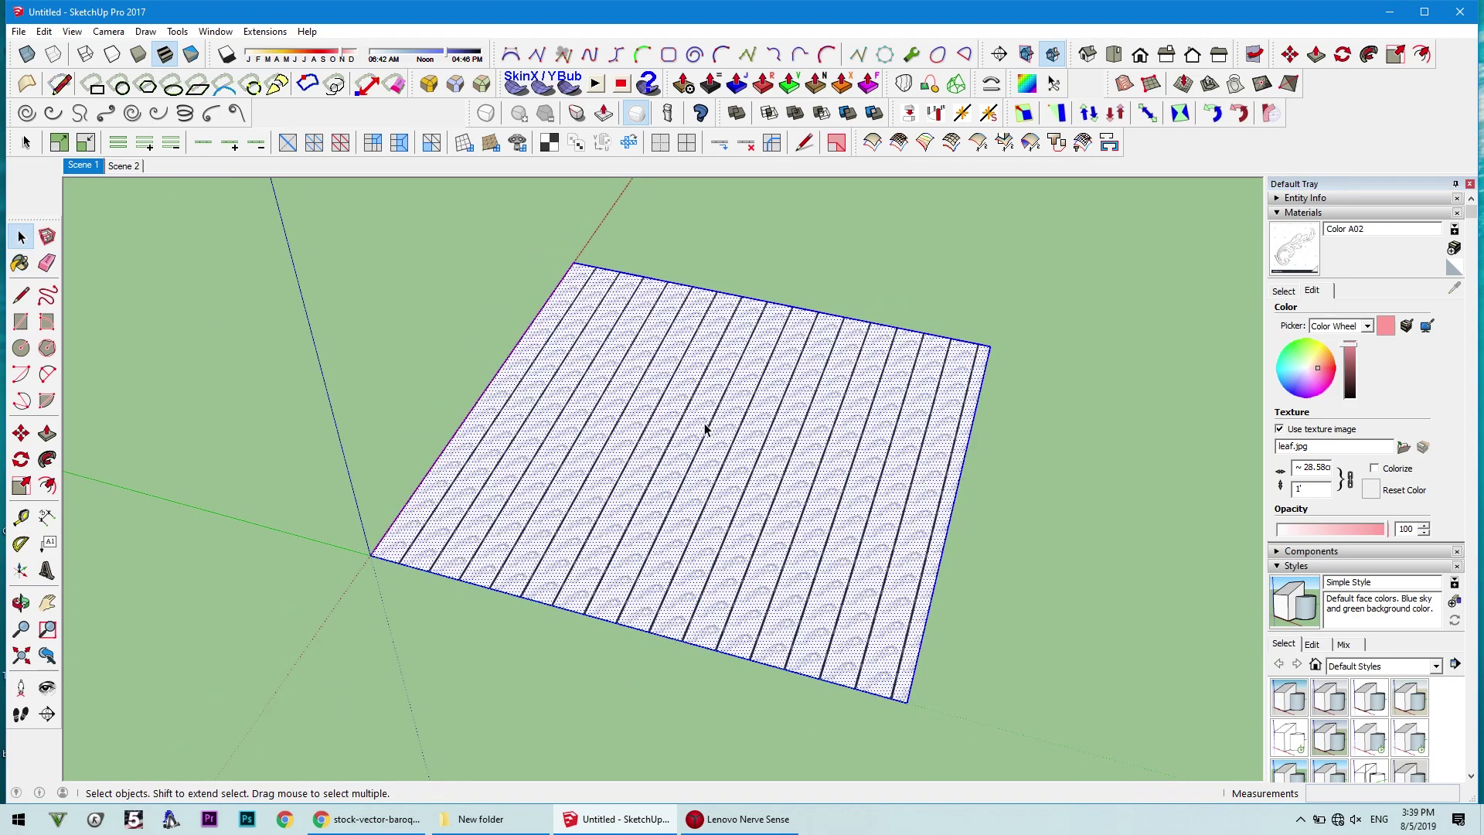
pyautogui.rightClick(706, 427)
pyautogui.click(593, 464)
pyautogui.rightClick(680, 411)
pyautogui.moveTo(804, 613)
pyautogui.click(868, 614)
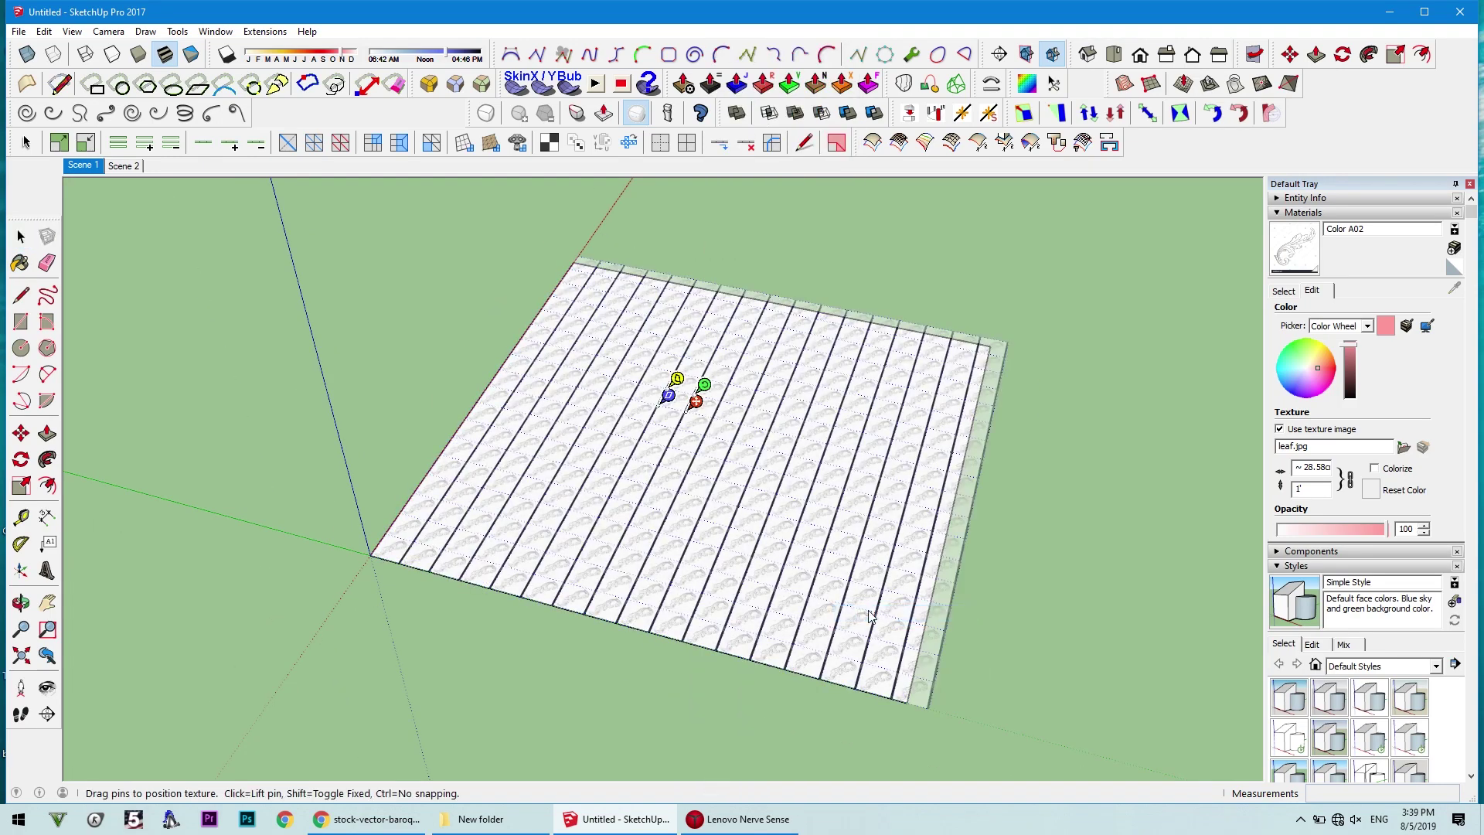
pyautogui.scroll(2, 733, 398)
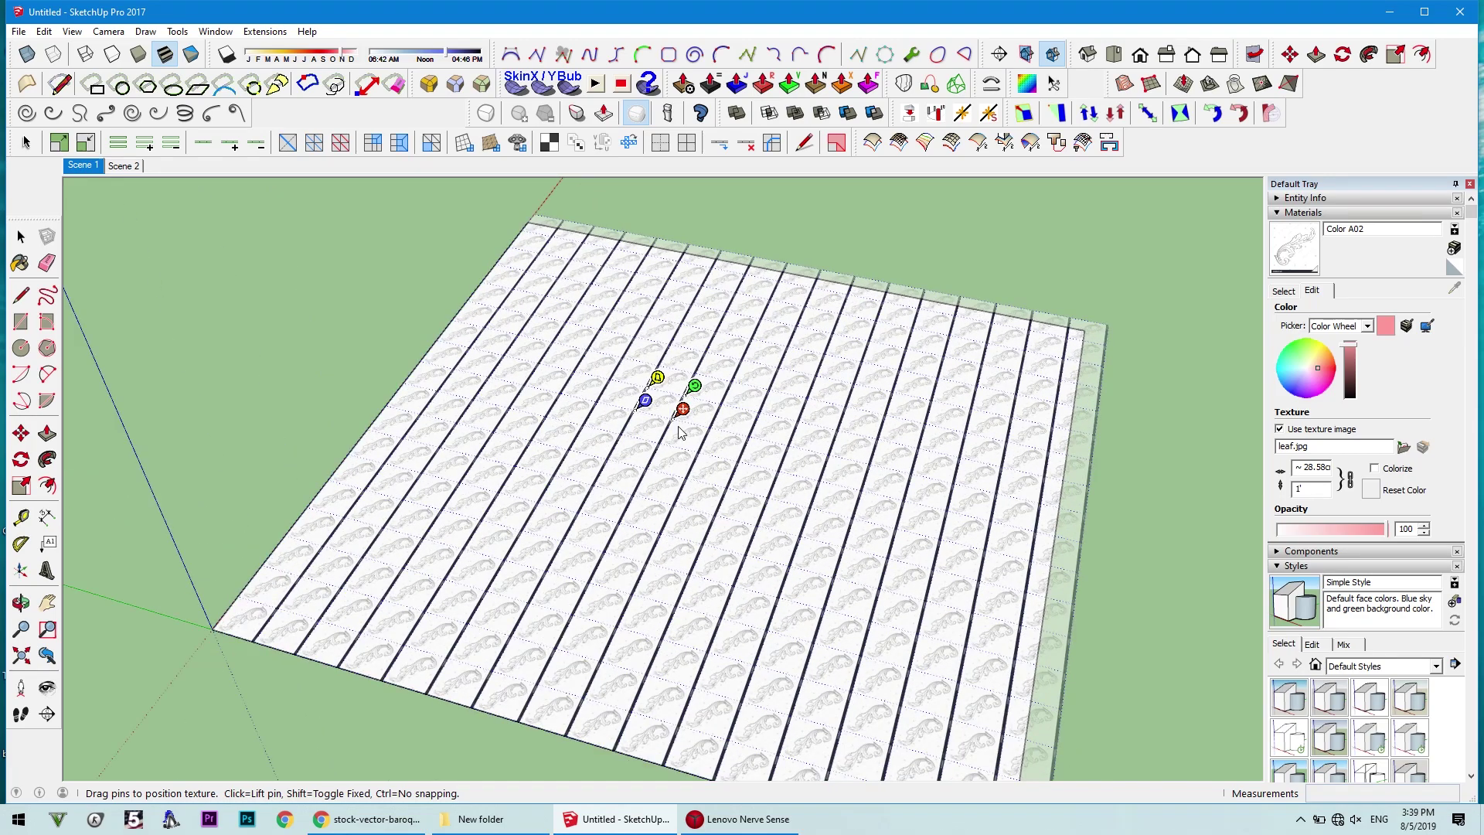
pyautogui.scroll(2, 742, 472)
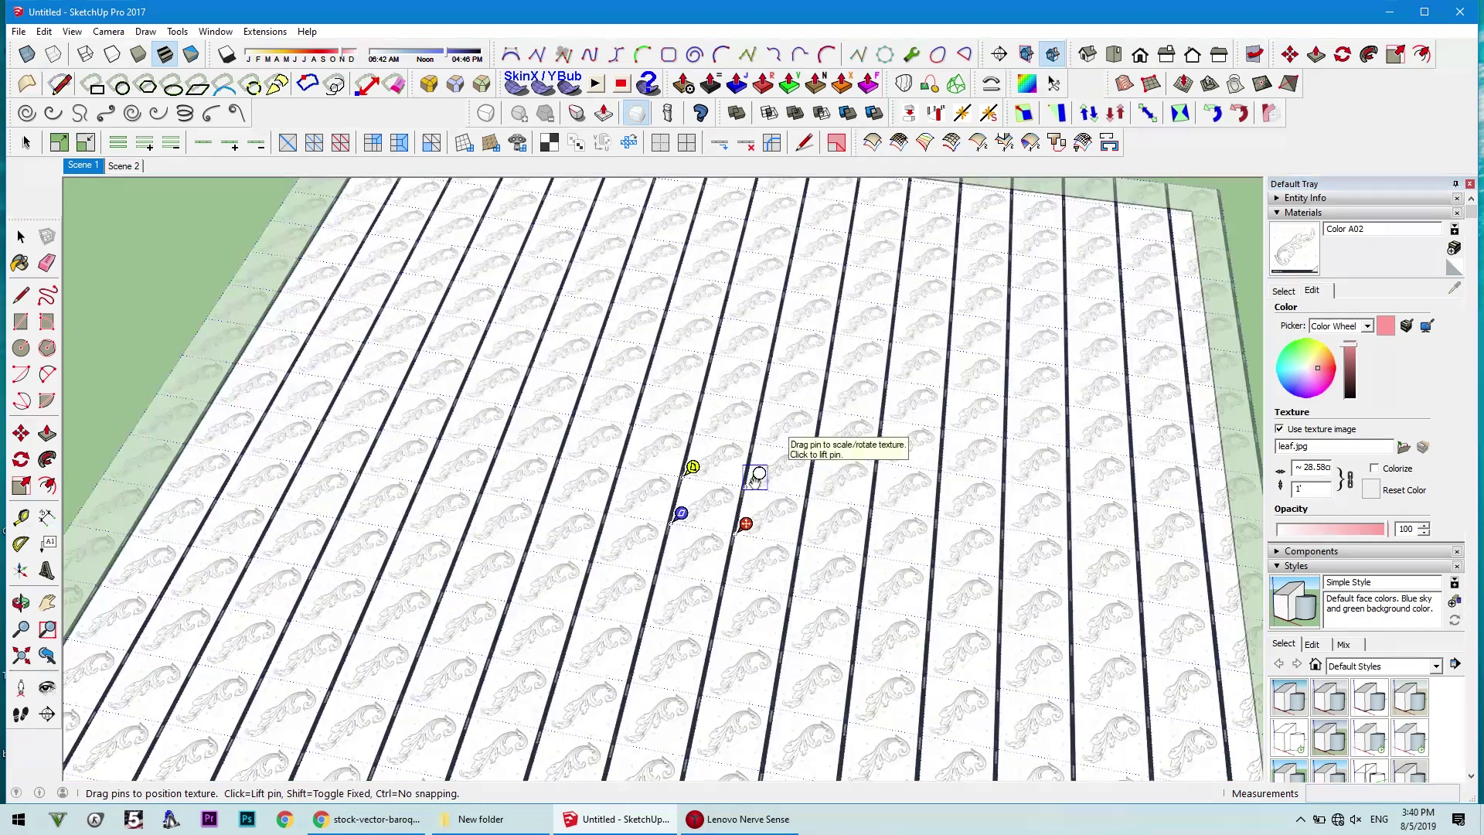
pyautogui.moveTo(759, 475); pyautogui.dragTo(779, 302)
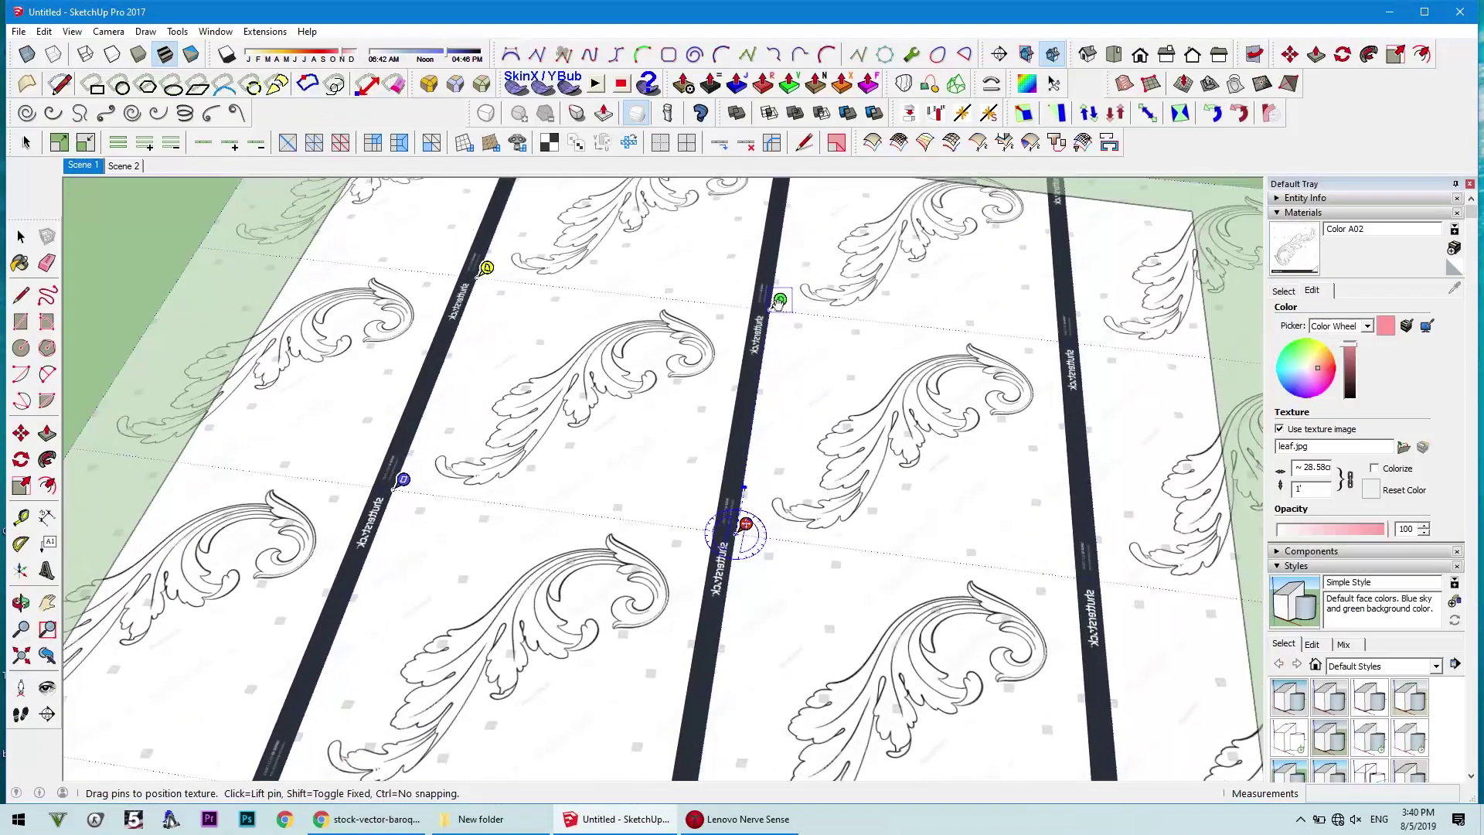
# Adjust the texture's placement so one large leaf motif fills the middle of the square, and accept it
pyautogui.scroll(-4, 745, 522)
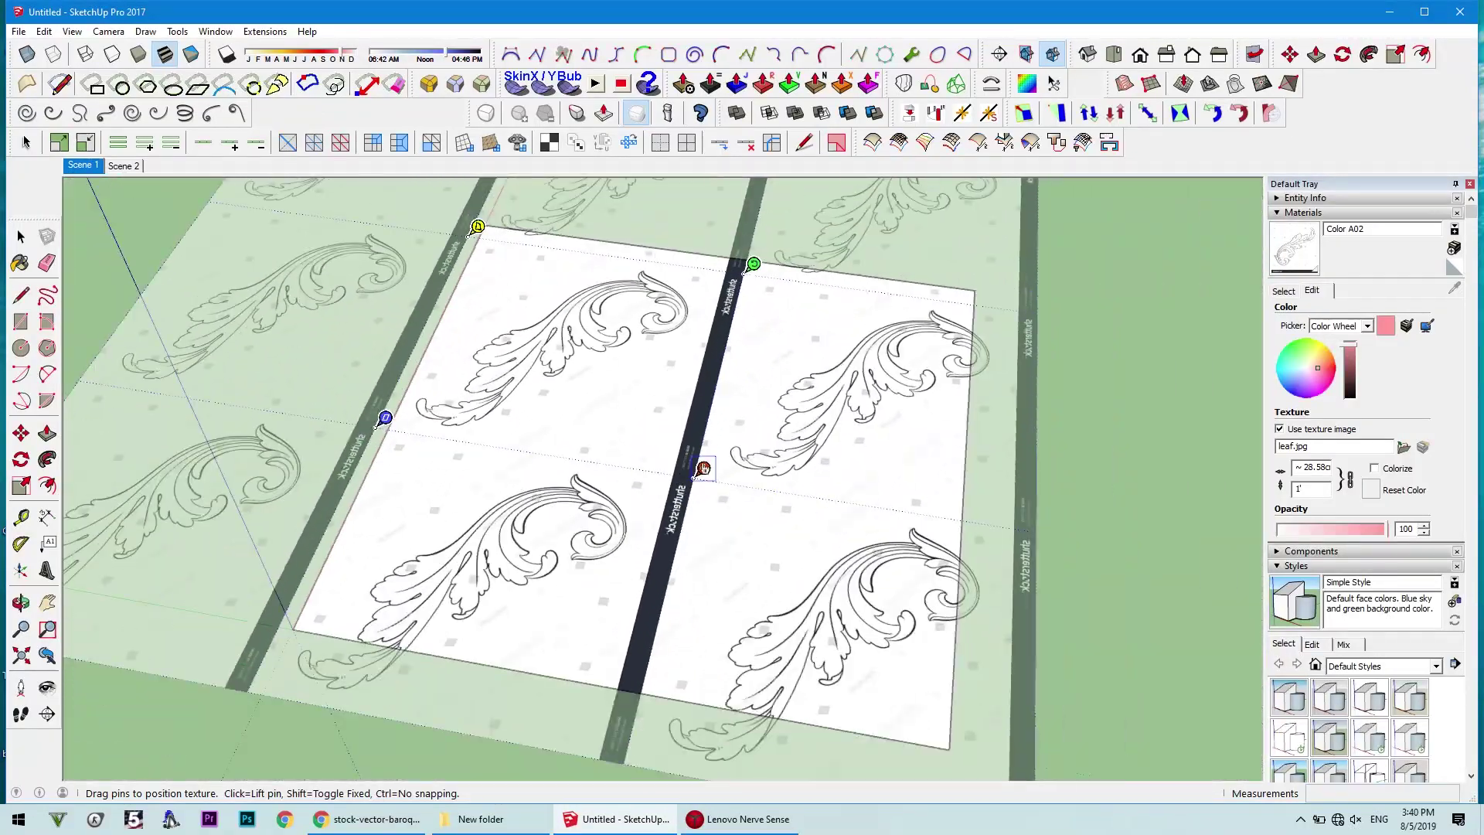
pyautogui.moveTo(703, 467); pyautogui.dragTo(894, 688)
pyautogui.press('Return')
# Make the textured square and its edges a group
pyautogui.rightClick(707, 384)
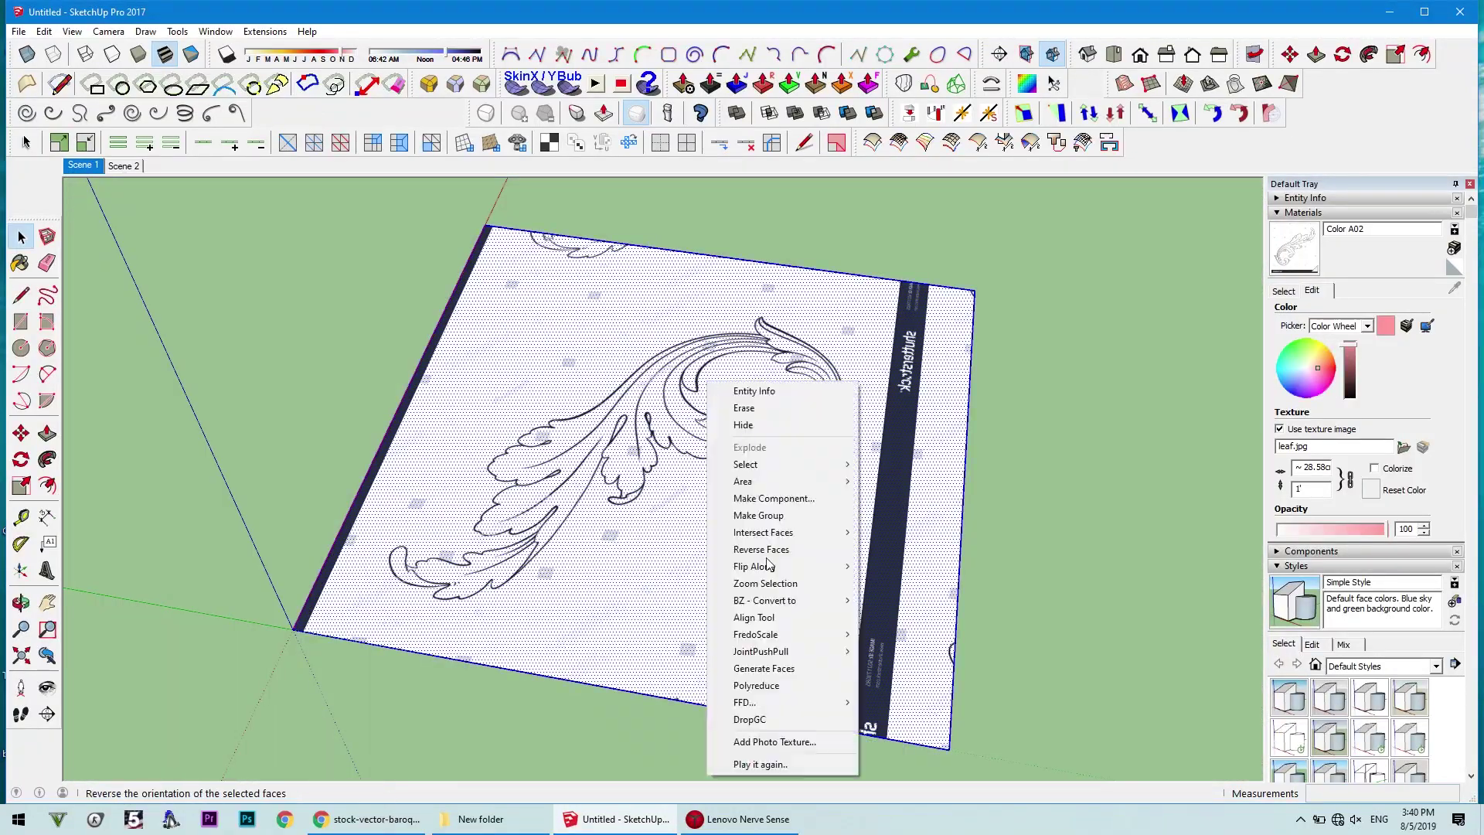
pyautogui.click(742, 514)
pyautogui.moveTo(742, 514); pyautogui.dragTo(248, 534, button='middle')
# Add a new scene after Scene 1 and set the camera to the top view
pyautogui.rightClick(81, 165)
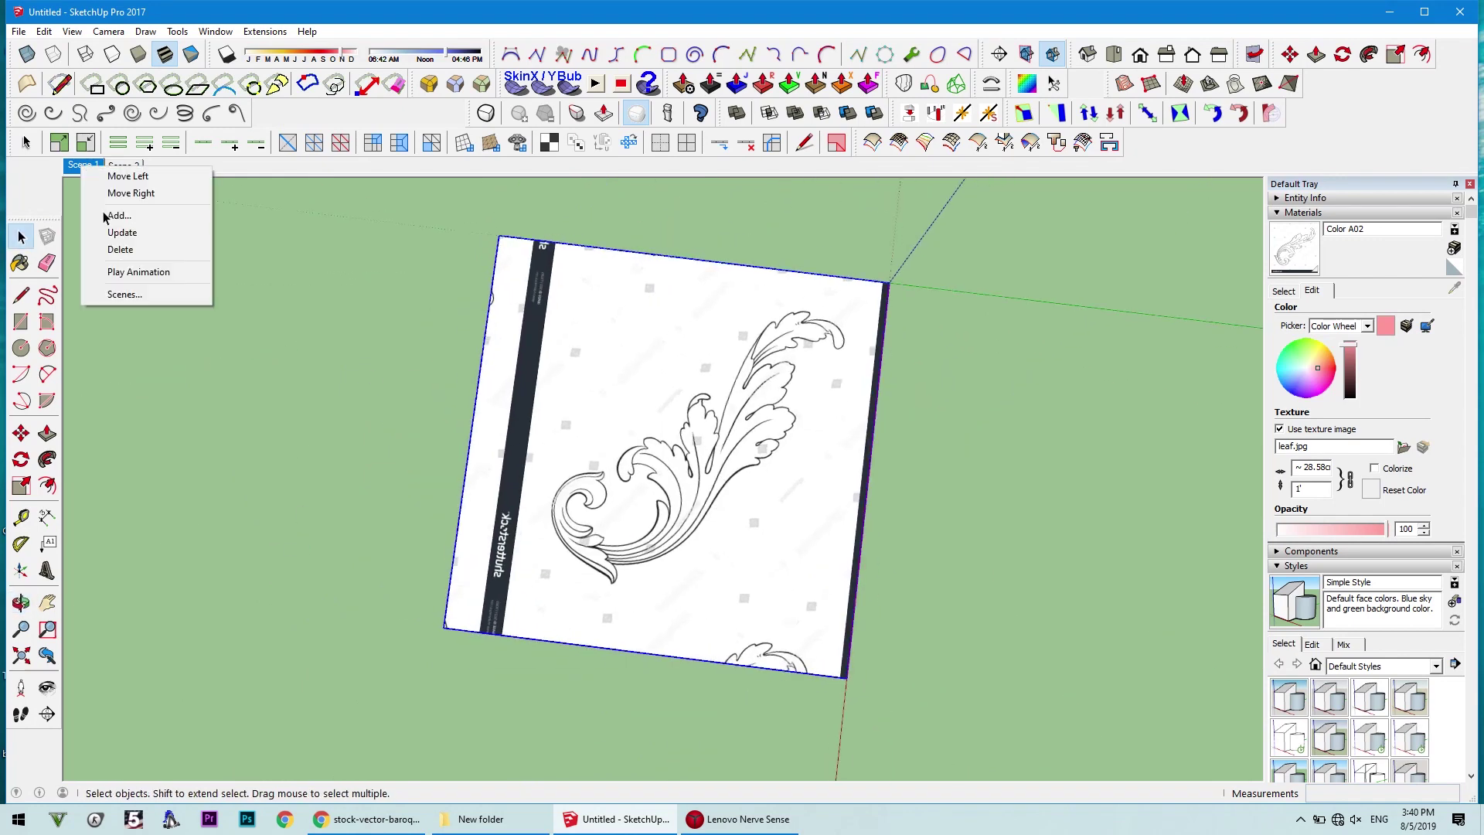
pyautogui.click(118, 216)
pyautogui.click(1114, 55)
pyautogui.click(108, 31)
pyautogui.click(956, 447)
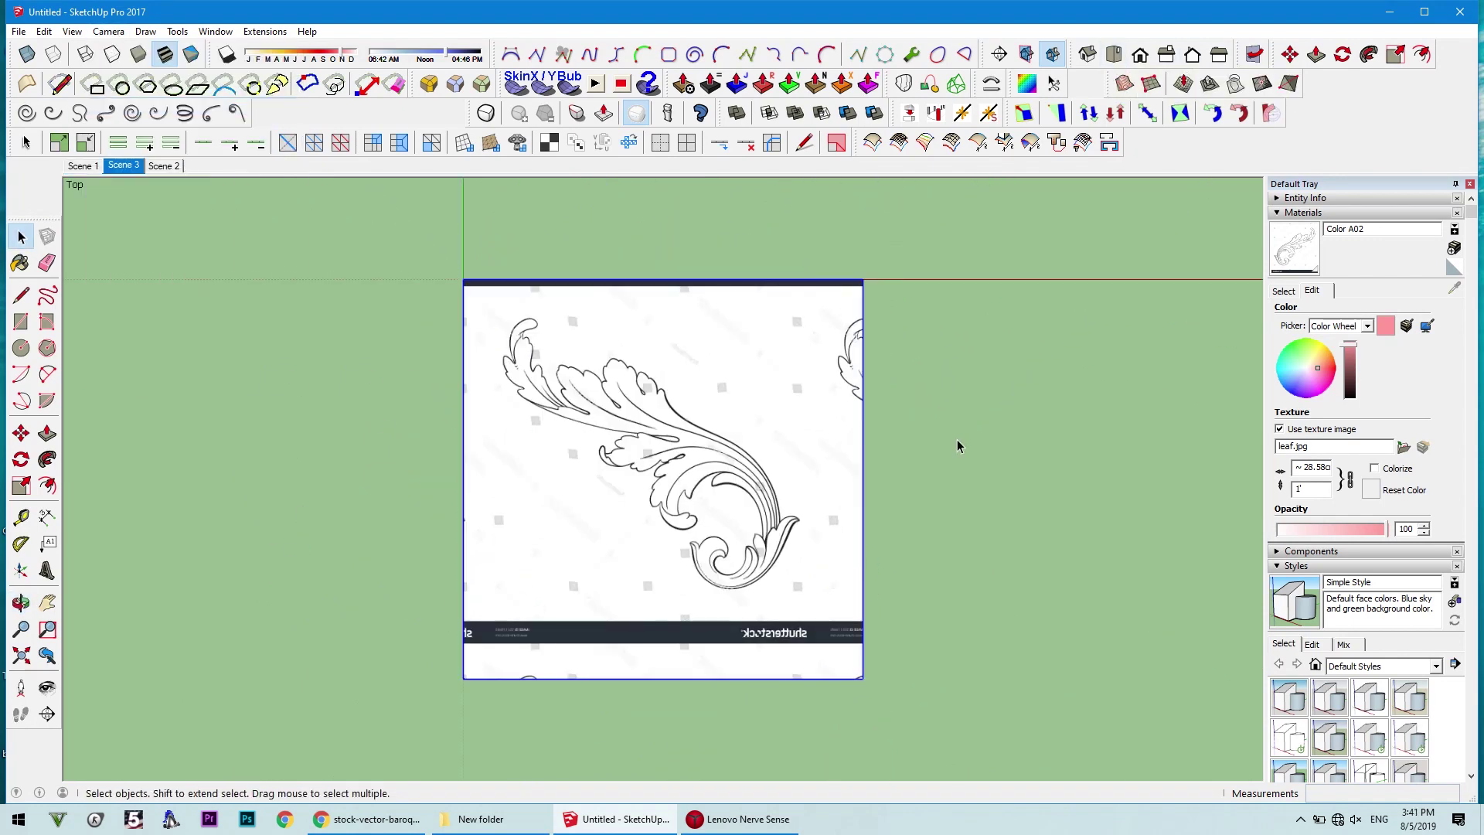
# Trace the outer edge of the main stem with a classic Bezier curve, from the stem's base to the middle of the leaf
pyautogui.scroll(4, 735, 441)
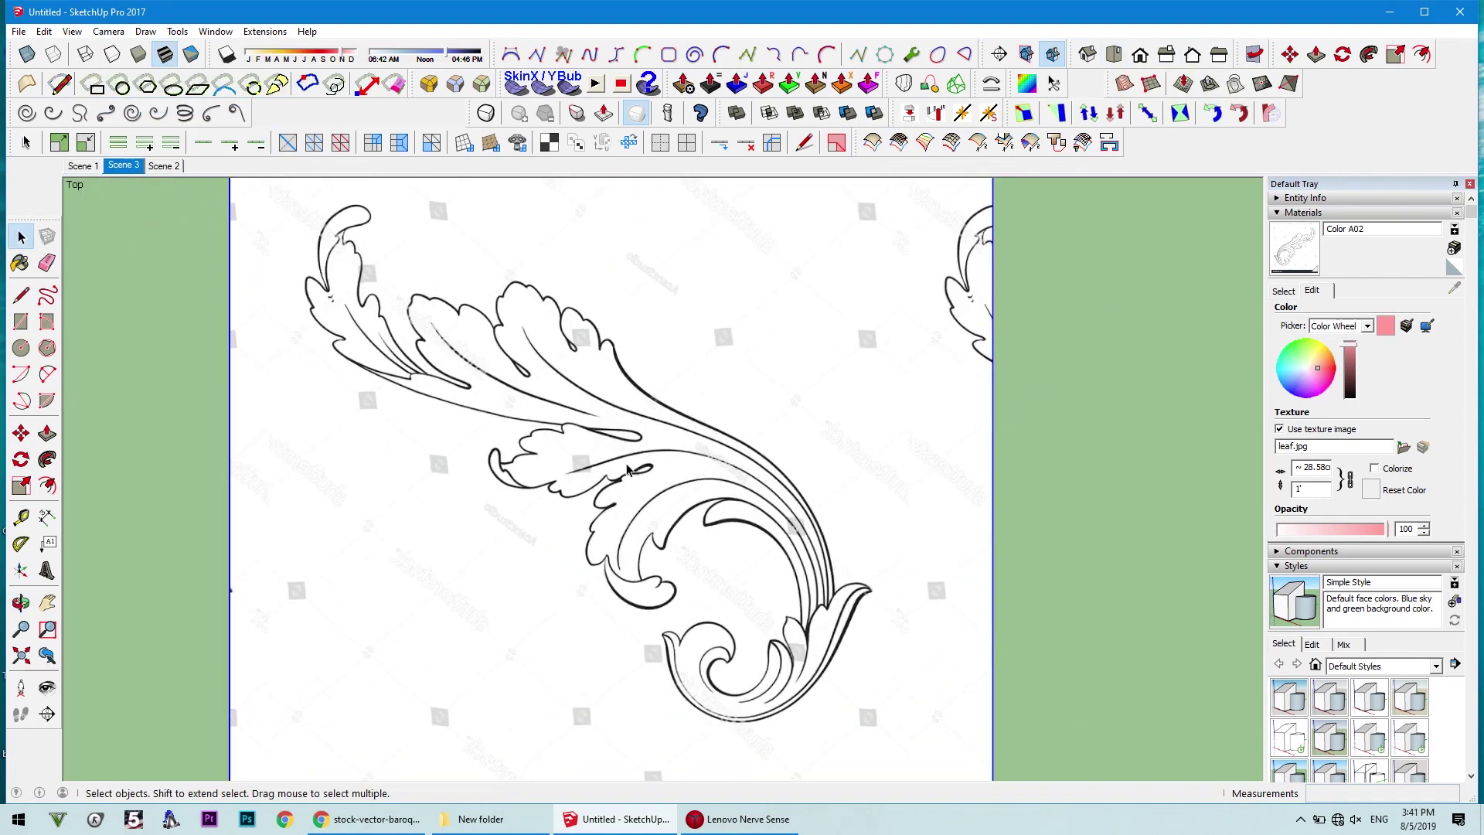
pyautogui.press('l')
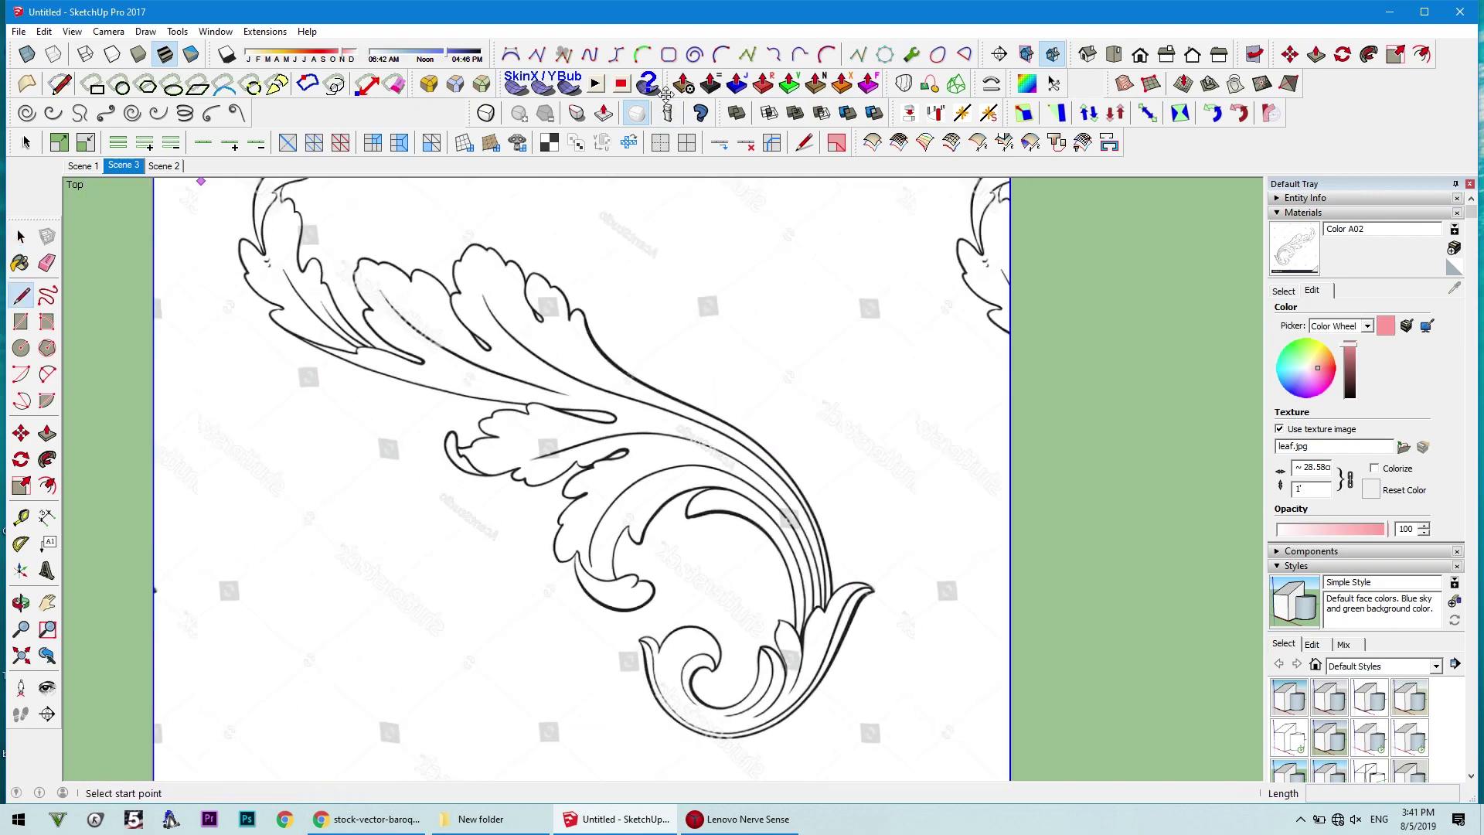
pyautogui.scroll(2, 832, 611)
pyautogui.scroll(-2, 800, 663)
pyautogui.click(754, 592)
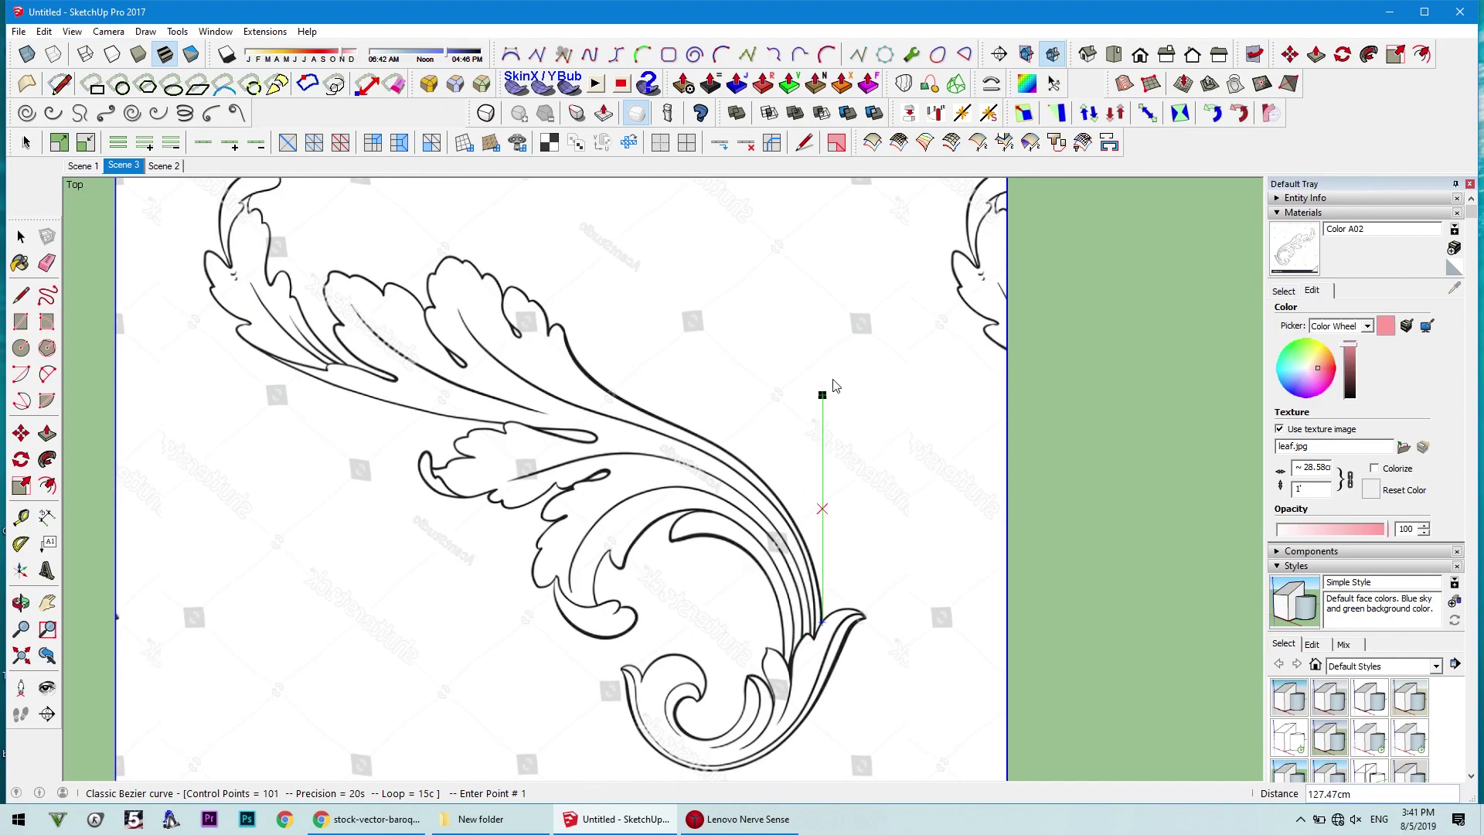
pyautogui.scroll(2, 811, 402)
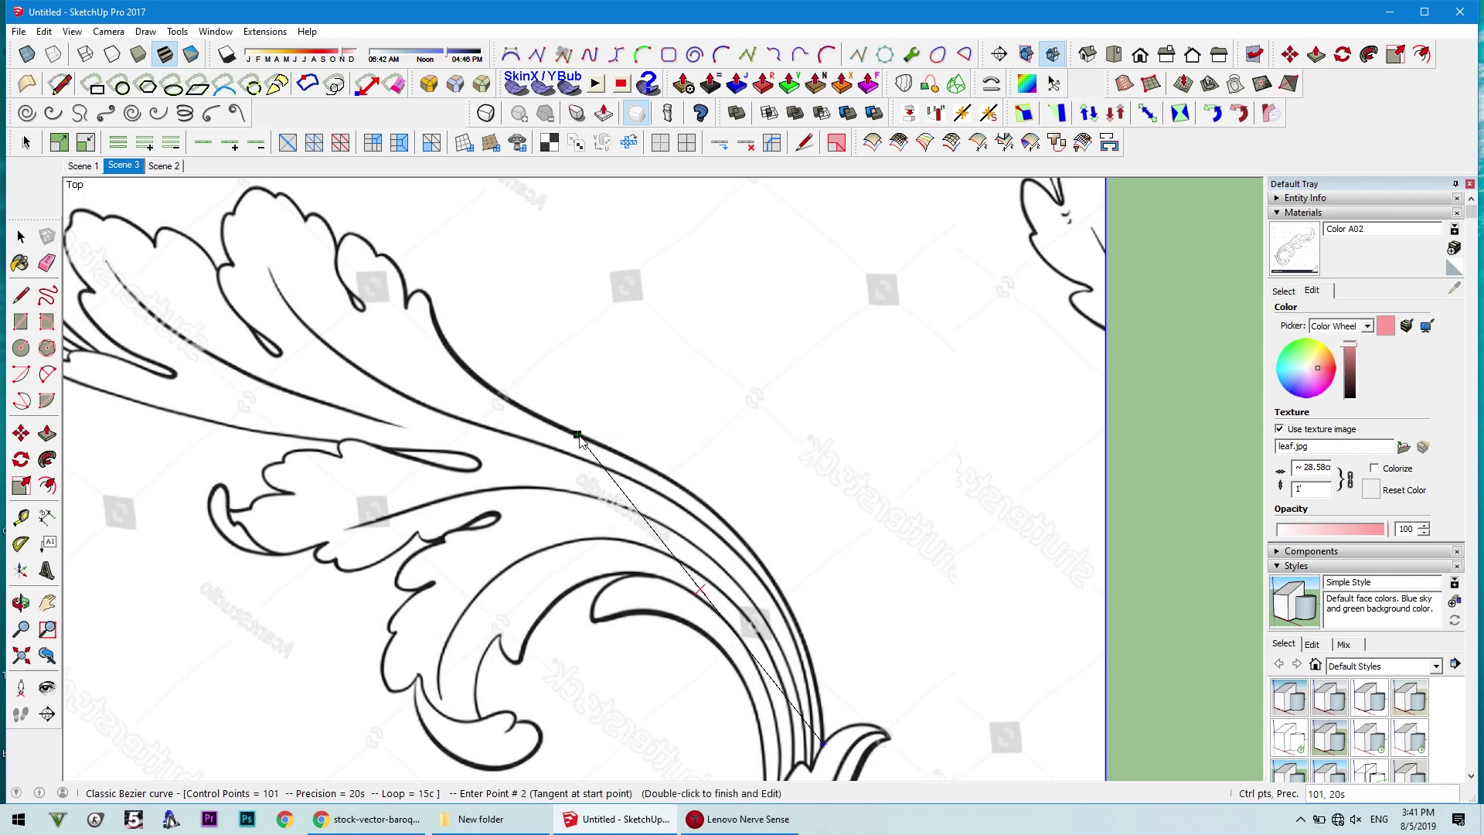
pyautogui.doubleClick(804, 507)
# Continue the outer edge with a second classic Bezier curve, spanning about 75 cm from the first curve's end to the nearest small lobe
pyautogui.click(507, 65)
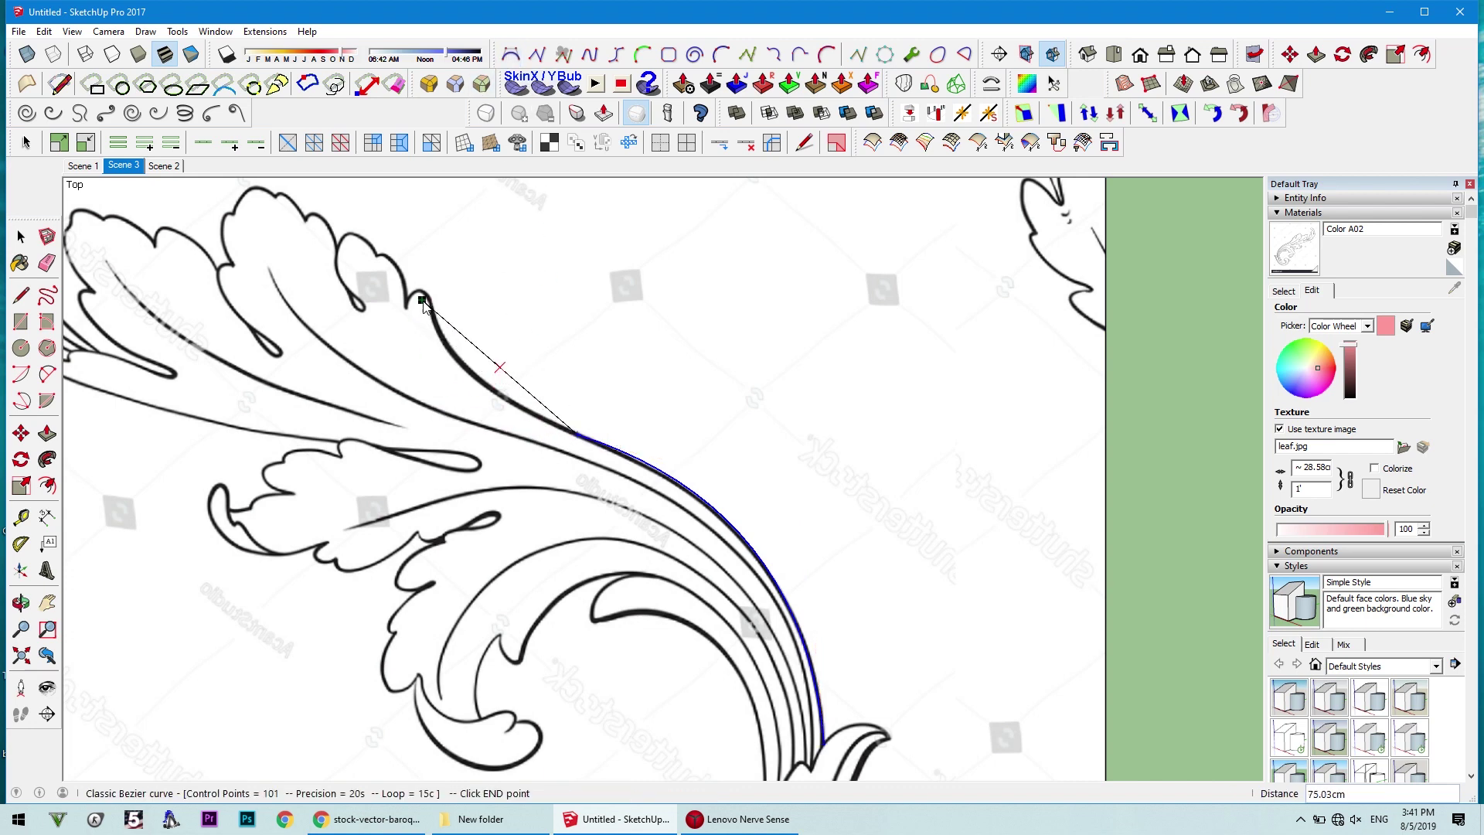
pyautogui.click(424, 298)
pyautogui.doubleClick(424, 298)
pyautogui.scroll(3, 520, 267)
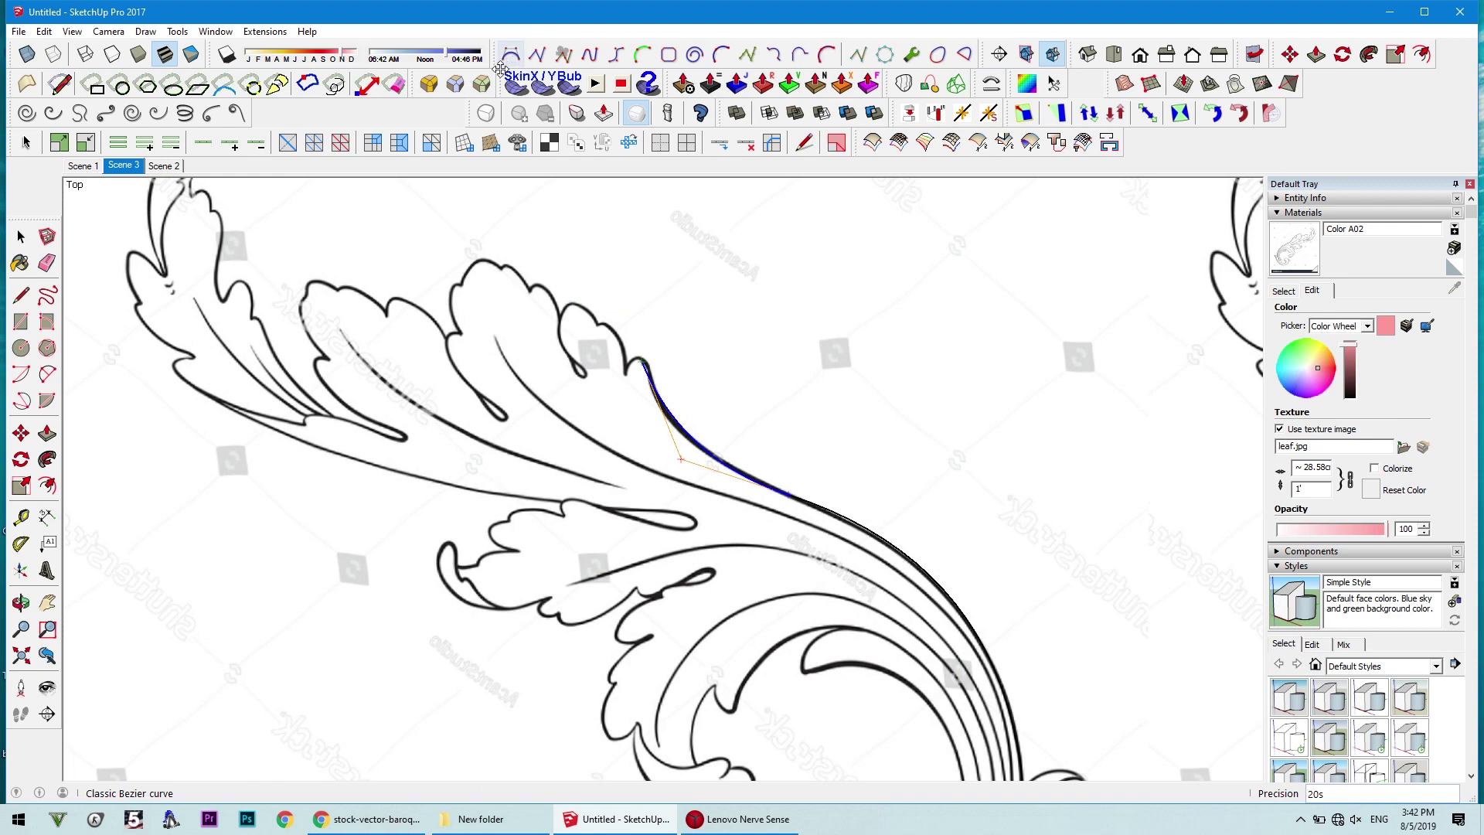
pyautogui.moveTo(500, 68); pyautogui.dragTo(541, 231)
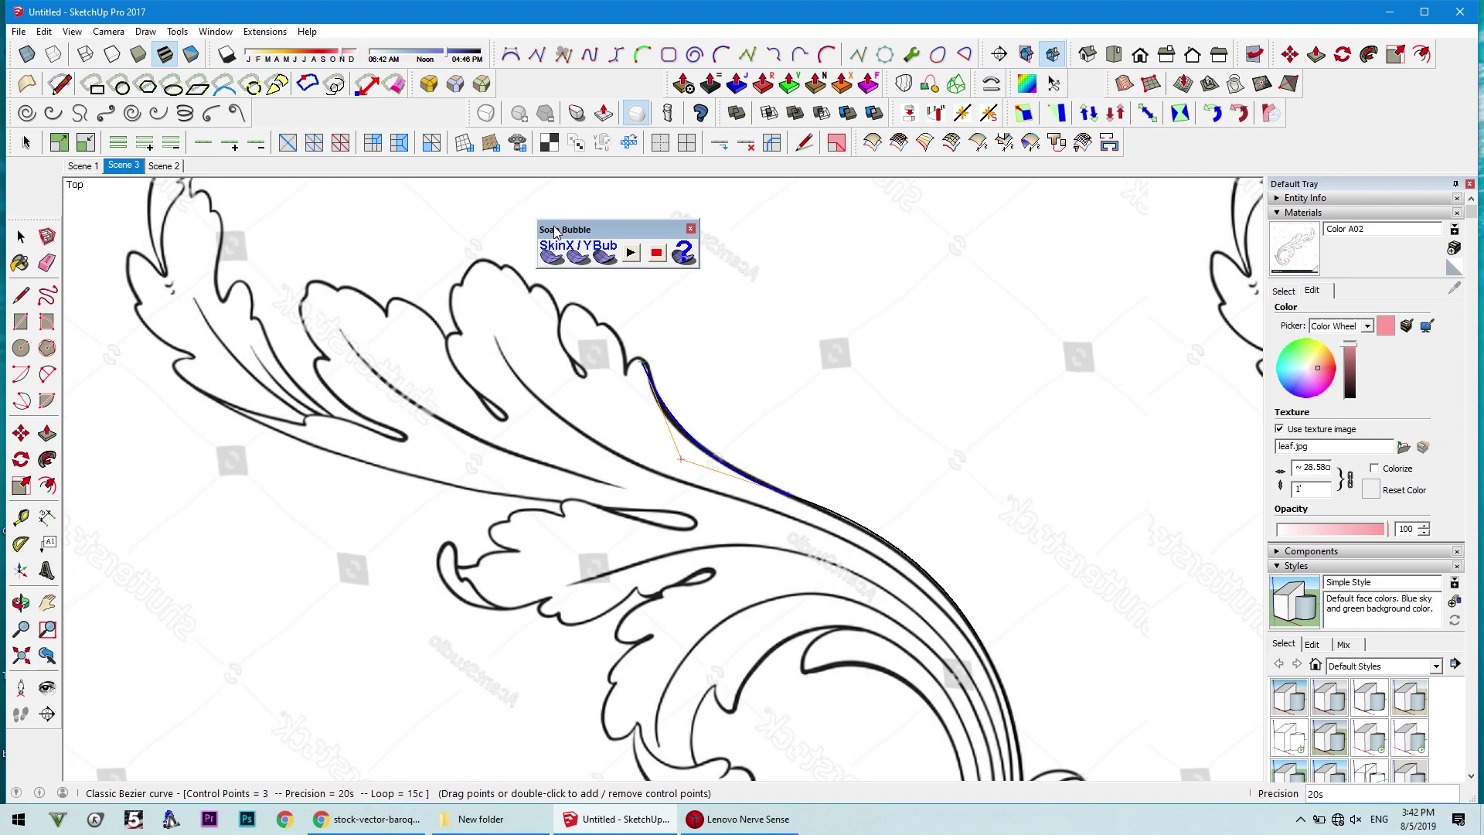
pyautogui.moveTo(555, 228); pyautogui.dragTo(507, 61)
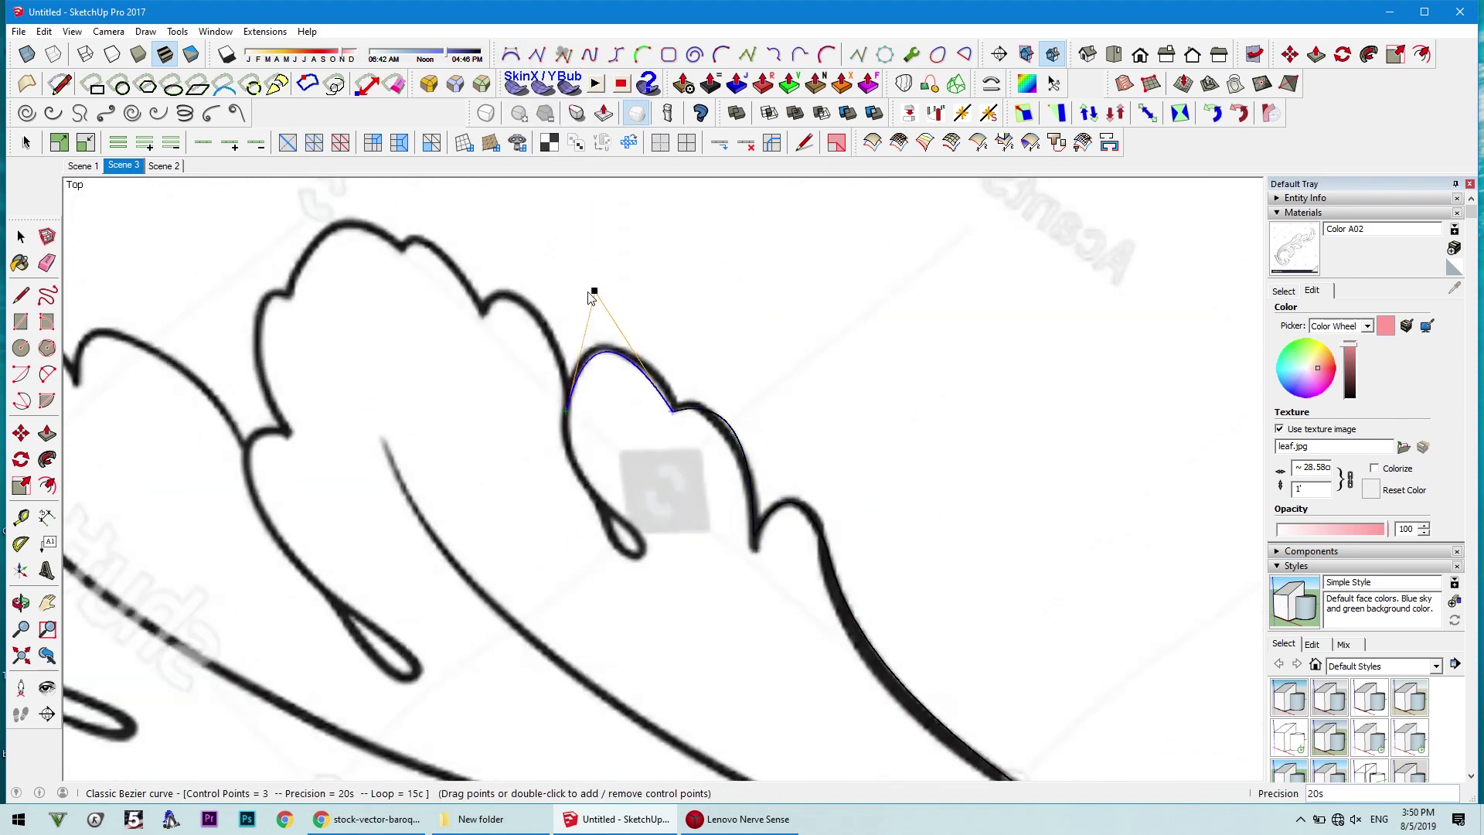
# Trace the remaining rounded lobes and the neighbouring leaf's edge on the reference image with connected classic Bezier curves
pyautogui.click(567, 410)
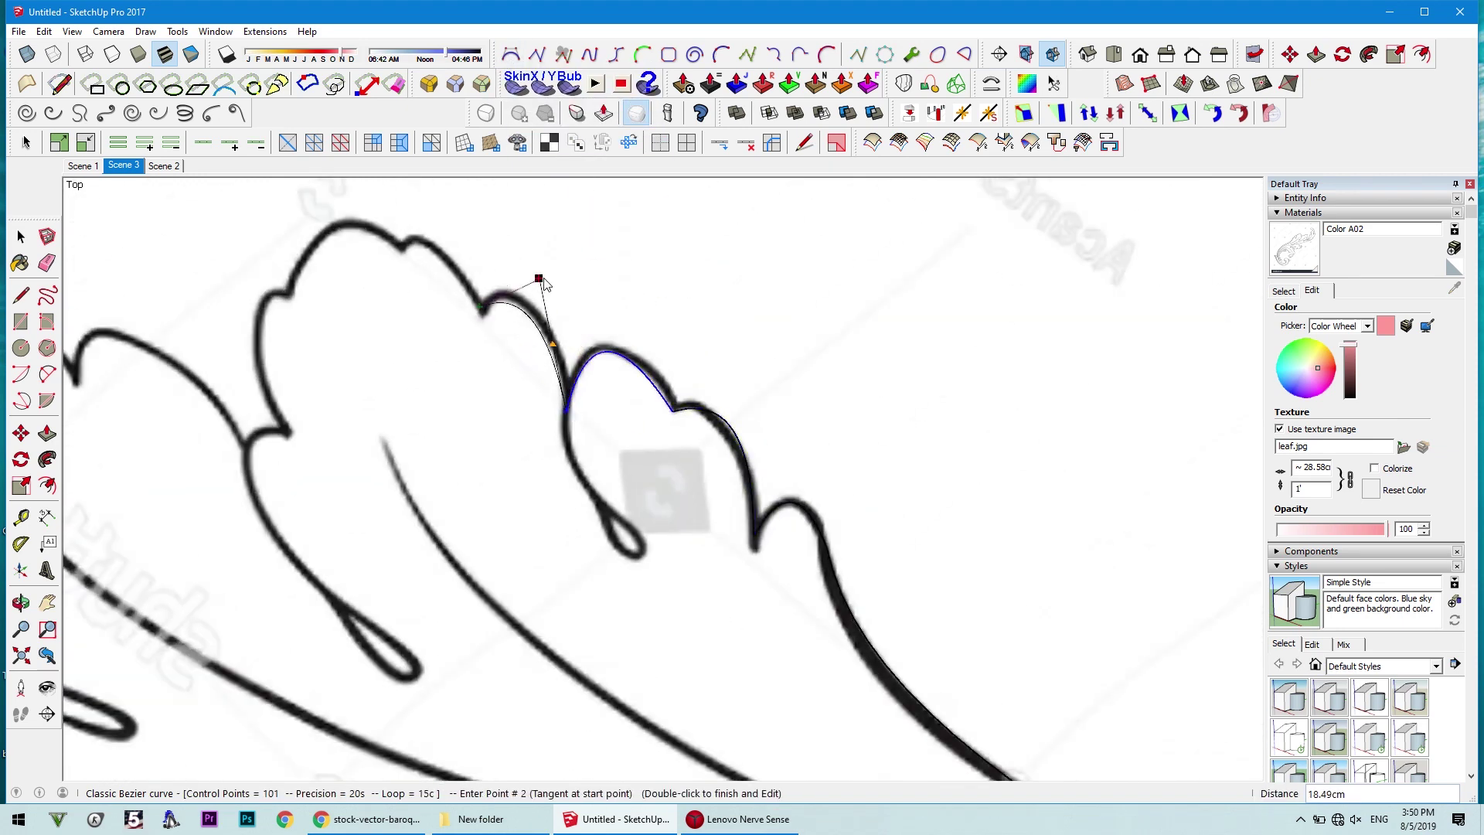
pyautogui.doubleClick(538, 278)
pyautogui.click(363, 263)
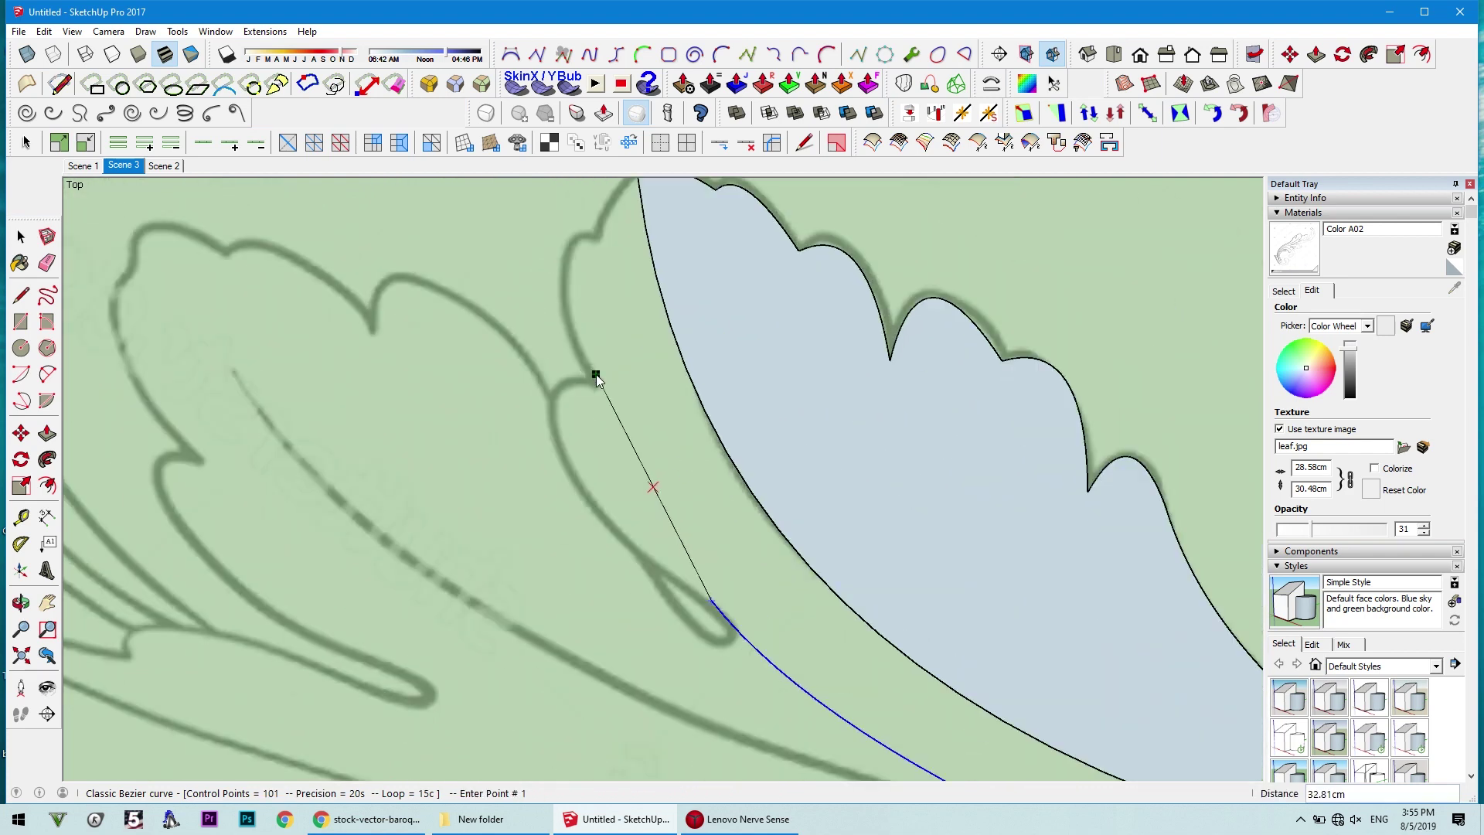
pyautogui.click(596, 378)
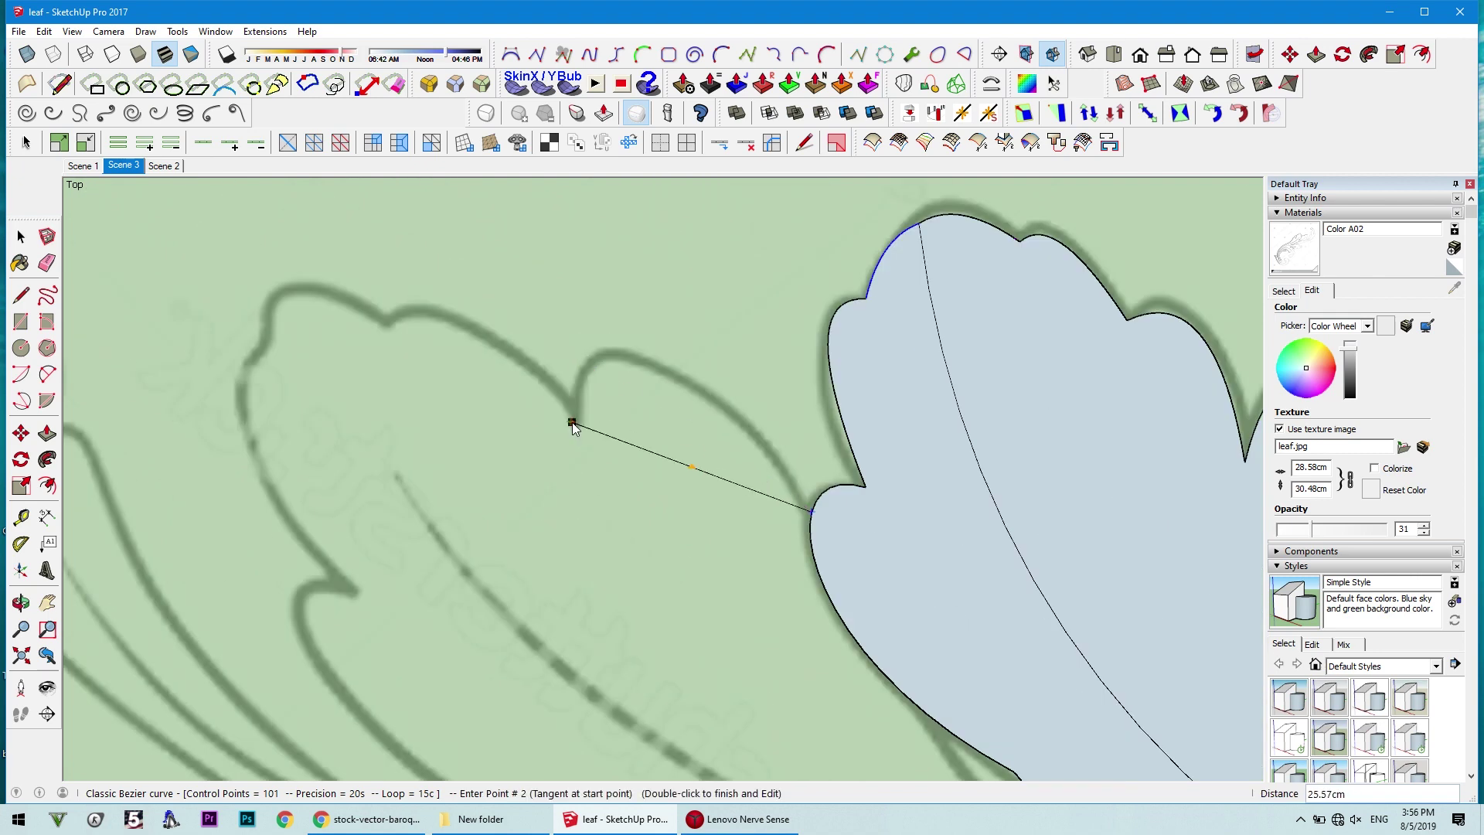
pyautogui.doubleClick(571, 423)
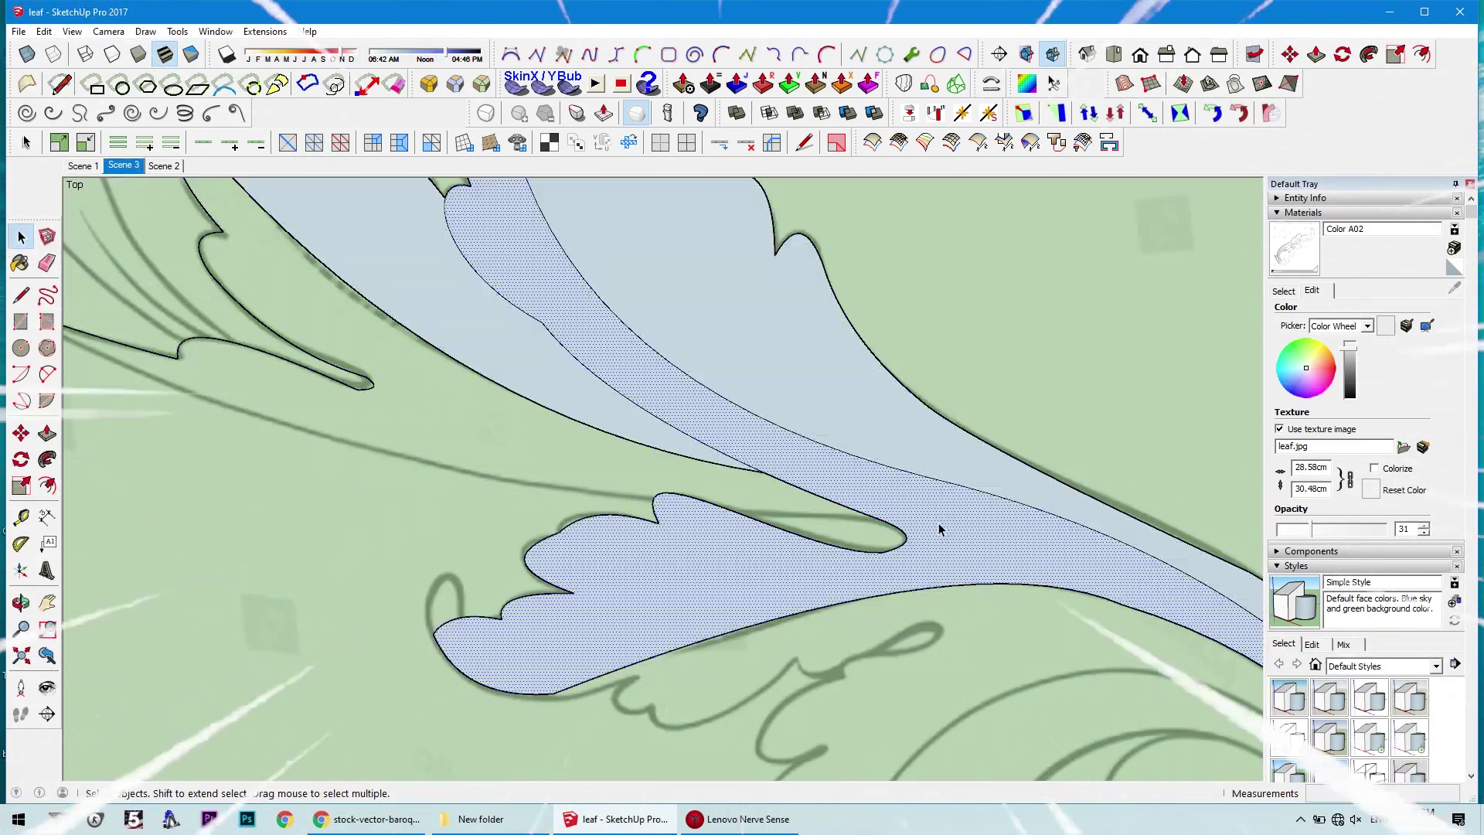
# Make the selected leaf faces separate groups and filter the keyboard shortcut preferences for "paste in"
pyautogui.rightClick(939, 522)
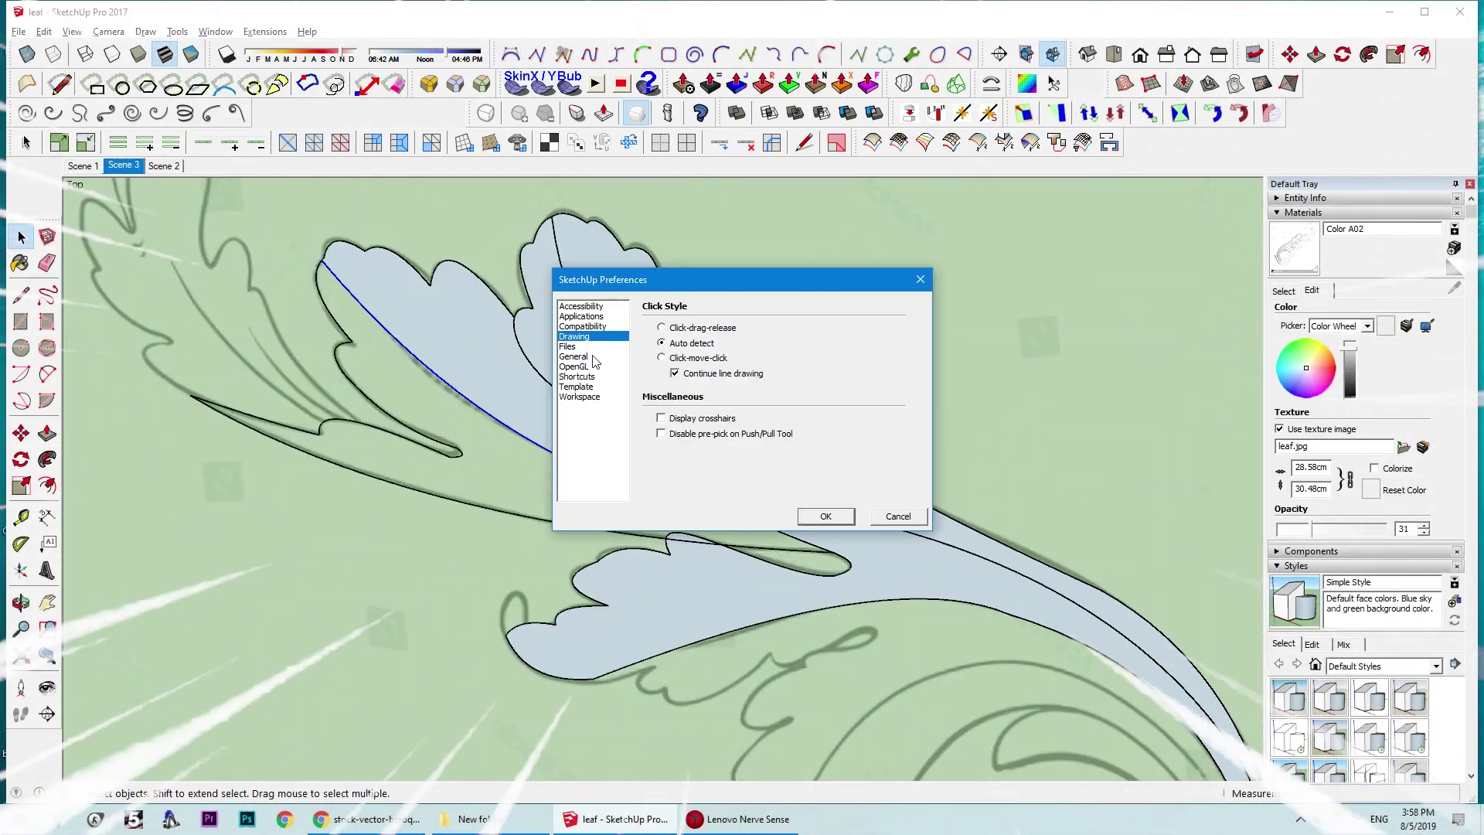
pyautogui.click(699, 309)
pyautogui.write('paste in')
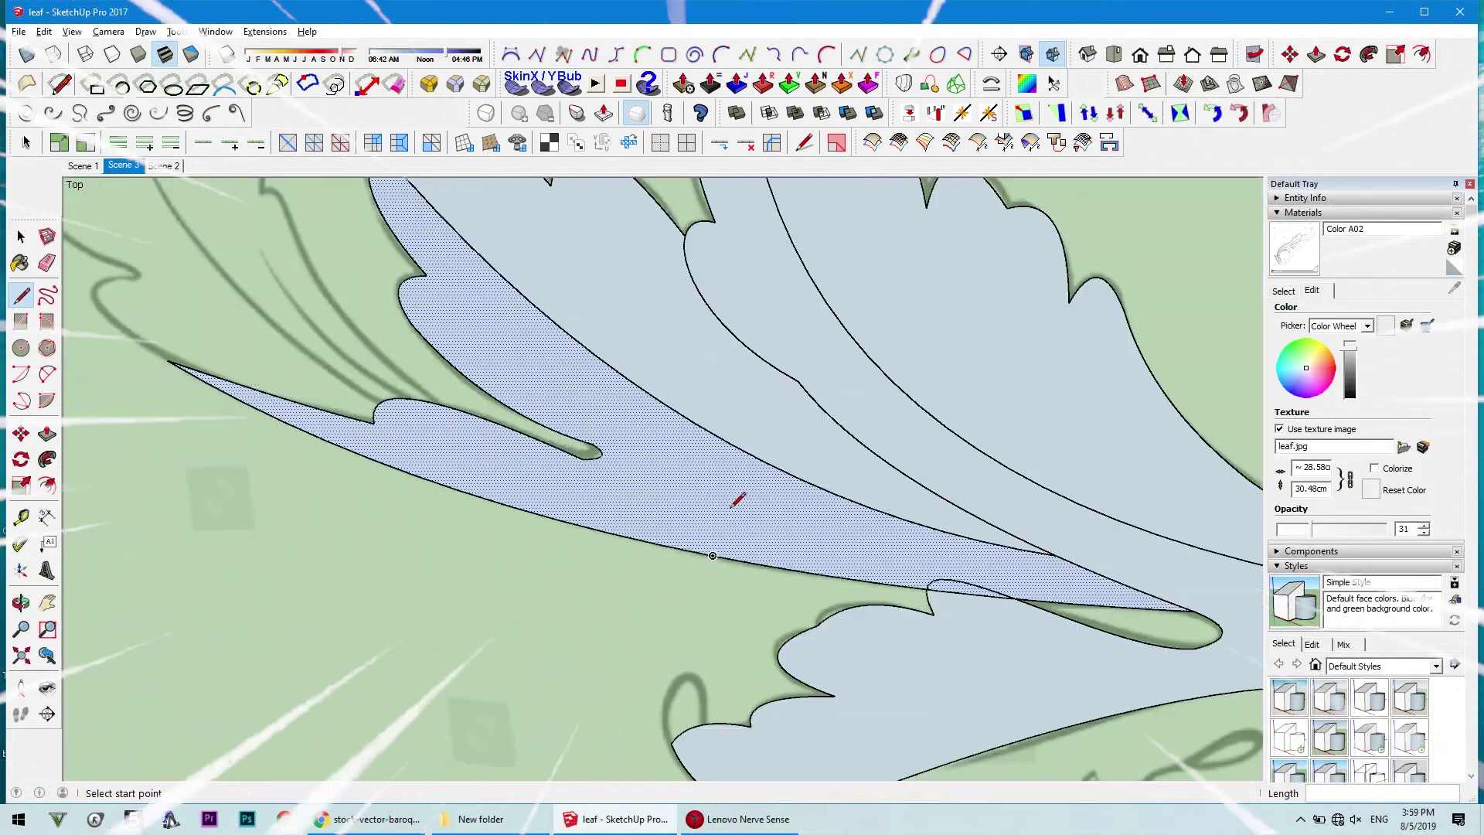
pyautogui.rightClick(773, 488)
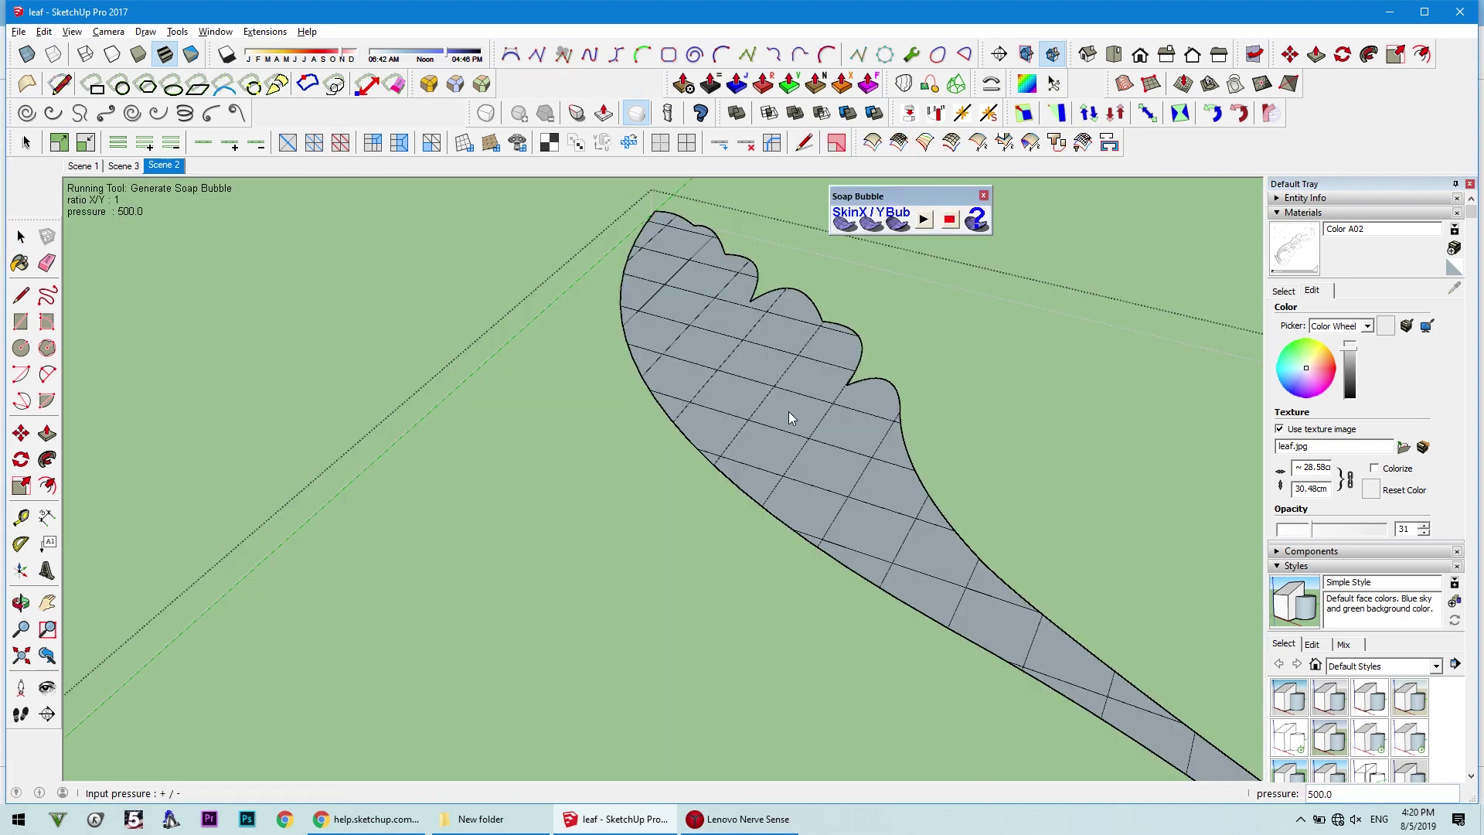
# Inflate the outer leaf's soap skin with a Soap Bubble pressure of 500 and view it against the whole leaf
pyautogui.write('00')
pyautogui.press('Return')
pyautogui.moveTo(789, 411); pyautogui.dragTo(665, 346, button='middle')
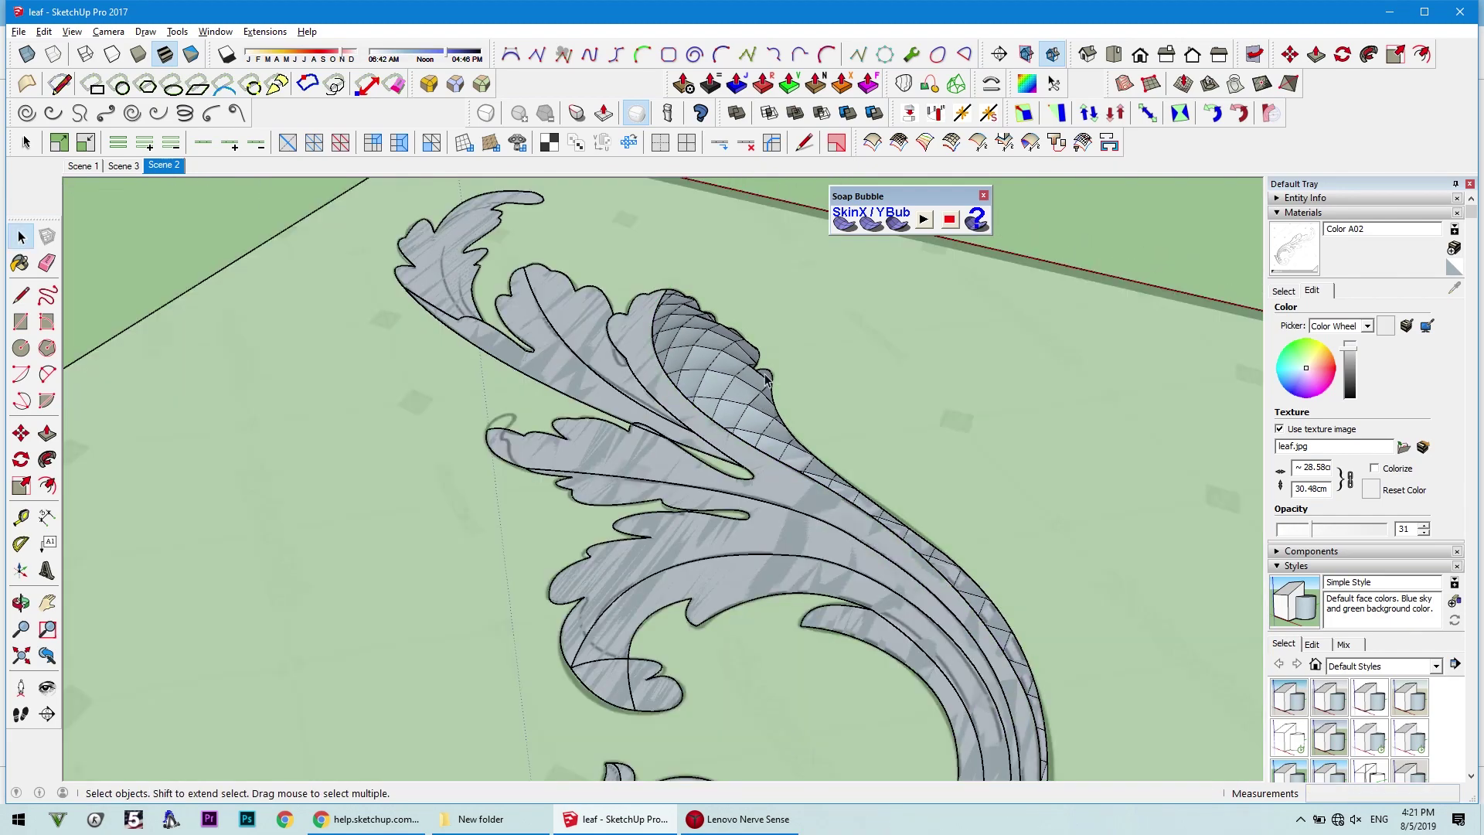
pyautogui.moveTo(666, 346); pyautogui.dragTo(706, 343, button='middle')
# Replace the outer leaf's soap skin mesh with a new skin that has a finer net division
pyautogui.scroll(3, 706, 343)
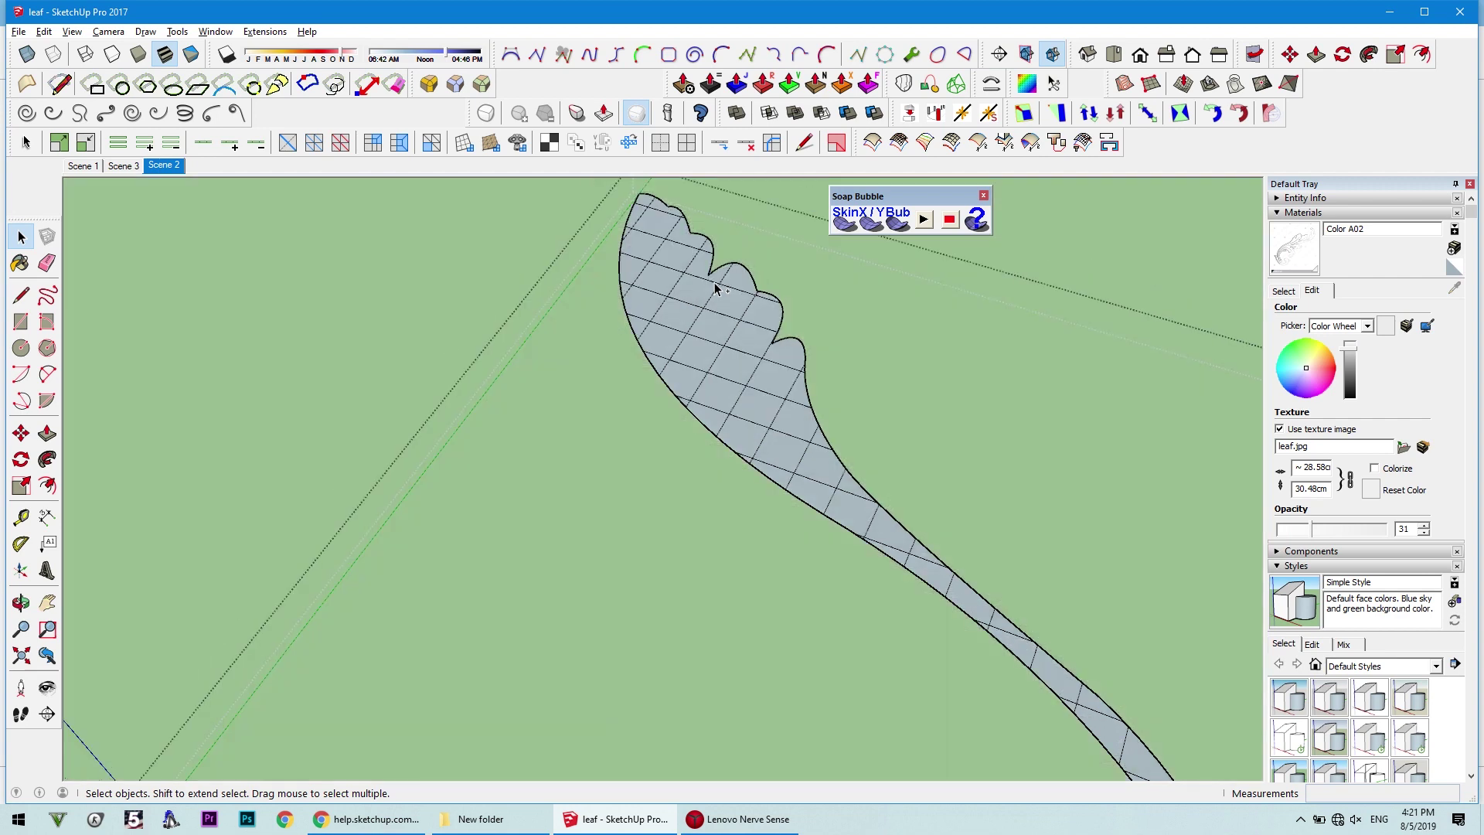
pyautogui.click(715, 343)
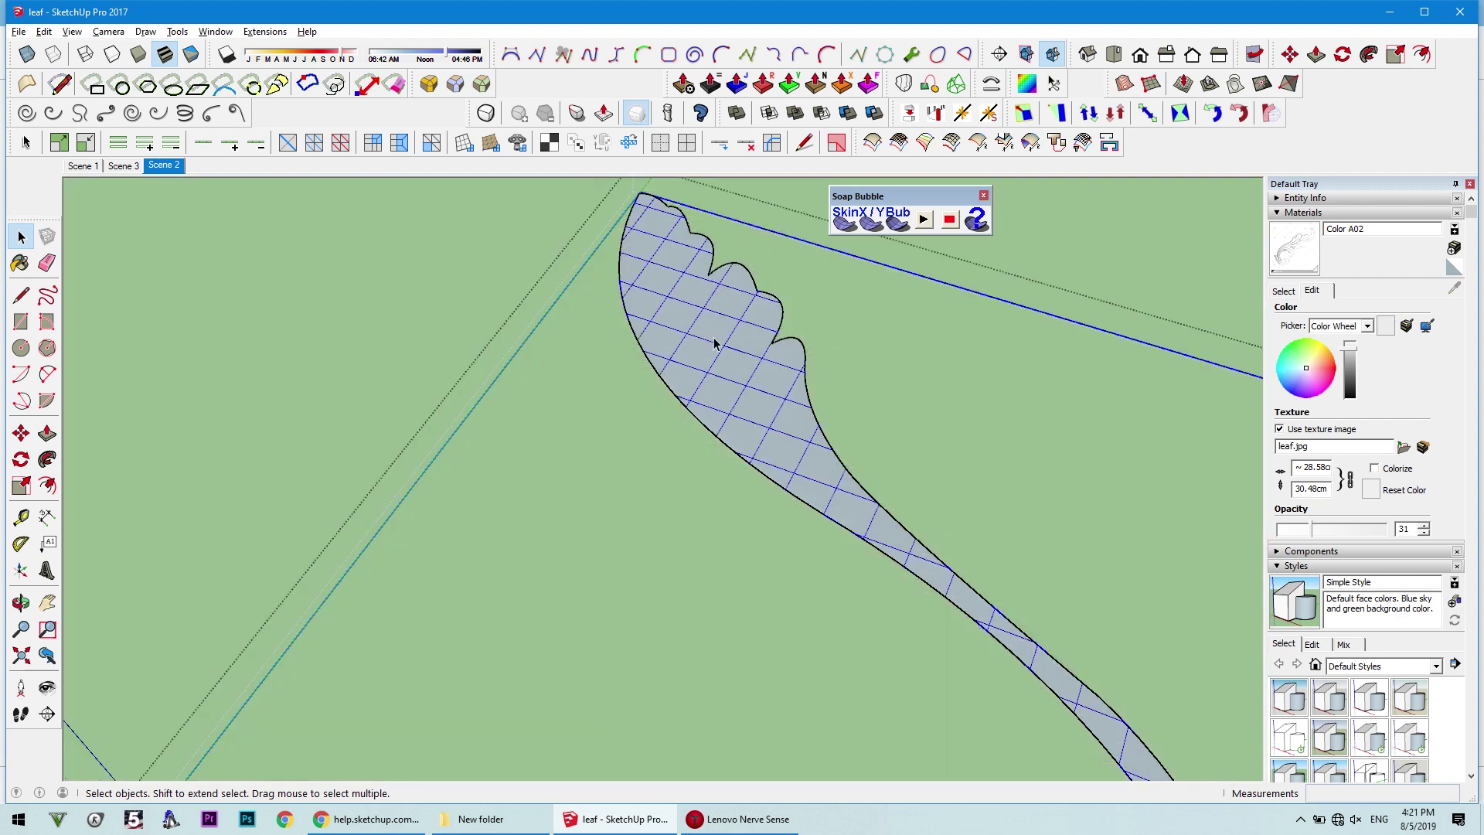
pyautogui.press('Delete')
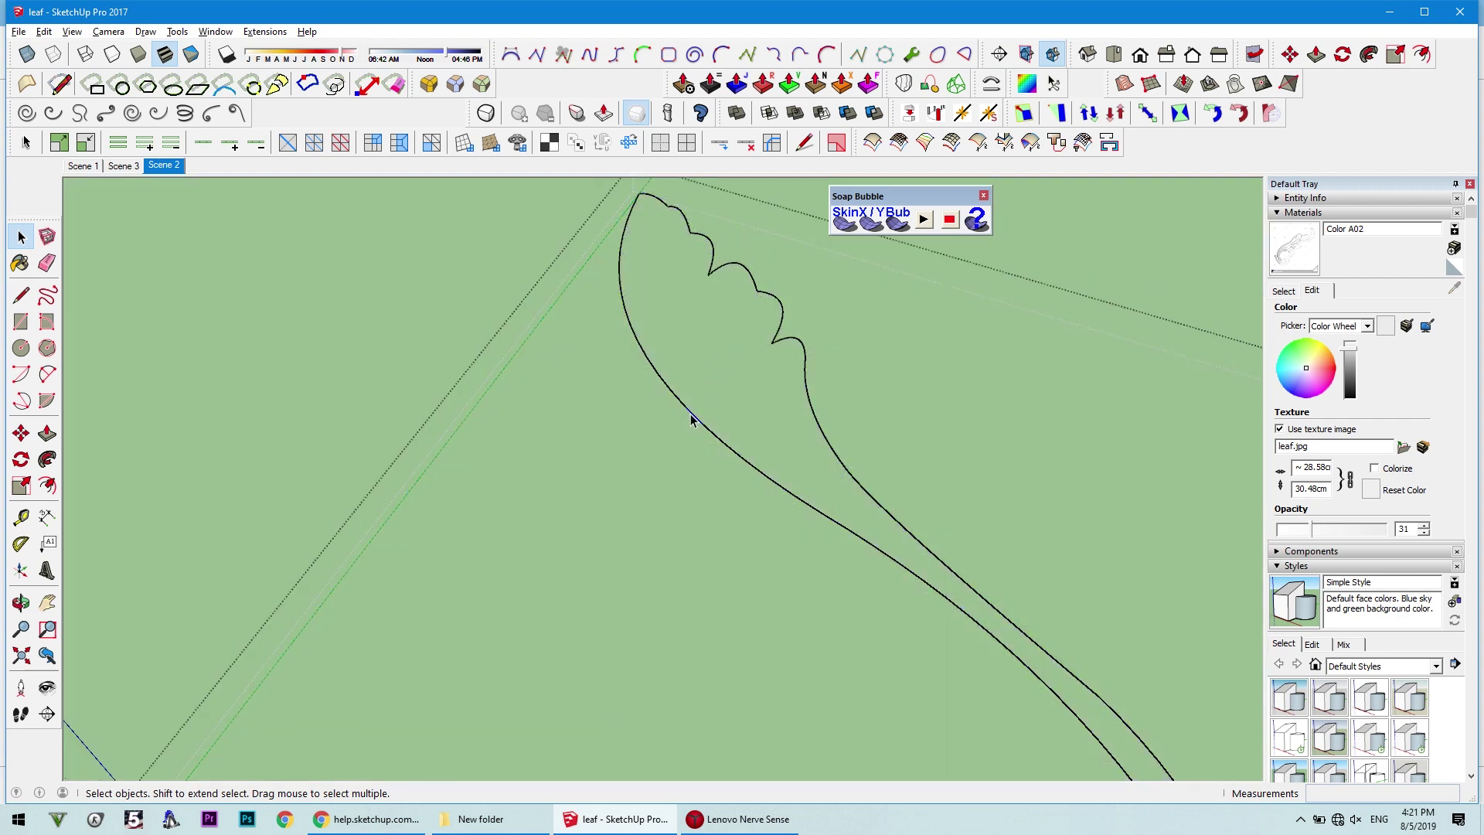
pyautogui.click(842, 224)
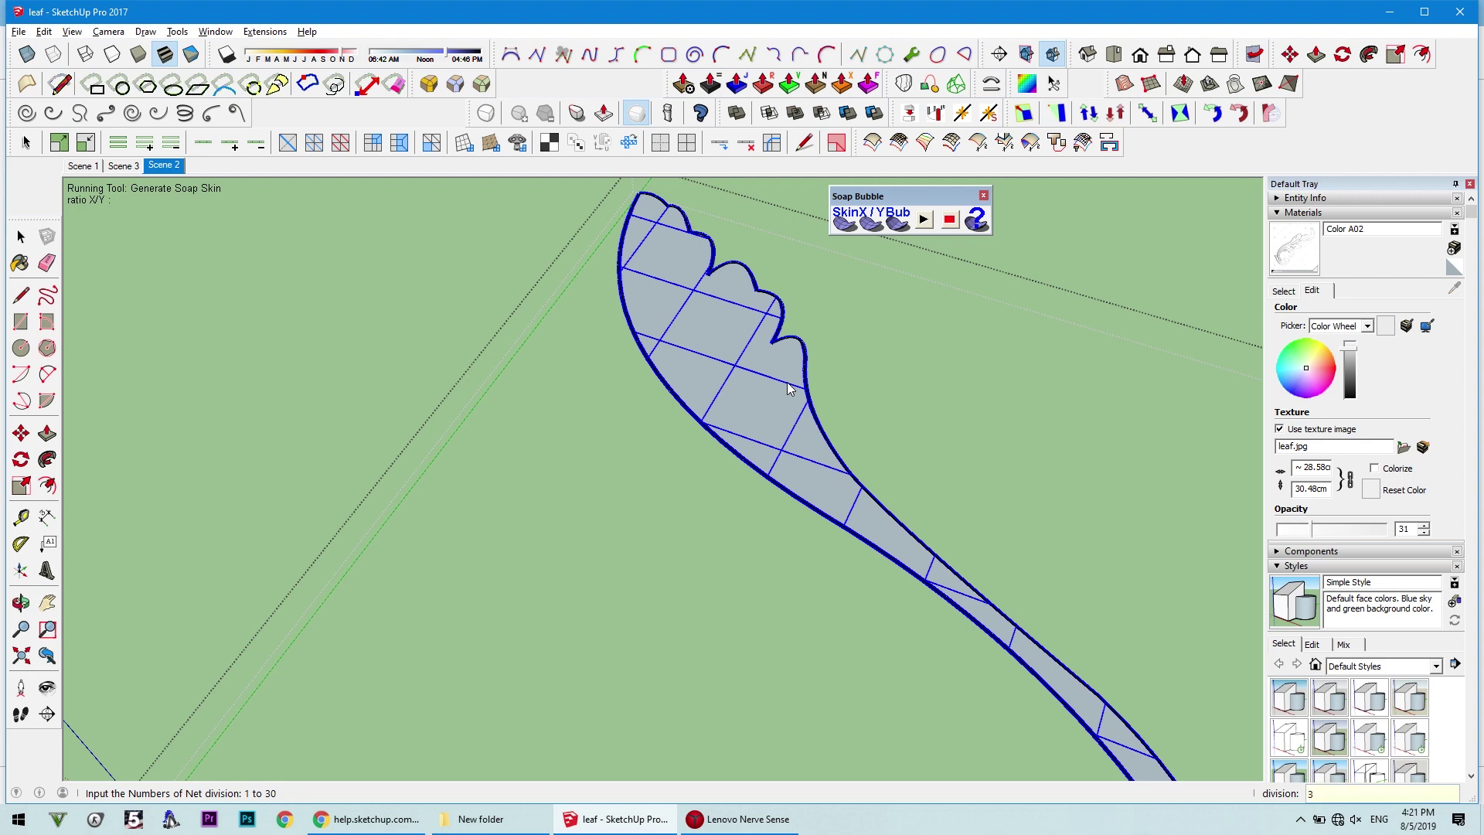
pyautogui.press('Return')
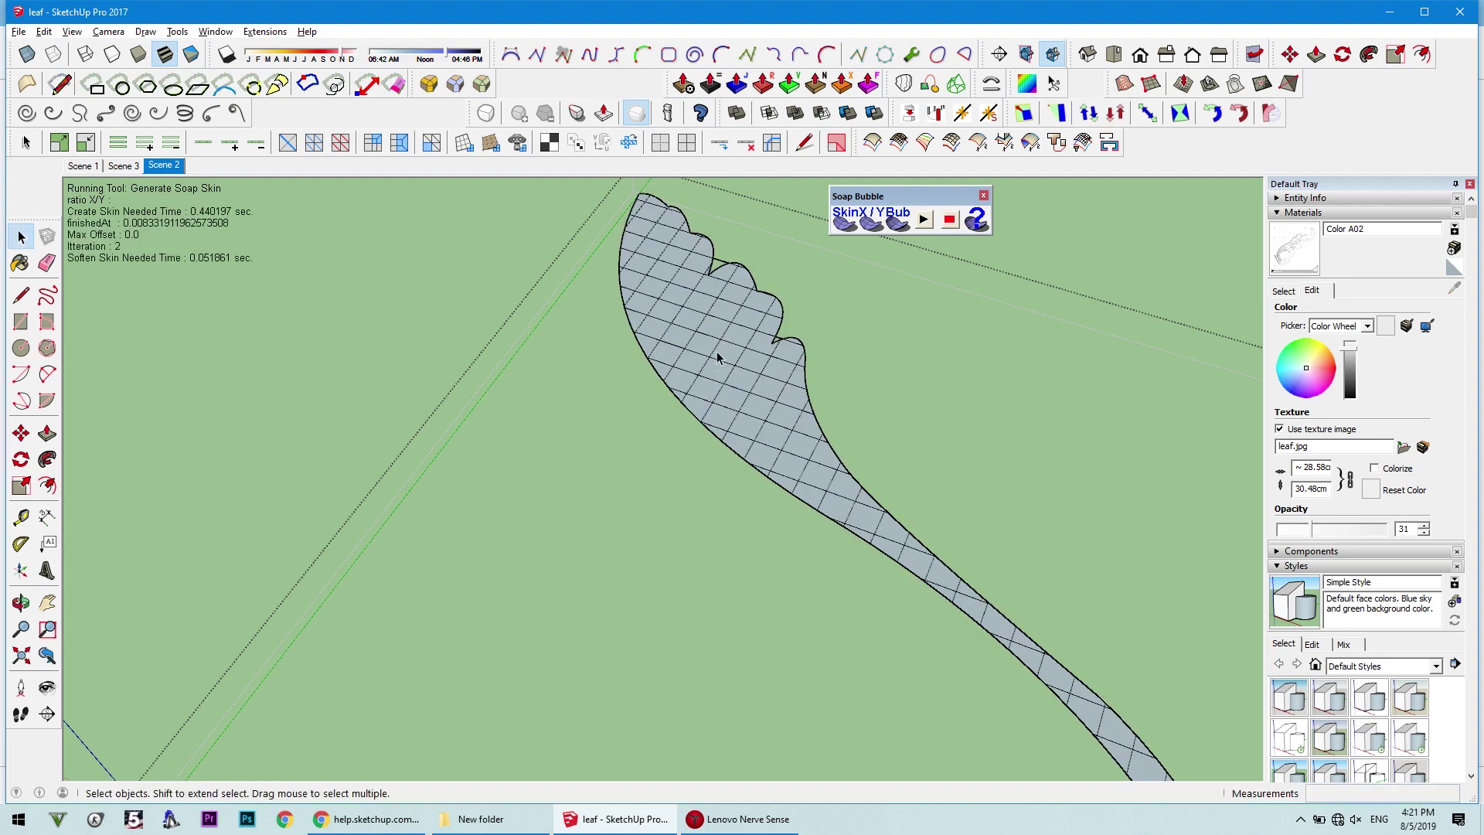
# Inflate the outer leaf's new soap skin with a Soap Bubble pressure of -300
pyautogui.click(717, 357)
pyautogui.click(896, 222)
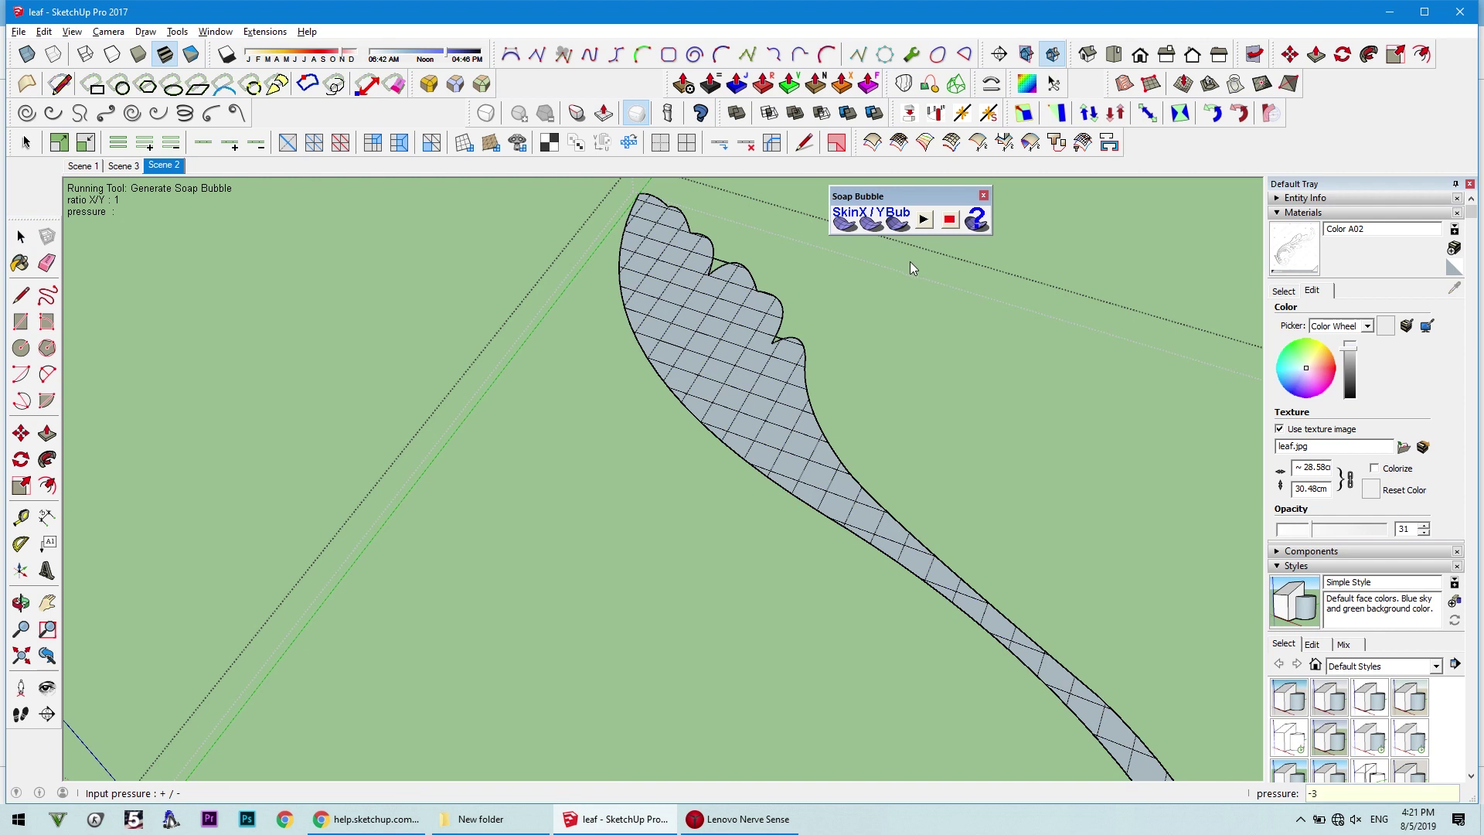
pyautogui.write('-300.0')
pyautogui.press('Return')
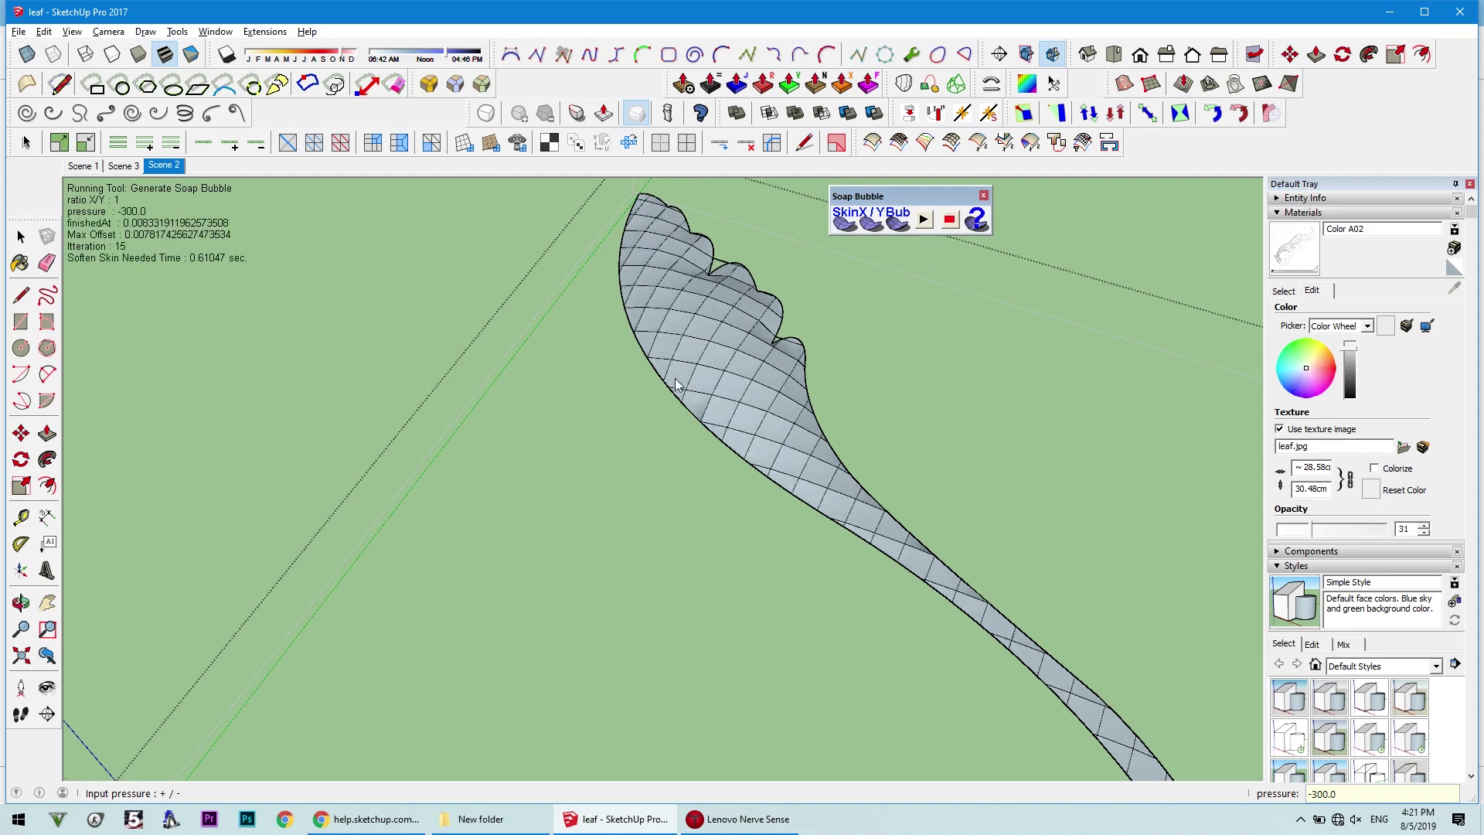
pyautogui.moveTo(678, 374); pyautogui.dragTo(661, 349, button='middle')
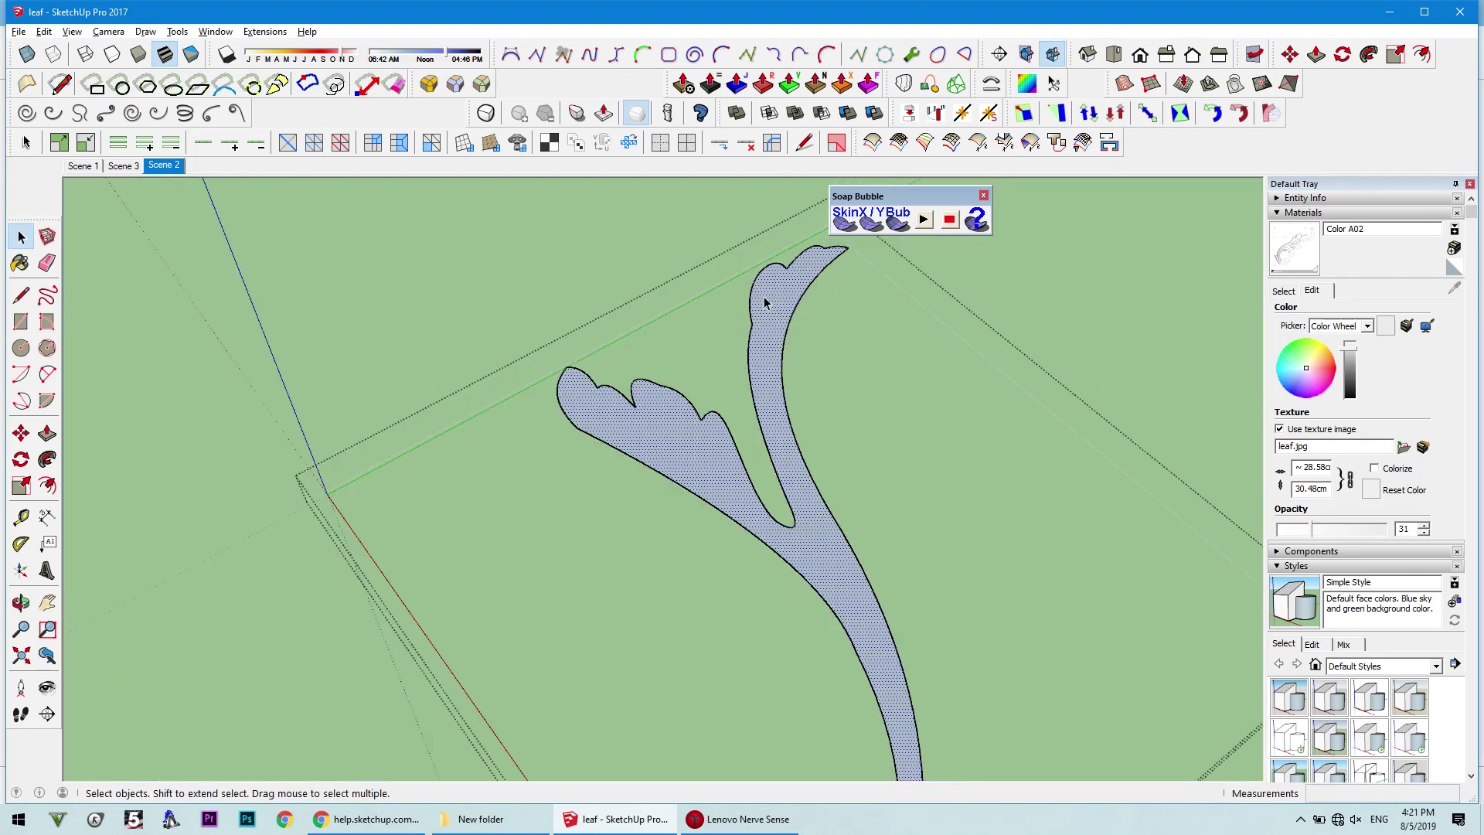
# Generate a soap skin on the forked leaf face and inflate it with a Soap Bubble pressure of -500
pyautogui.press('Return')
pyautogui.scroll(2, 721, 373)
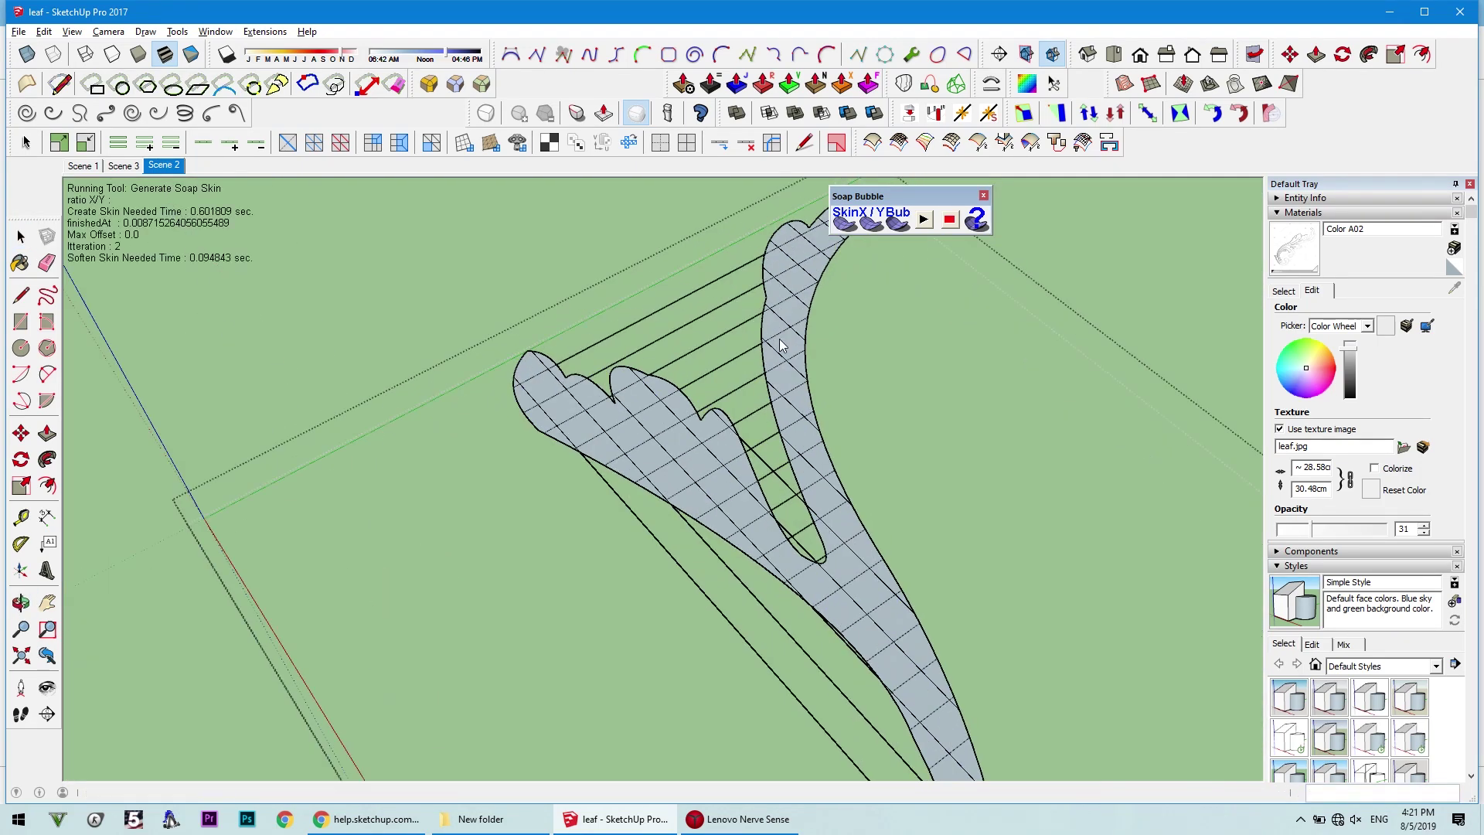
pyautogui.press('space')
pyautogui.tripleClick(788, 363)
pyautogui.moveTo(788, 363); pyautogui.dragTo(809, 355, button='middle')
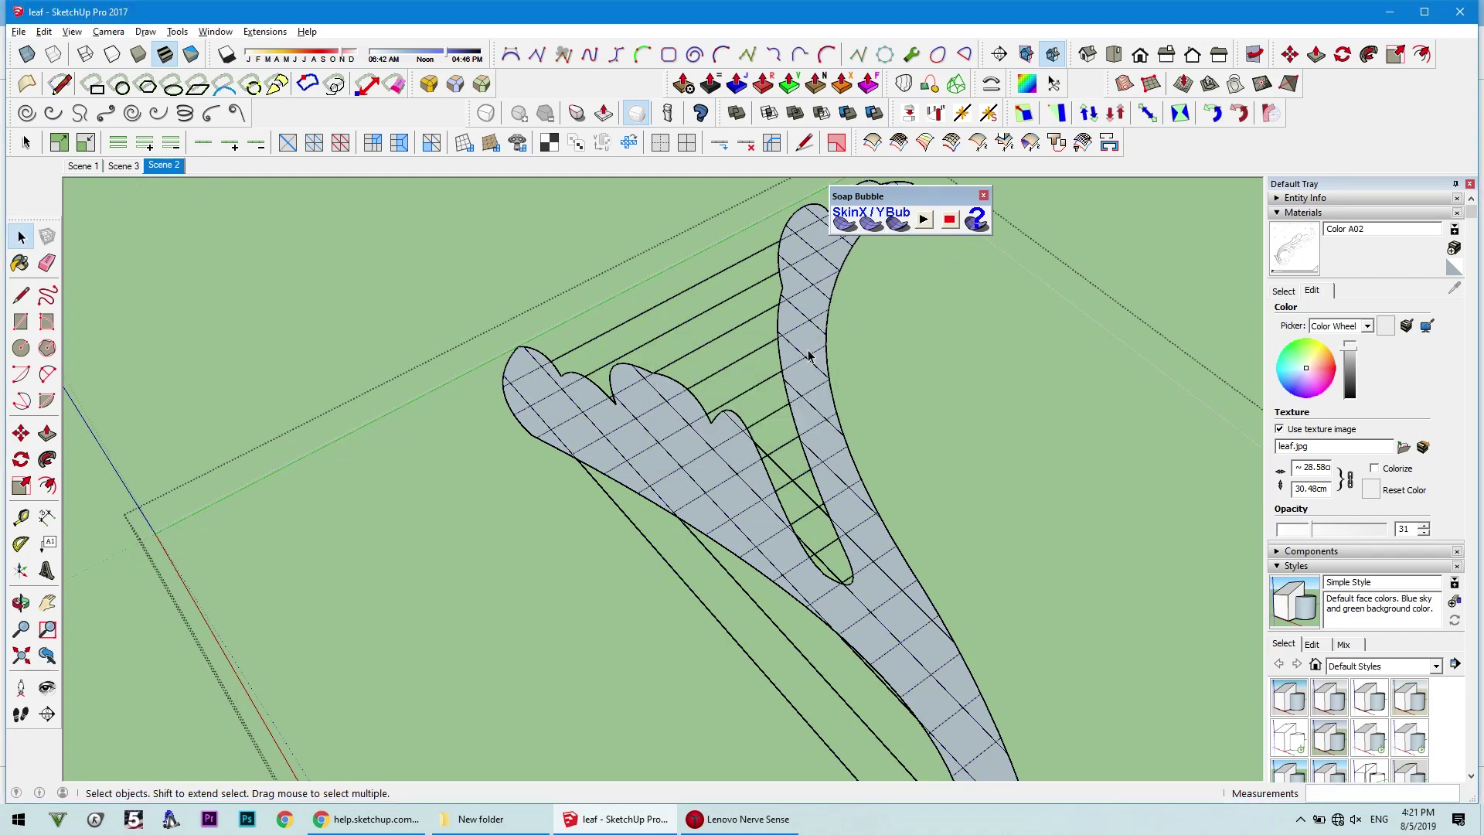
pyautogui.press('b')
pyautogui.press('Return')
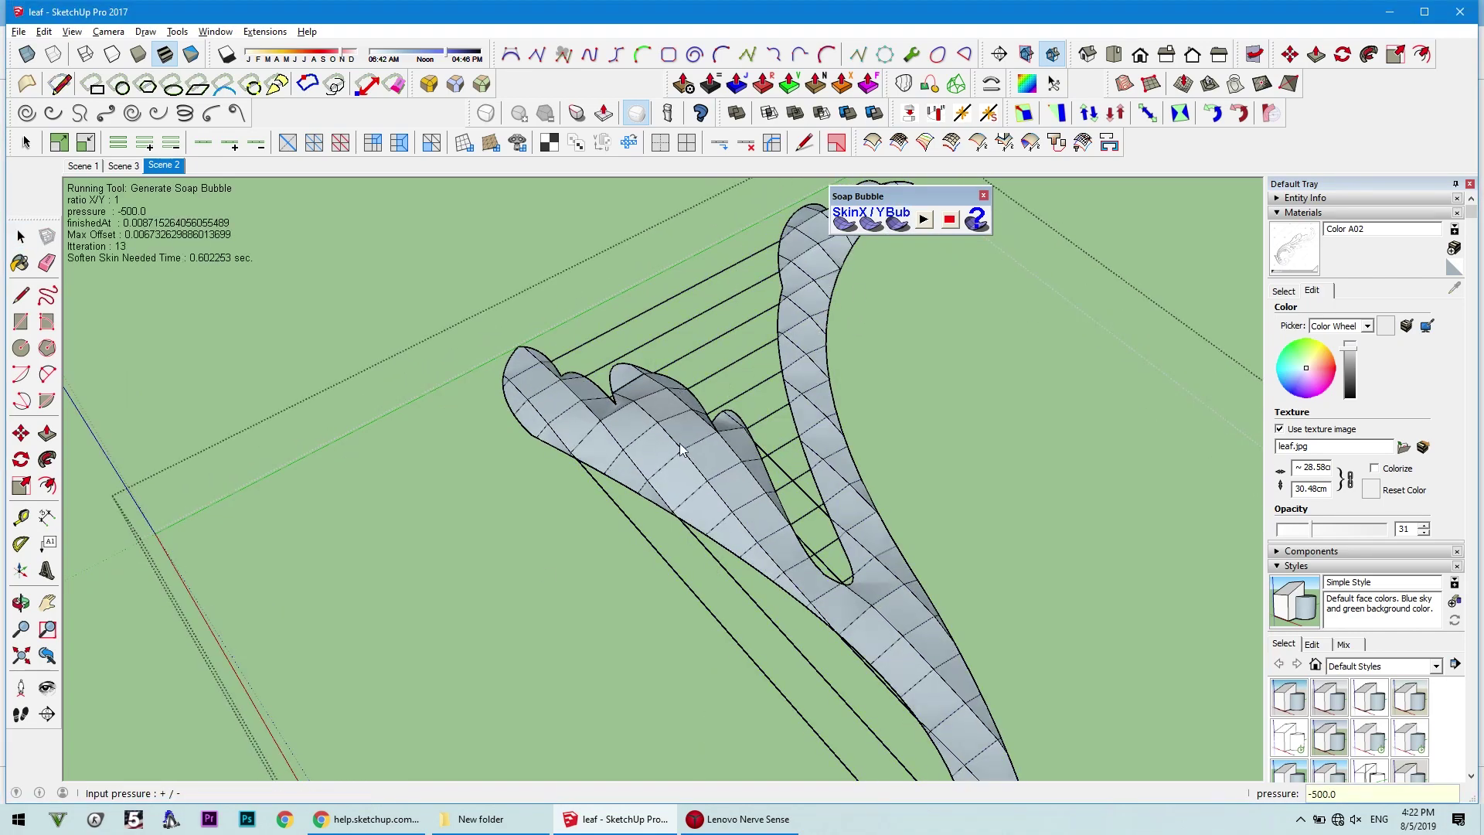
# Undo the last Soap Bubble inflation and skin on the forked leaf
pyautogui.press('space')
pyautogui.hotkey('ctrl', 'z')
pyautogui.hotkey('ctrl', 'z')
# Regenerate the forked leaf's soap skin with a finer net and inflate it with a pressure of -300
pyautogui.click(843, 224)
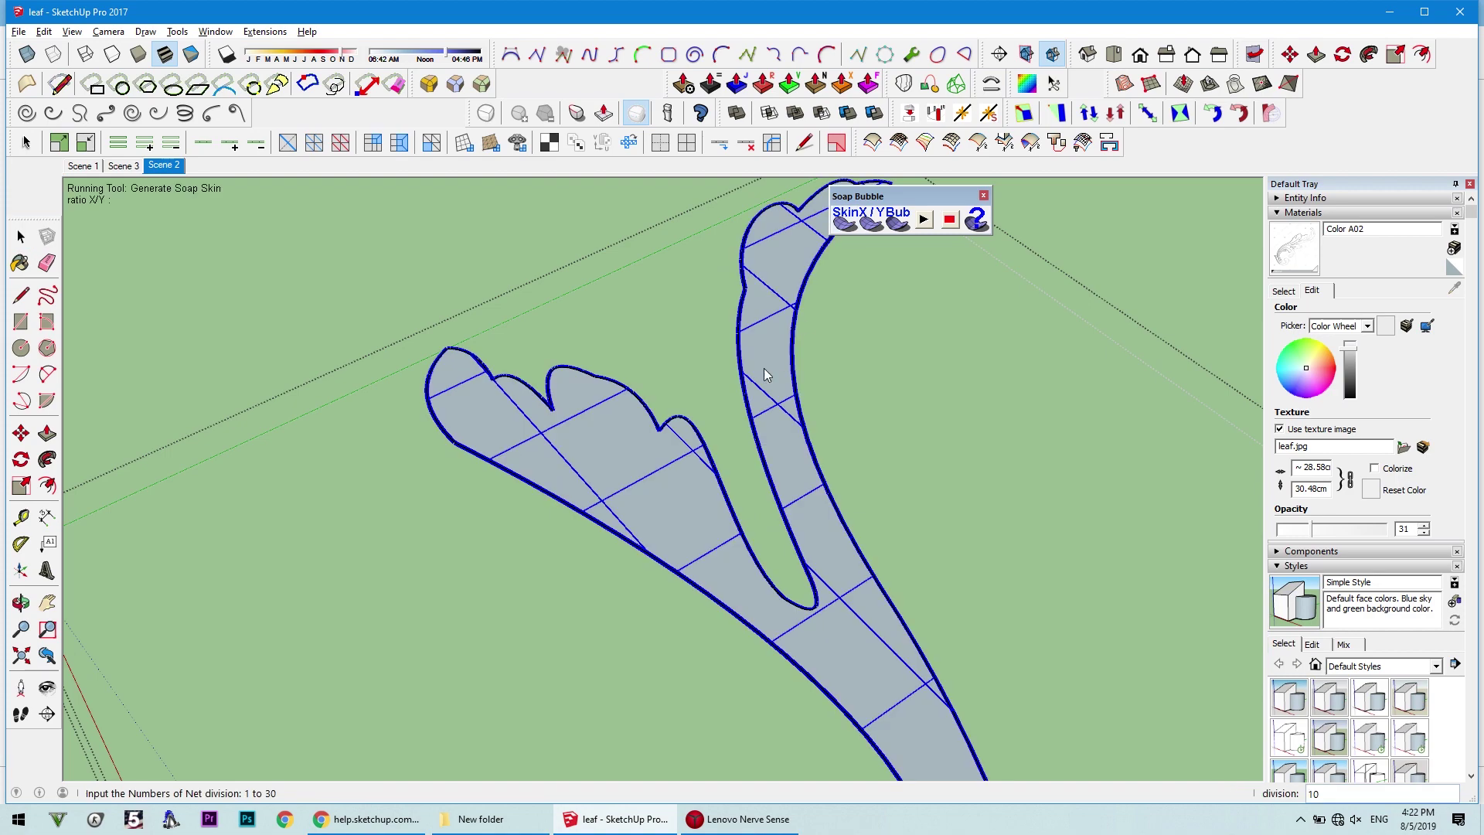
pyautogui.press('Return')
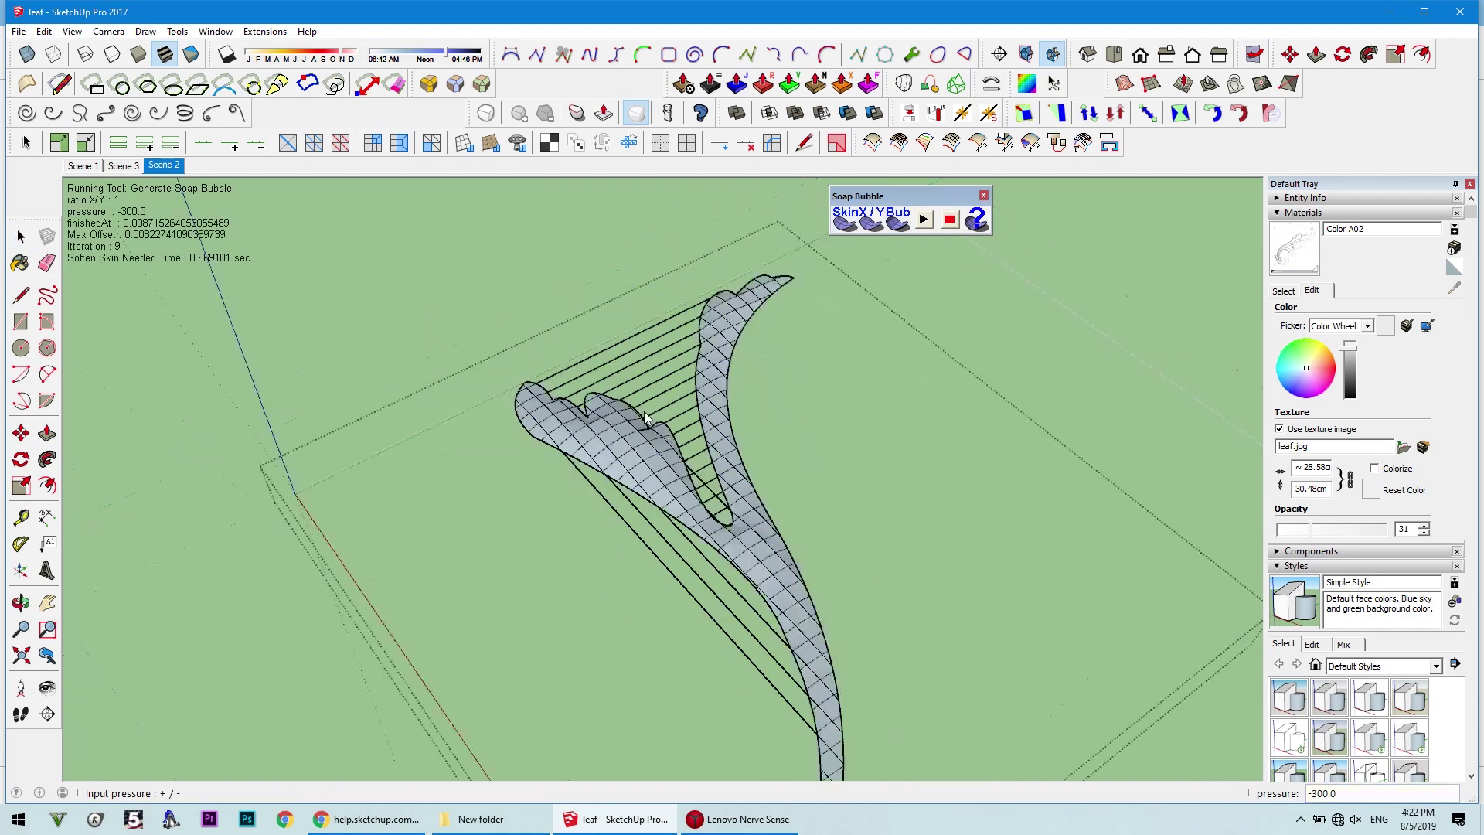
pyautogui.moveTo(643, 412); pyautogui.dragTo(441, 291, button='middle')
pyautogui.press('space')
pyautogui.hotkey('ctrl', 'z')
pyautogui.hotkey('ctrl', 'z')
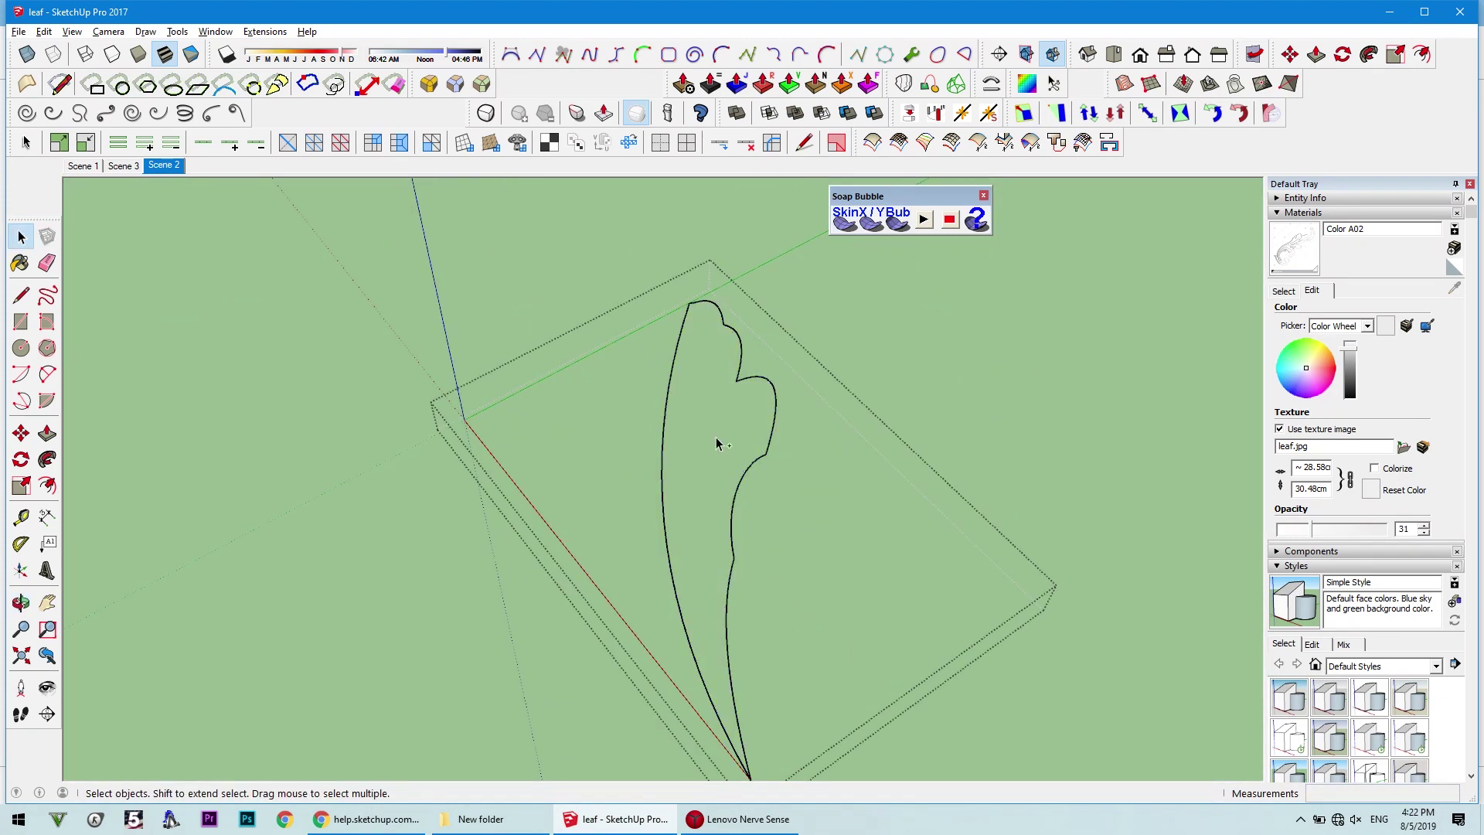
# Generate a soap skin on the outline of the narrow leaf with lobes along one side
pyautogui.click(844, 221)
pyautogui.press('Escape')
pyautogui.moveTo(870, 288); pyautogui.dragTo(640, 421, button='middle')
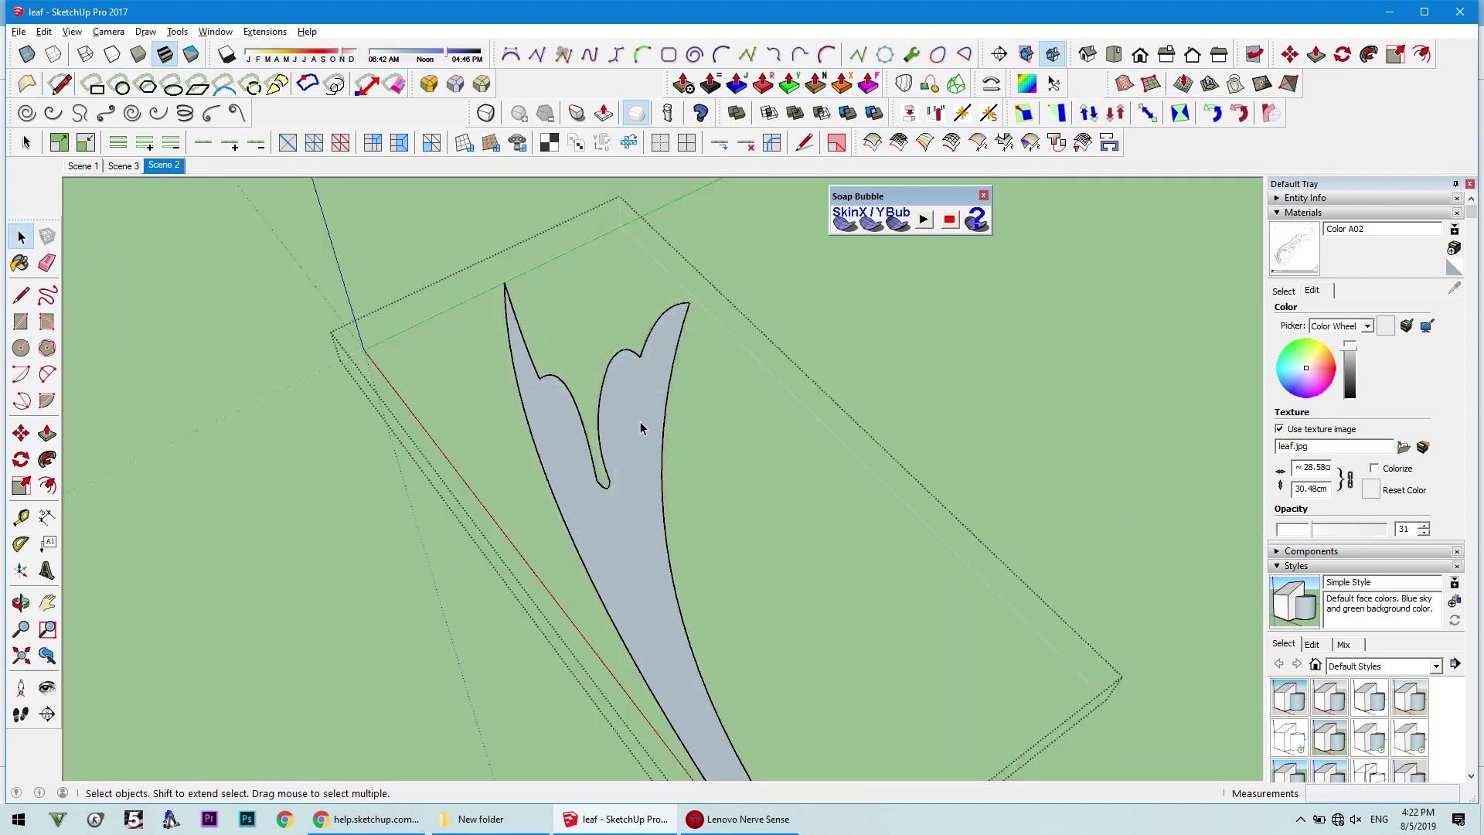
# Generate a soap skin on the two-pronged leaf face and inflate it with Soap Bubble
pyautogui.click(844, 220)
pyautogui.press('Return')
pyautogui.press('Return')
pyautogui.scroll(2, 684, 452)
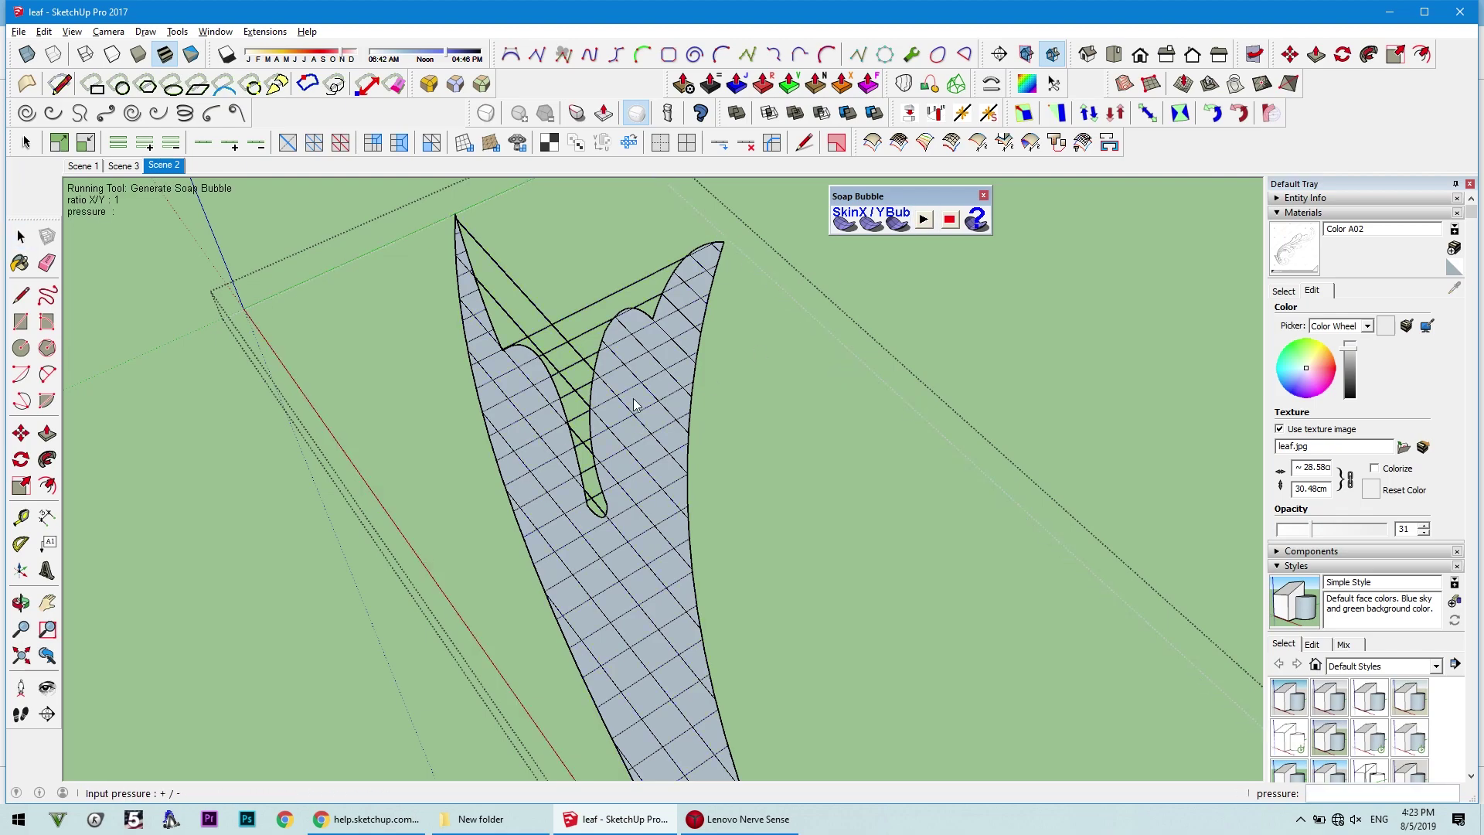
pyautogui.press('Return')
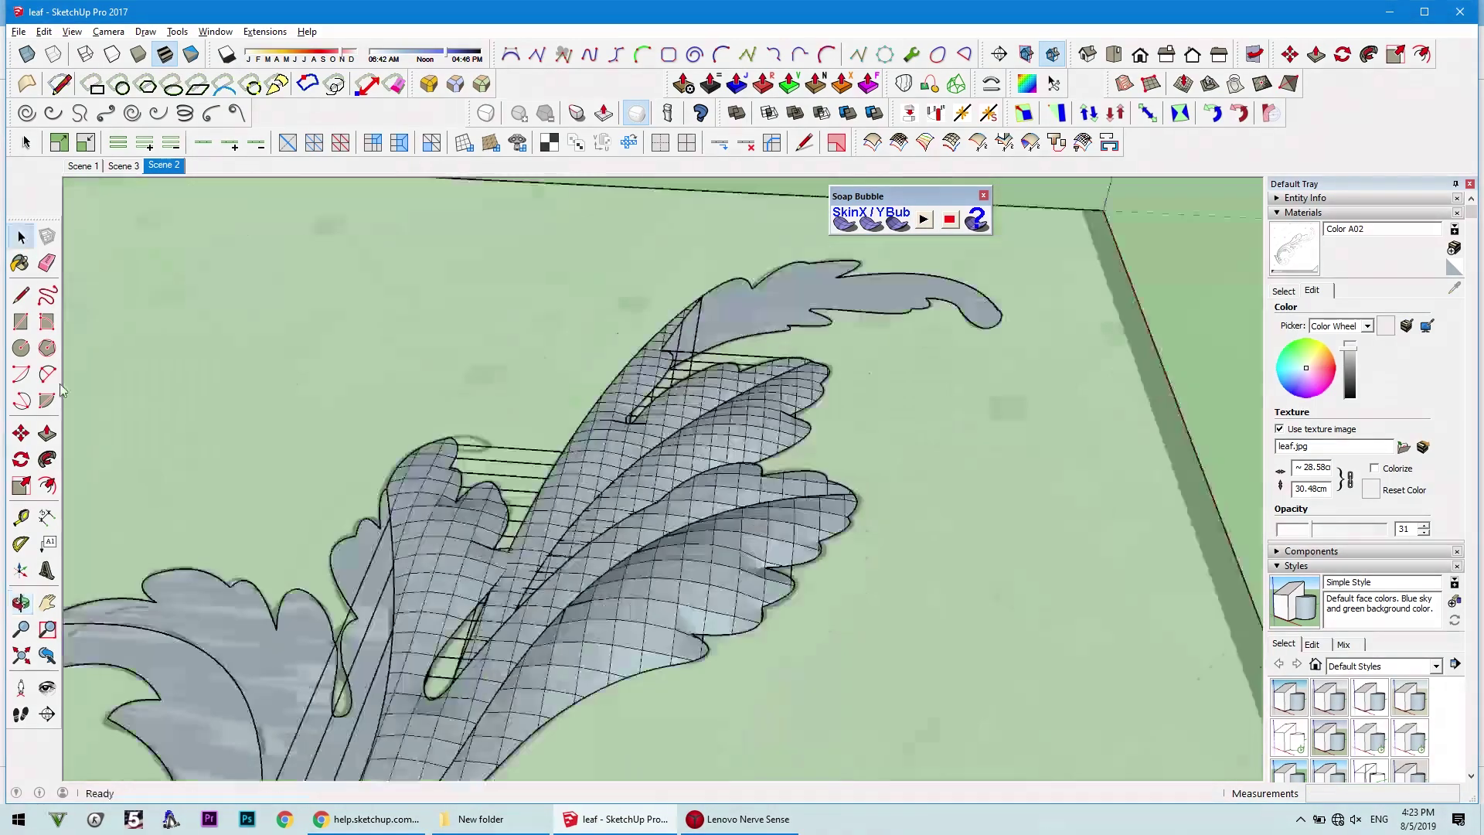
# Inflate the soap skin of the jagged leaf section with Soap Bubble
pyautogui.press('o')
pyautogui.moveTo(541, 386); pyautogui.dragTo(349, 206)
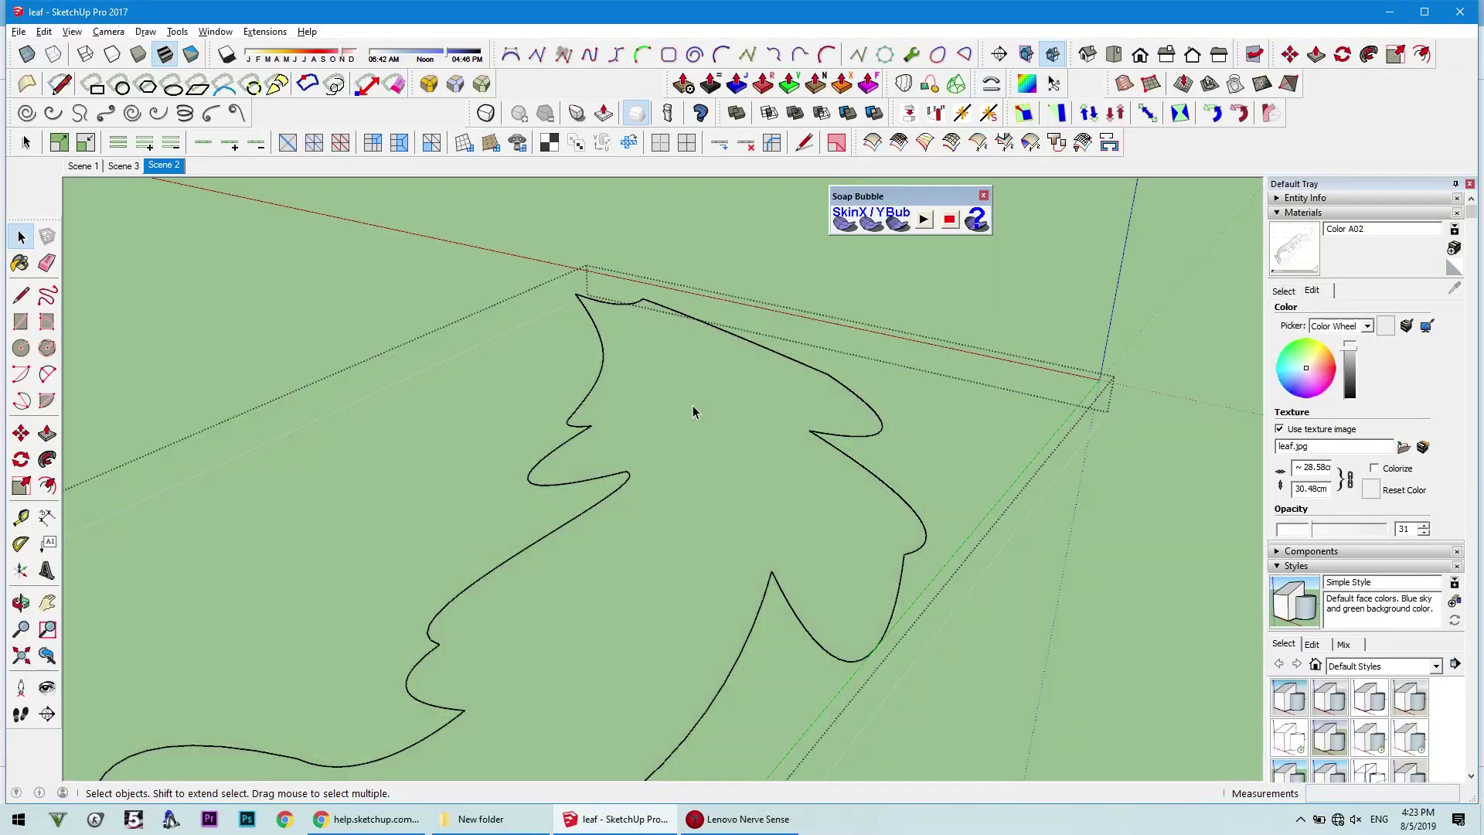
pyautogui.click(692, 405)
pyautogui.click(897, 226)
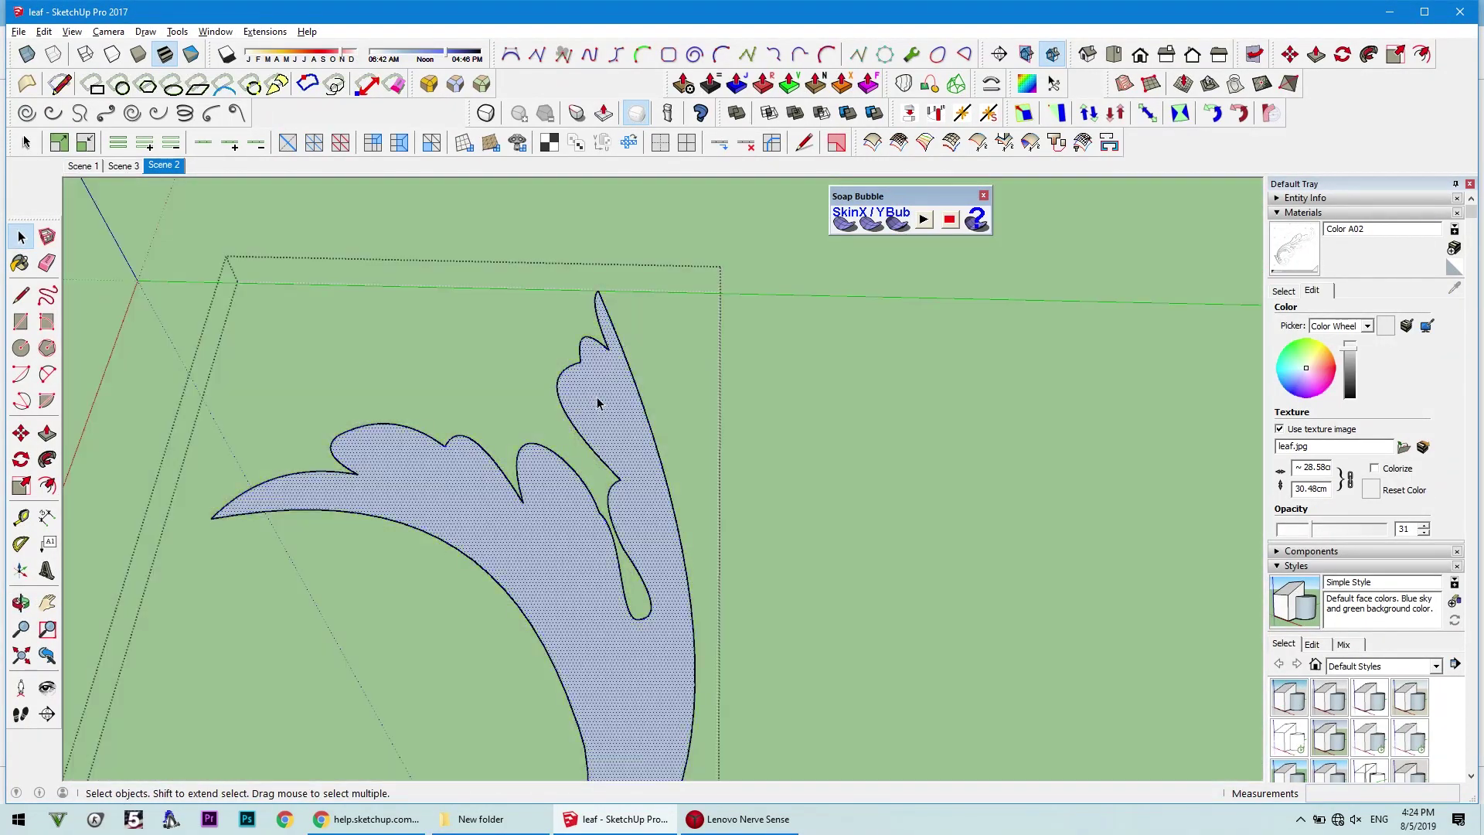
# Generate soap skins on the large branching leaf face and the slim crescent-shaped outline
pyautogui.click(845, 223)
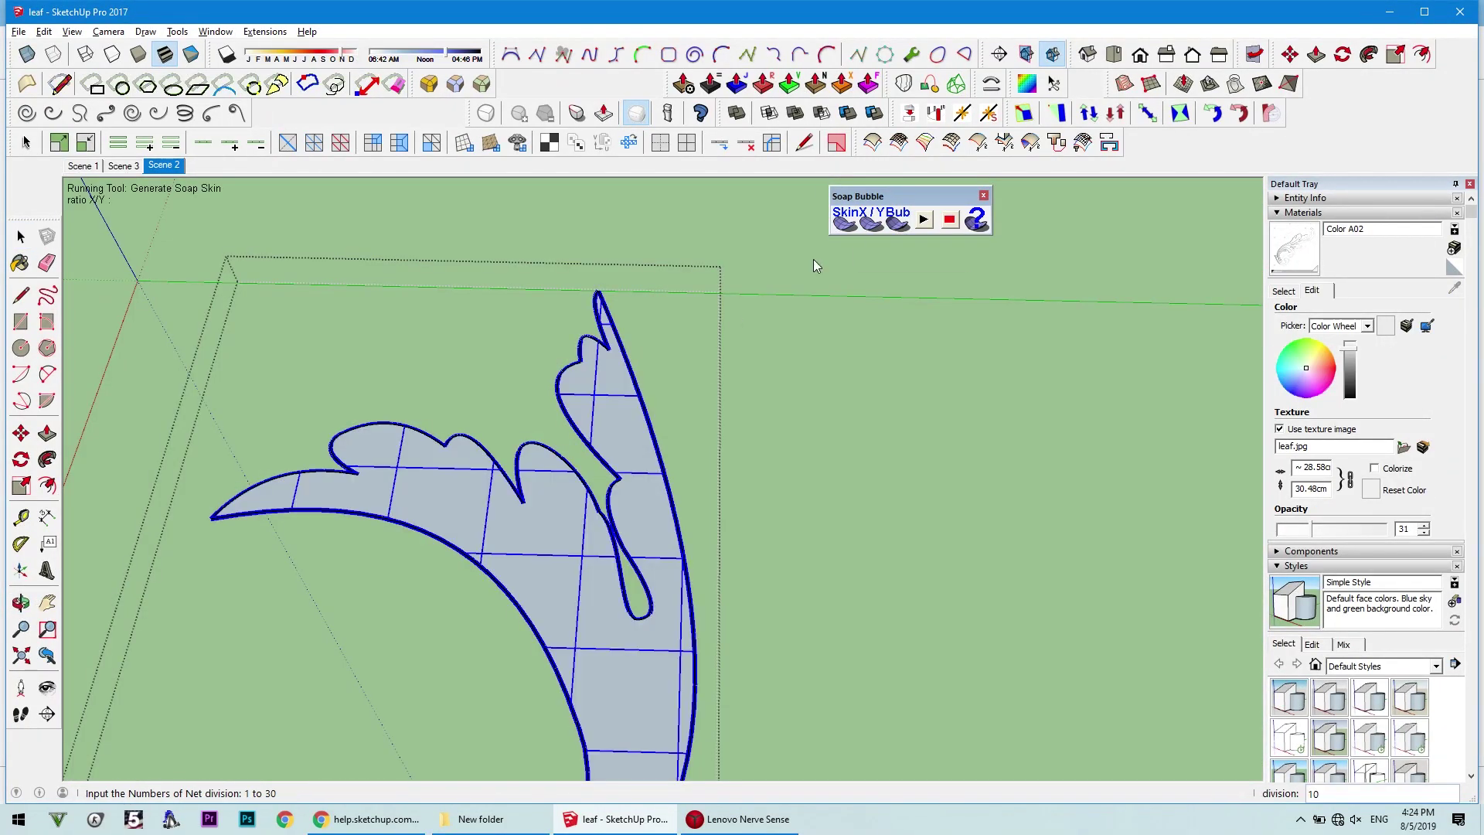
pyautogui.press('Return')
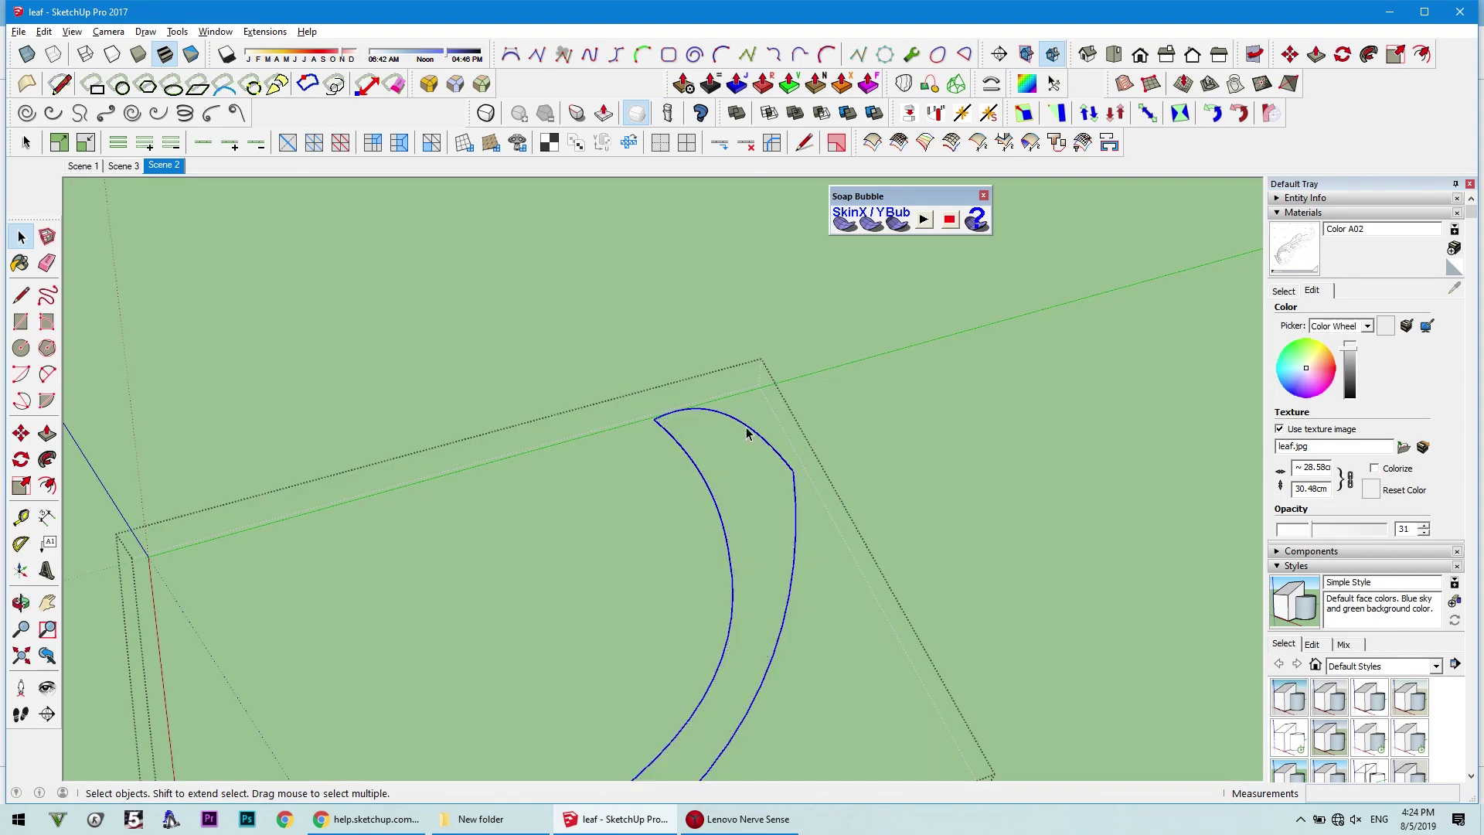
pyautogui.press('Return')
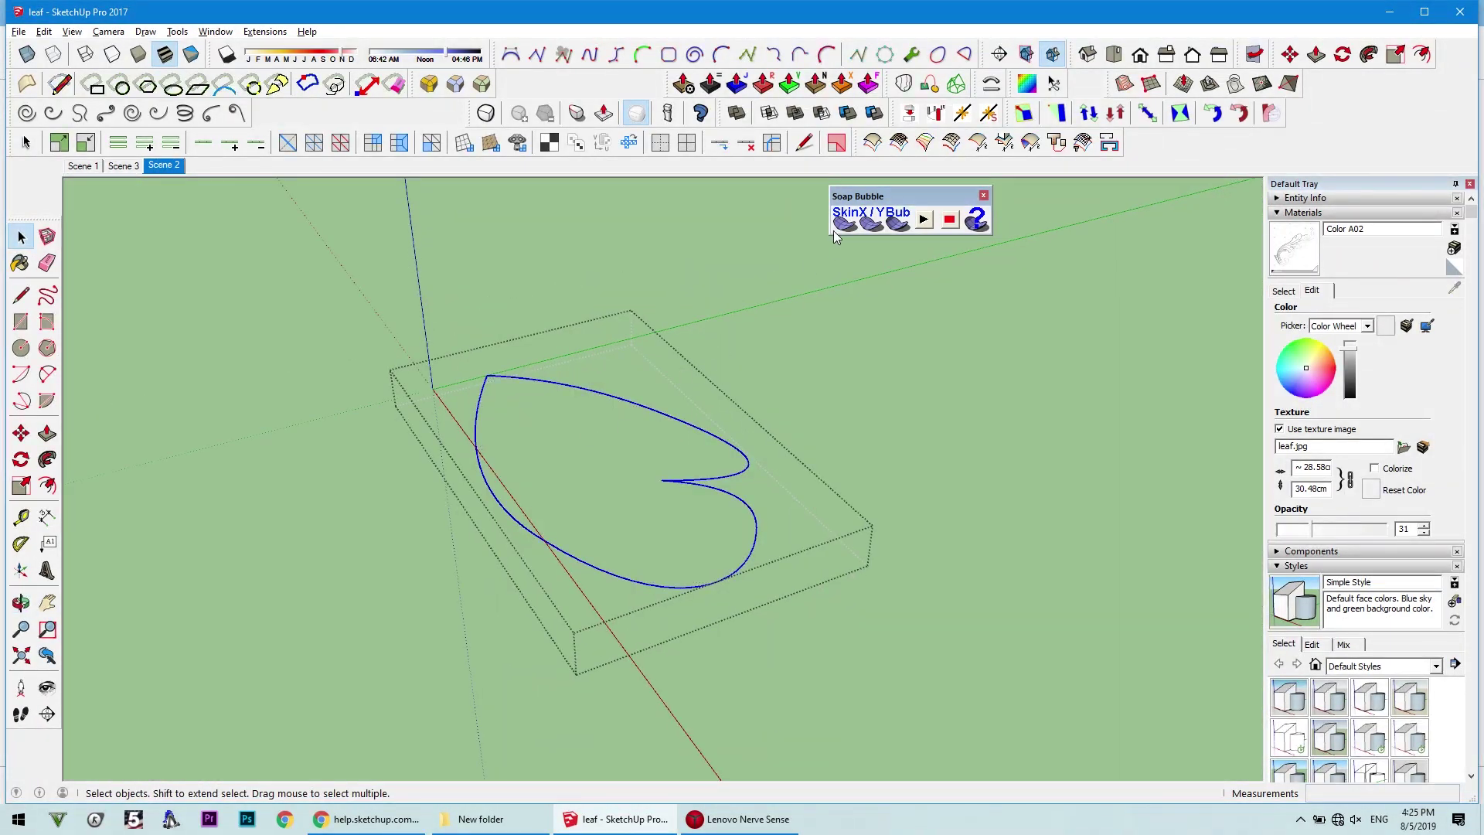
# Generate a soap skin with 30 net divisions on the small heart-shaped curl
pyautogui.click(838, 224)
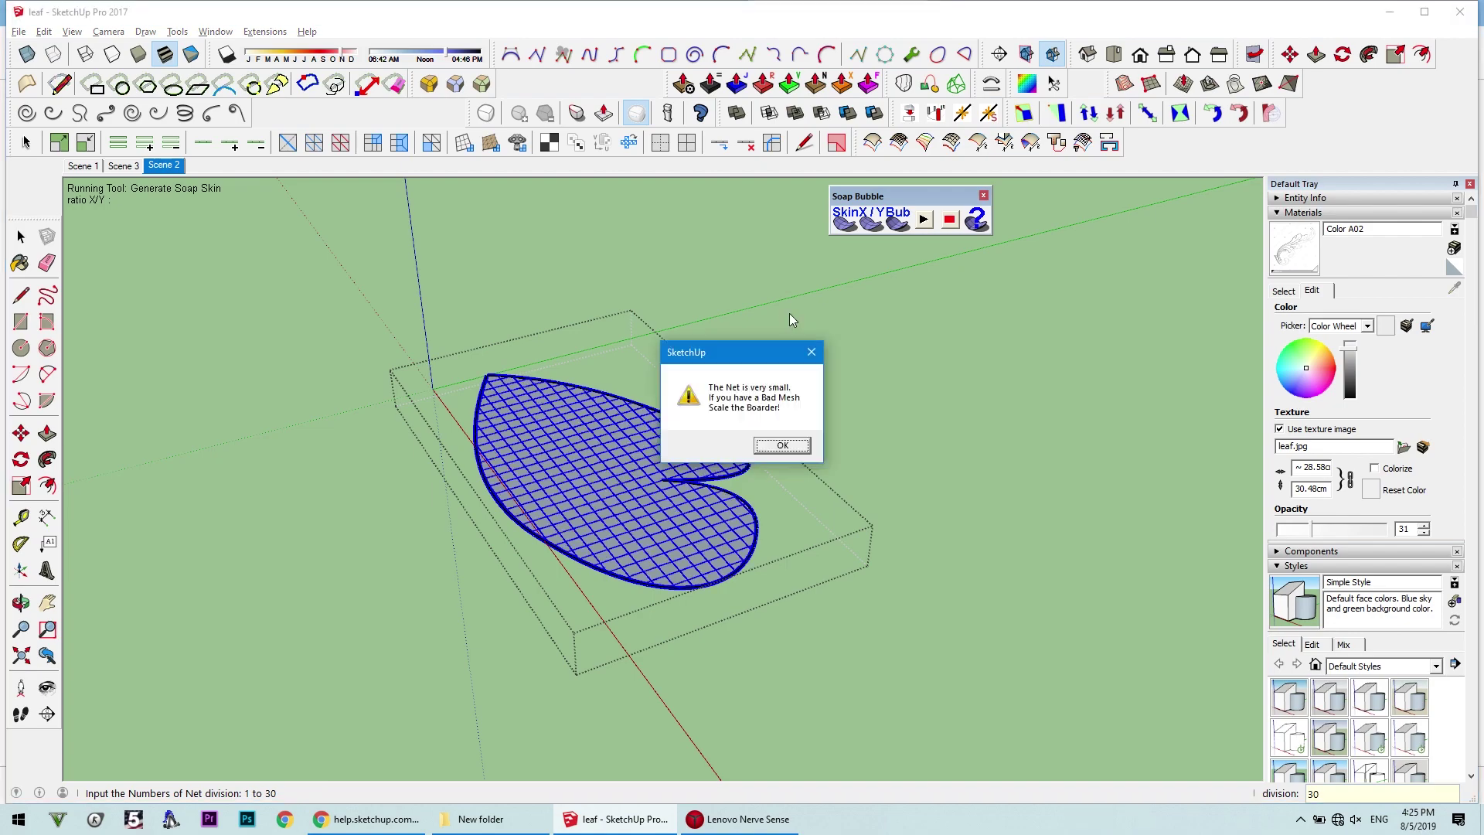
pyautogui.press('Return')
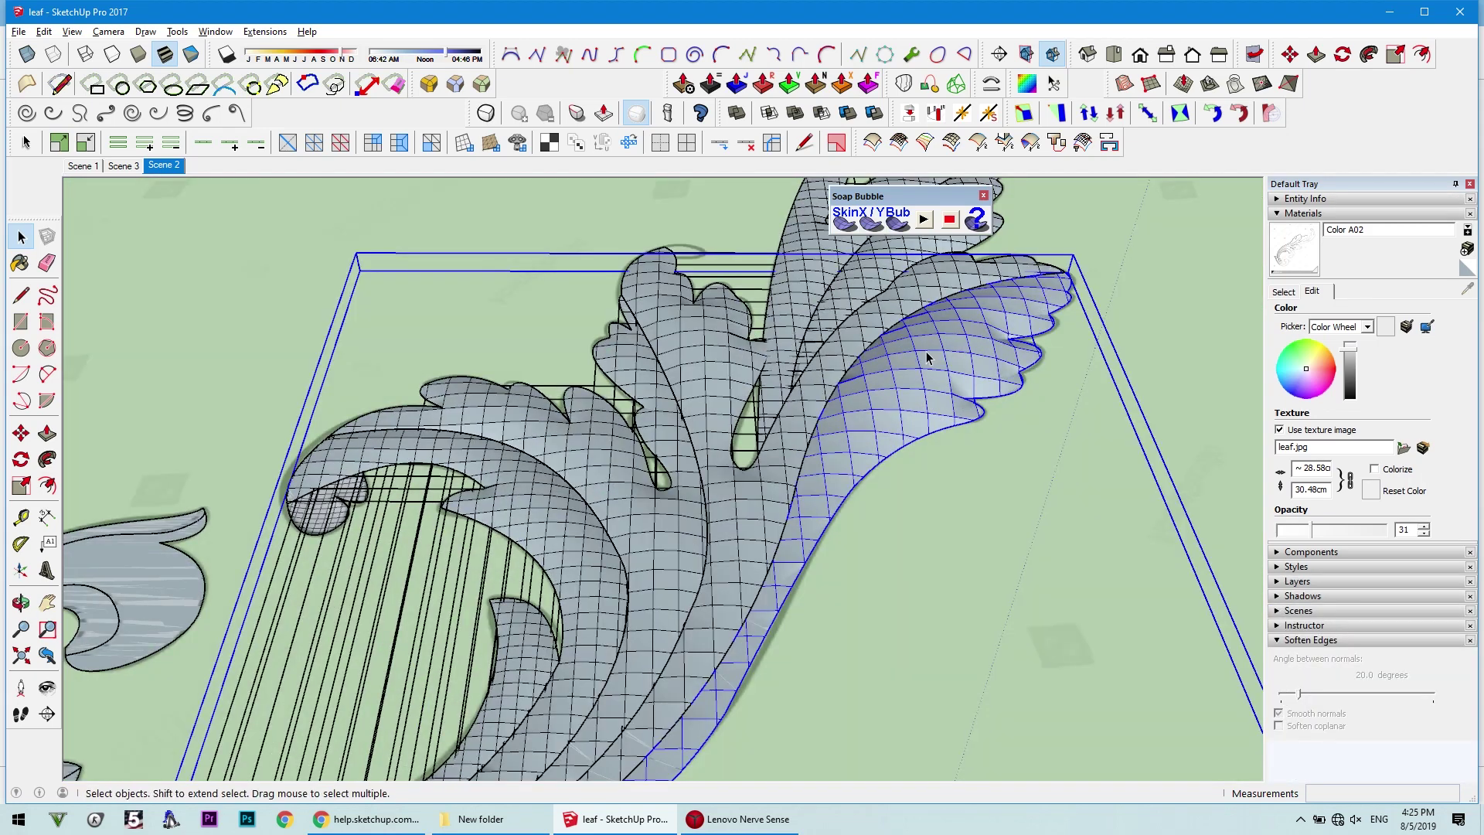
# Soften the outer leaf's mesh edges at 50.3 degrees between normals, with smooth normals and coplanar softening enabled
pyautogui.doubleClick(926, 357)
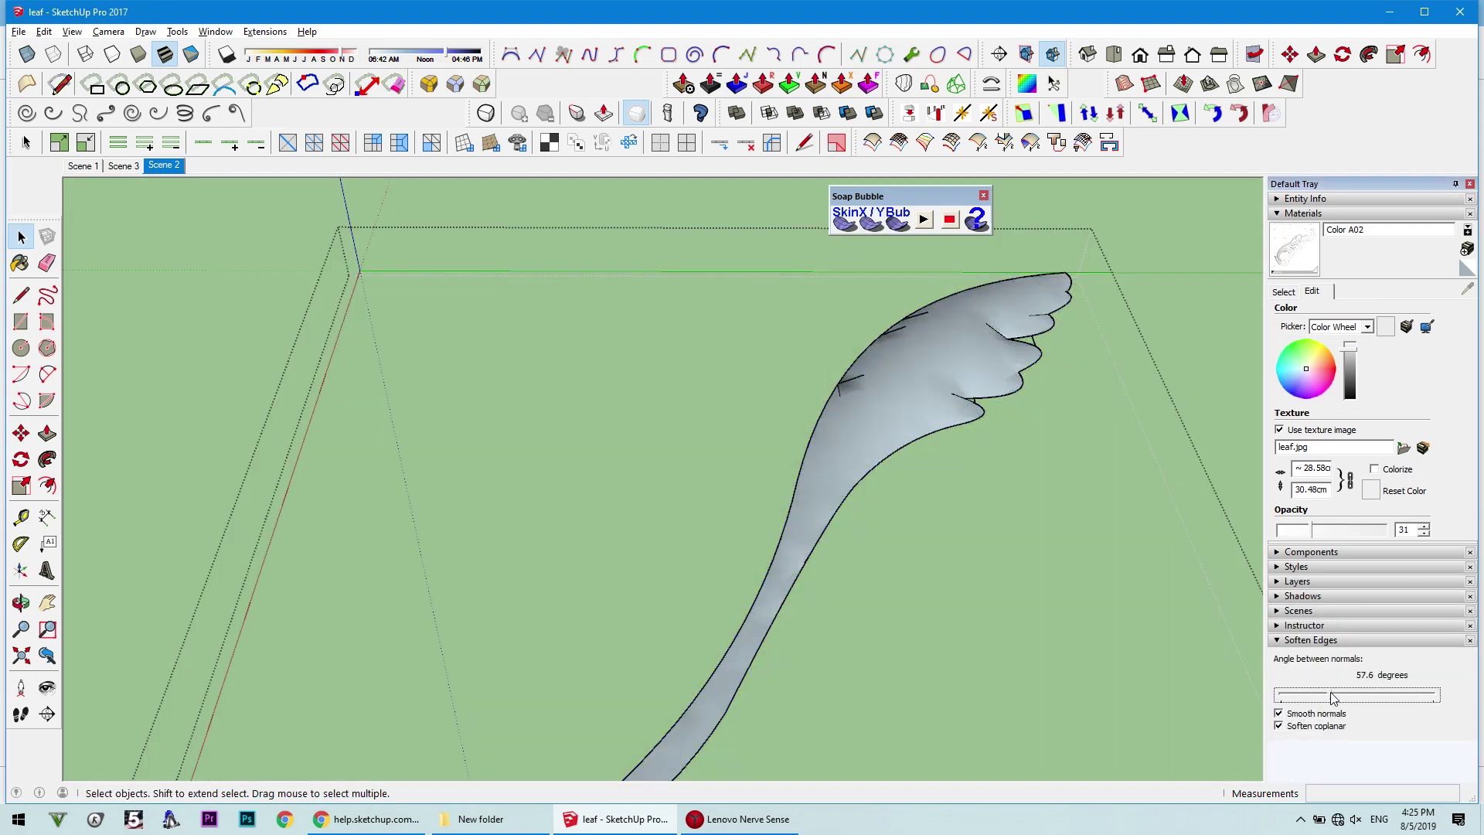
pyautogui.moveTo(955, 385); pyautogui.dragTo(1071, 358, button='middle')
pyautogui.scroll(5, 1071, 358)
pyautogui.click(994, 310)
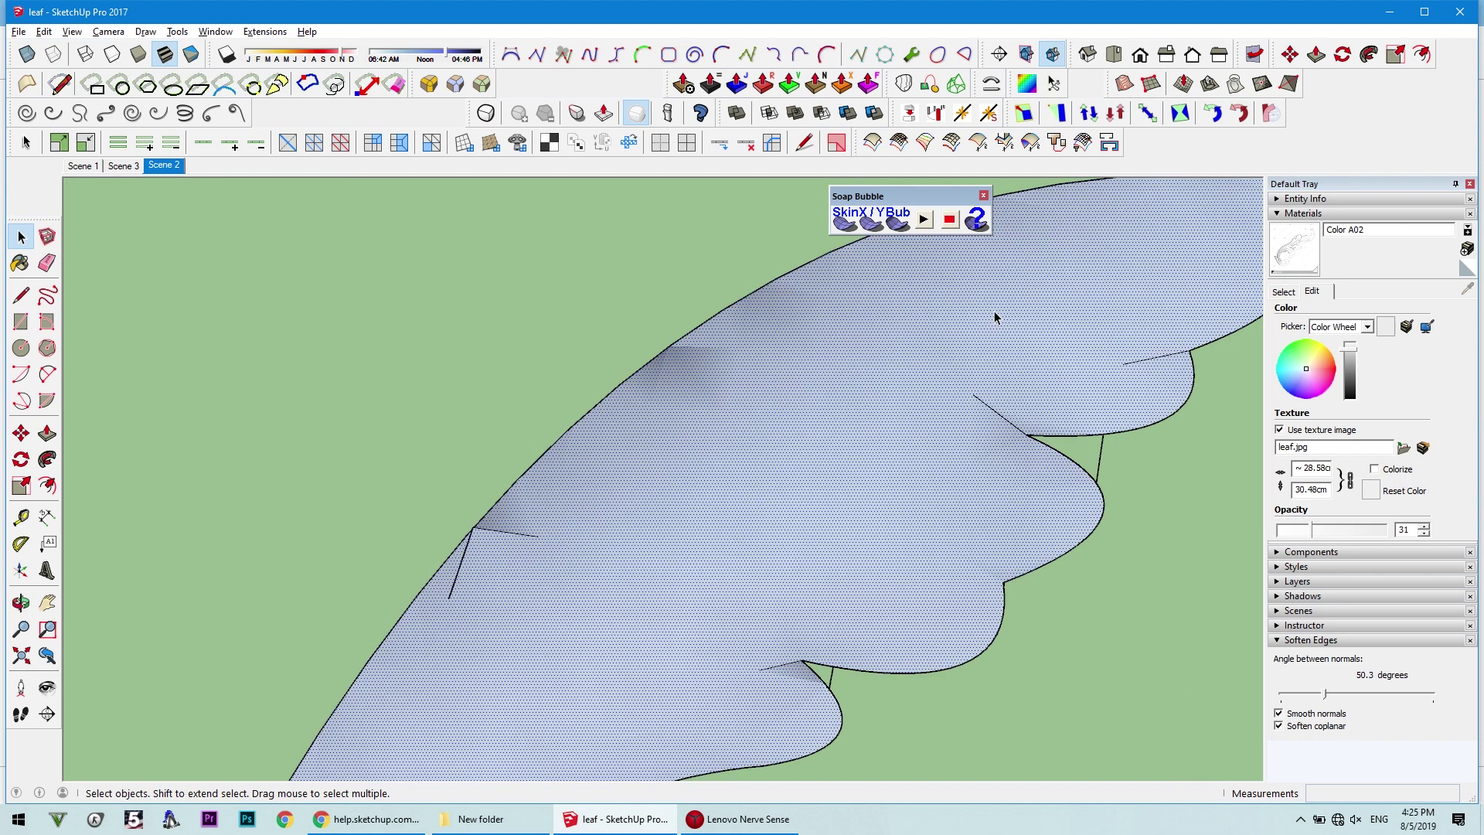
pyautogui.scroll(-5, 975, 346)
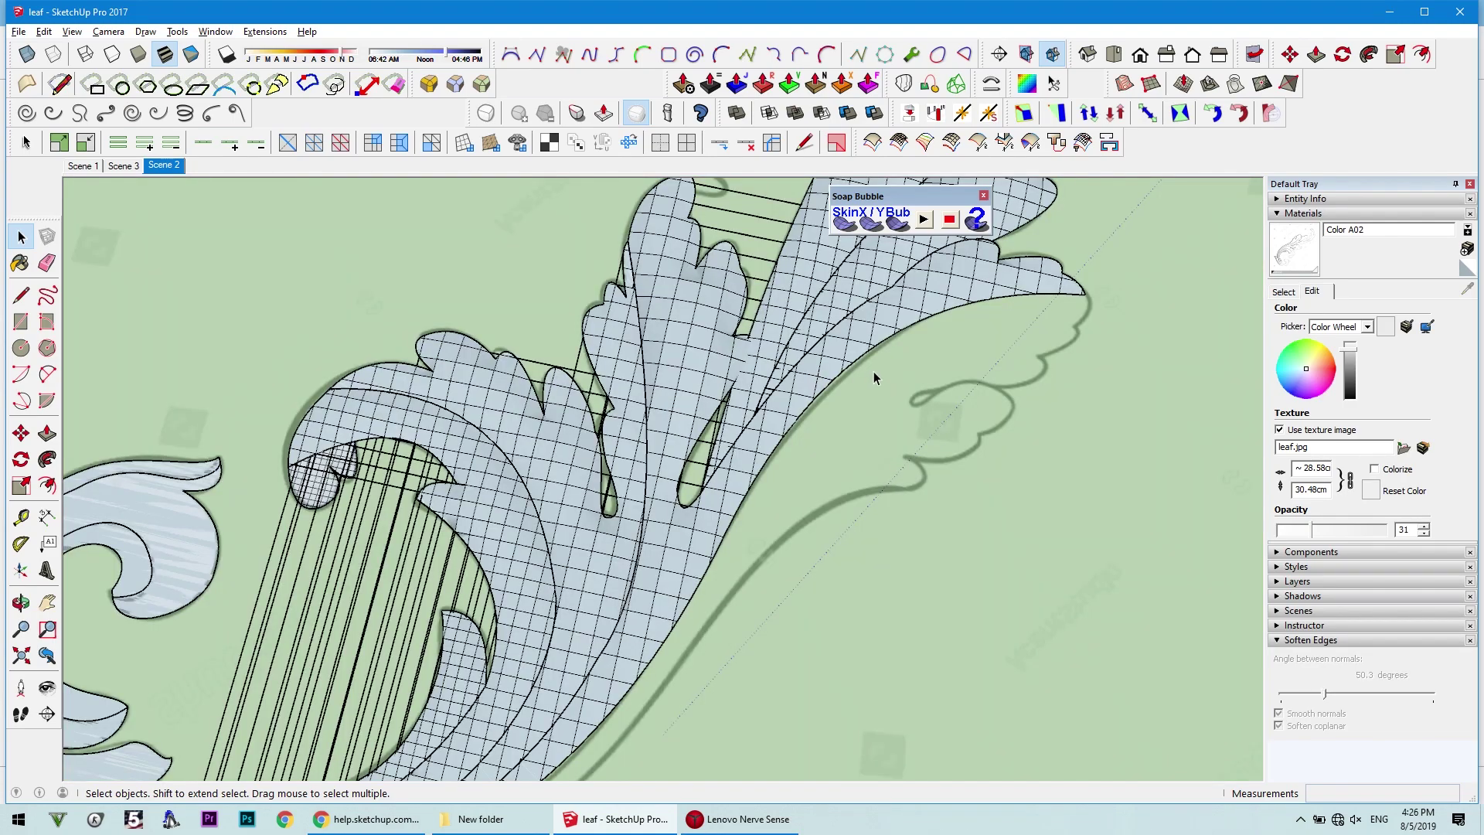
# Soften the outer leaf section's mesh at 59.4 degrees between normals
pyautogui.click(873, 371)
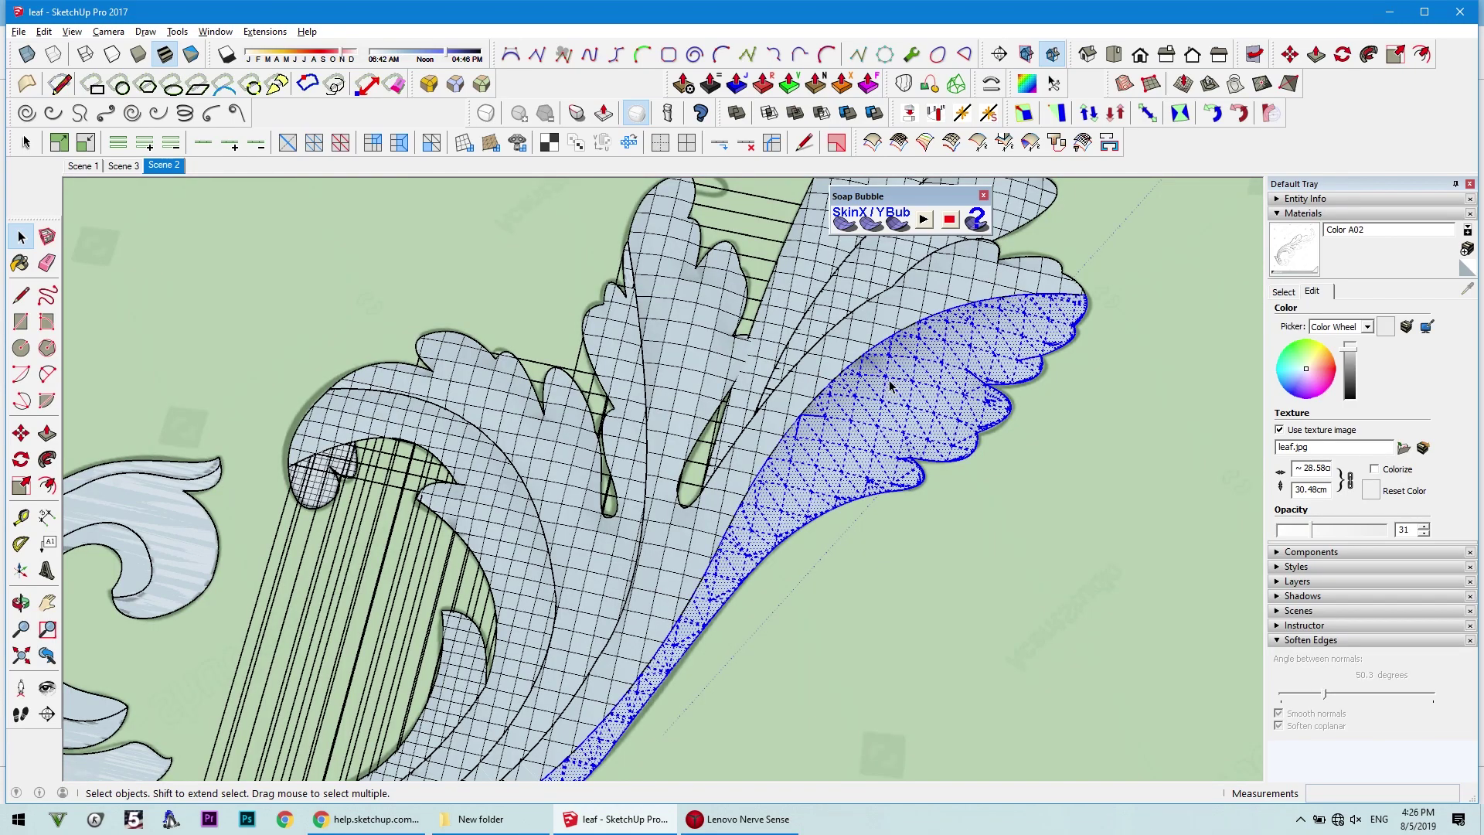
pyautogui.scroll(-5, 966, 433)
pyautogui.moveTo(966, 433); pyautogui.dragTo(1005, 232, button='middle')
pyautogui.scroll(4, 1005, 387)
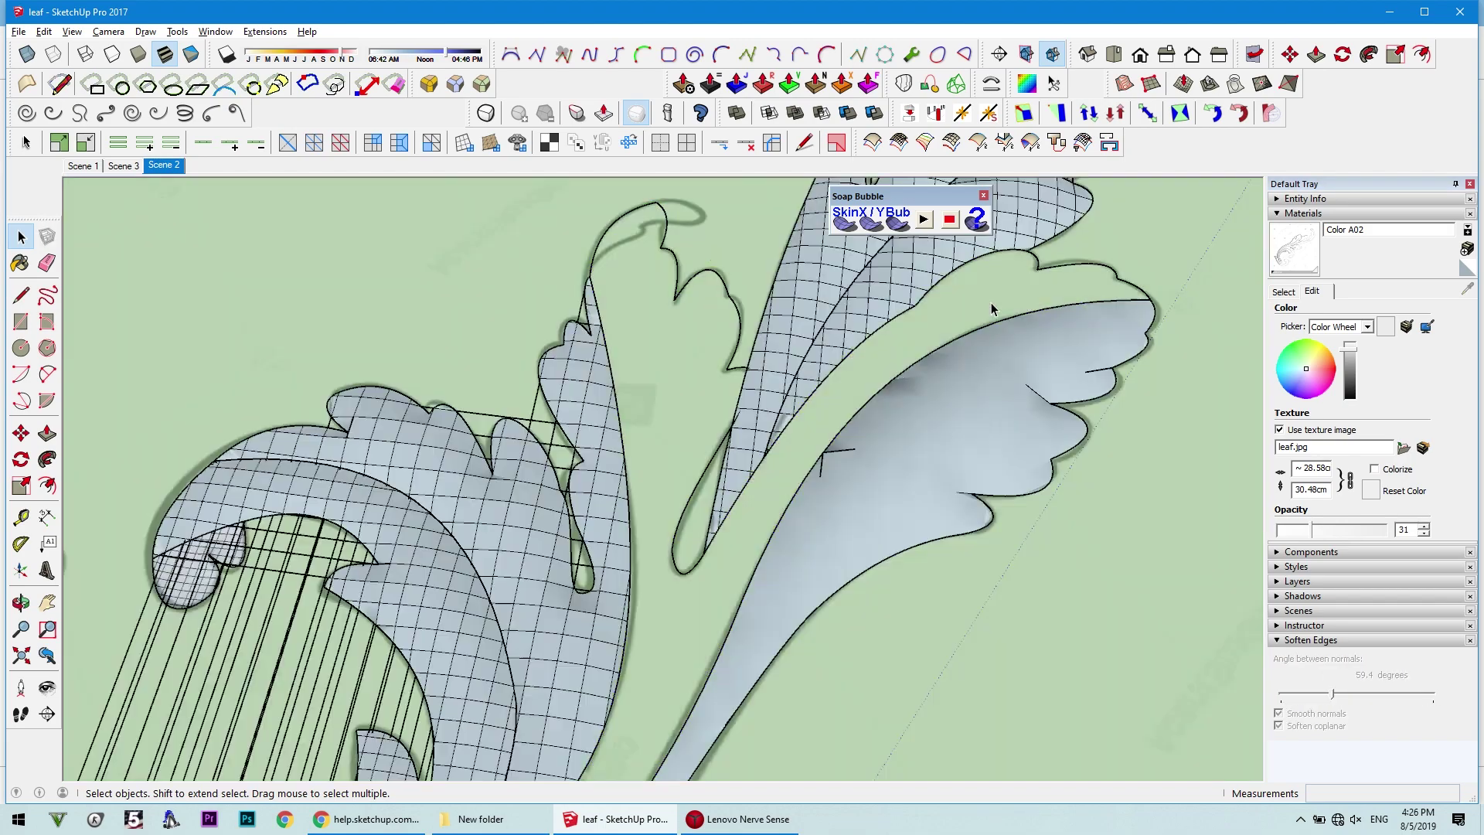
# Soften the mesh edges of the large branching leaf and the slim crescent, using 60.3 degrees between normals for the crescent
pyautogui.rightClick(962, 299)
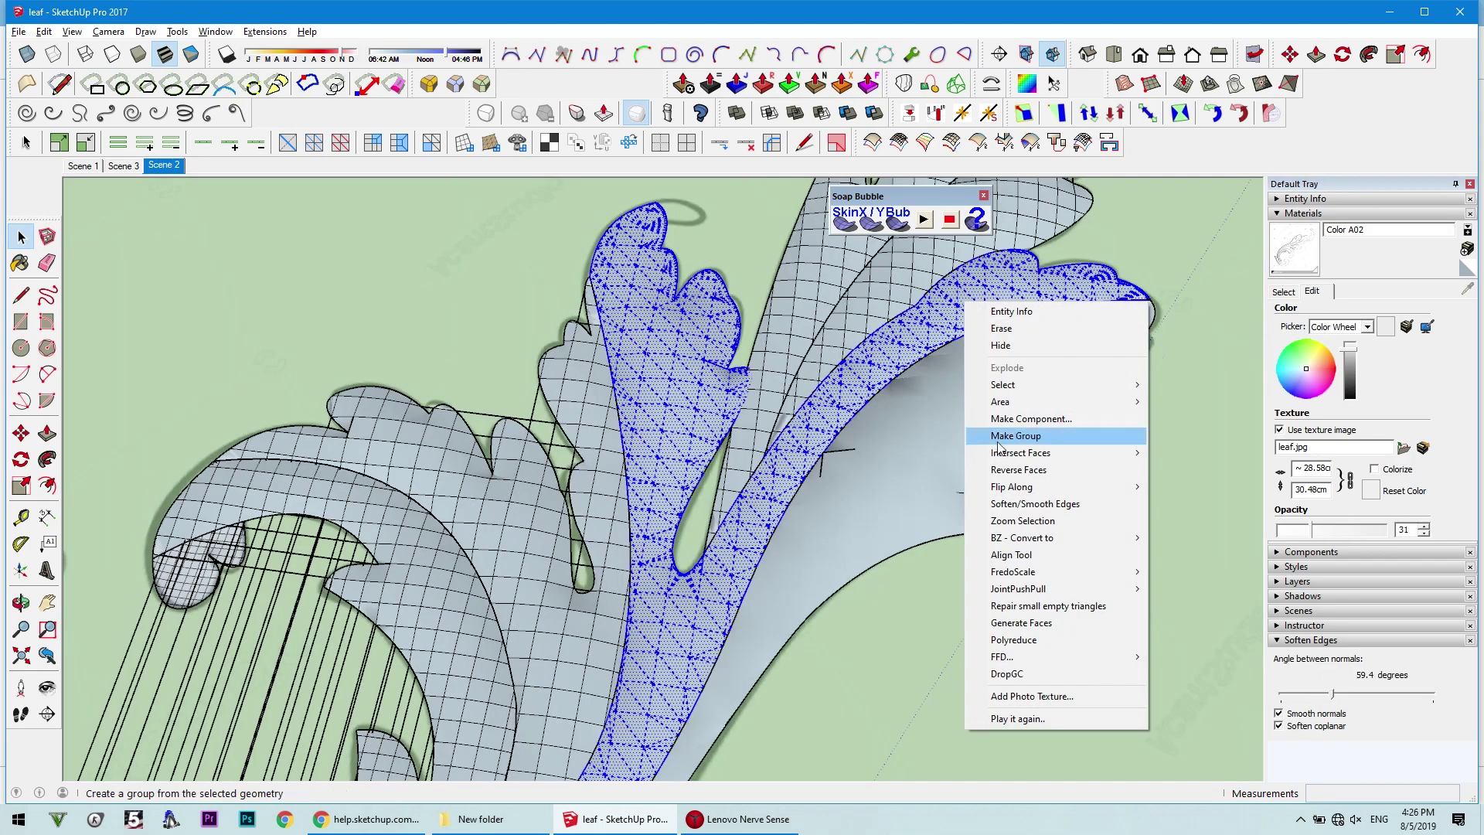
pyautogui.rightClick(958, 442)
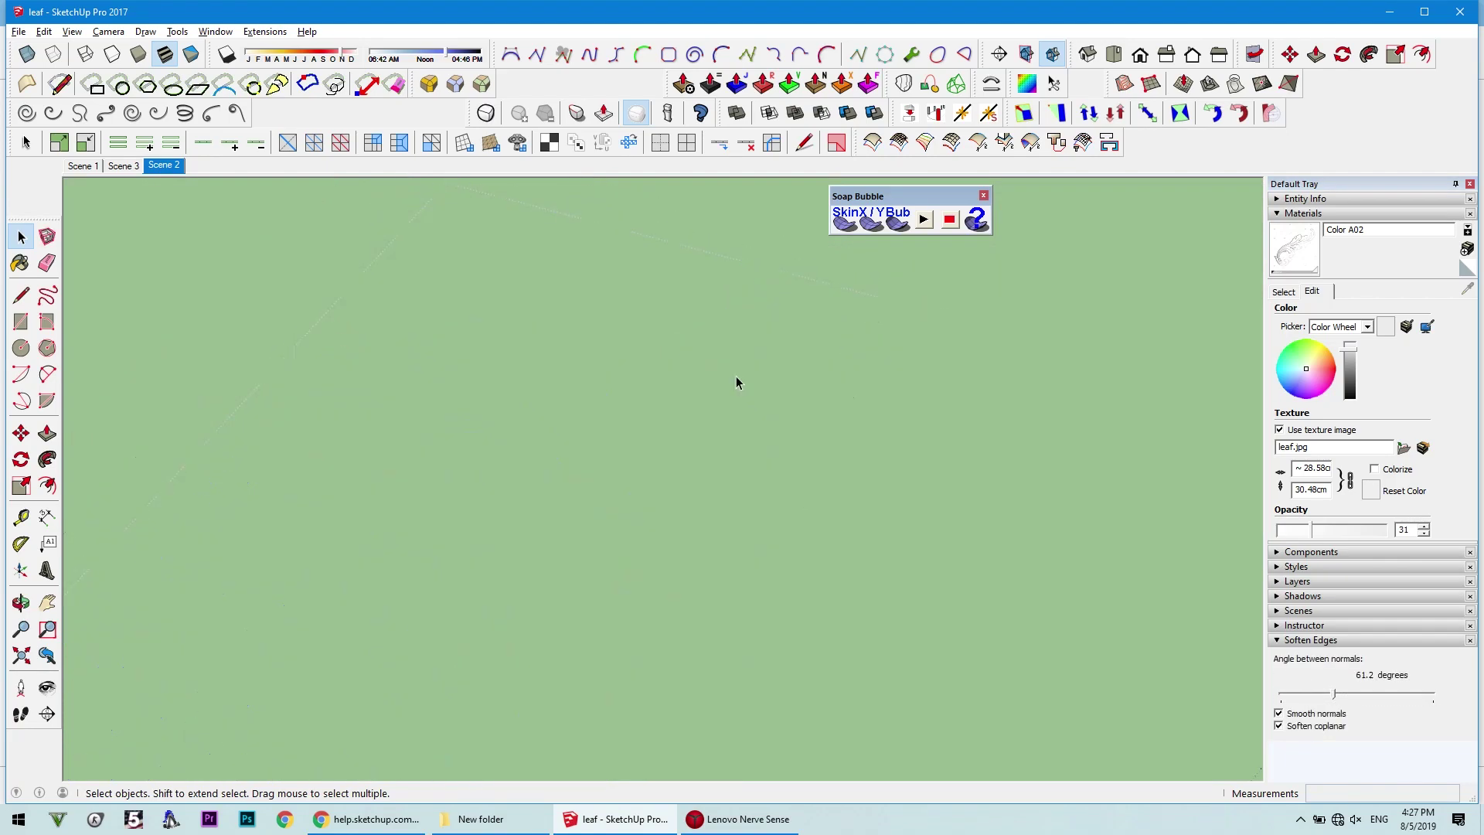
pyautogui.rightClick(734, 377)
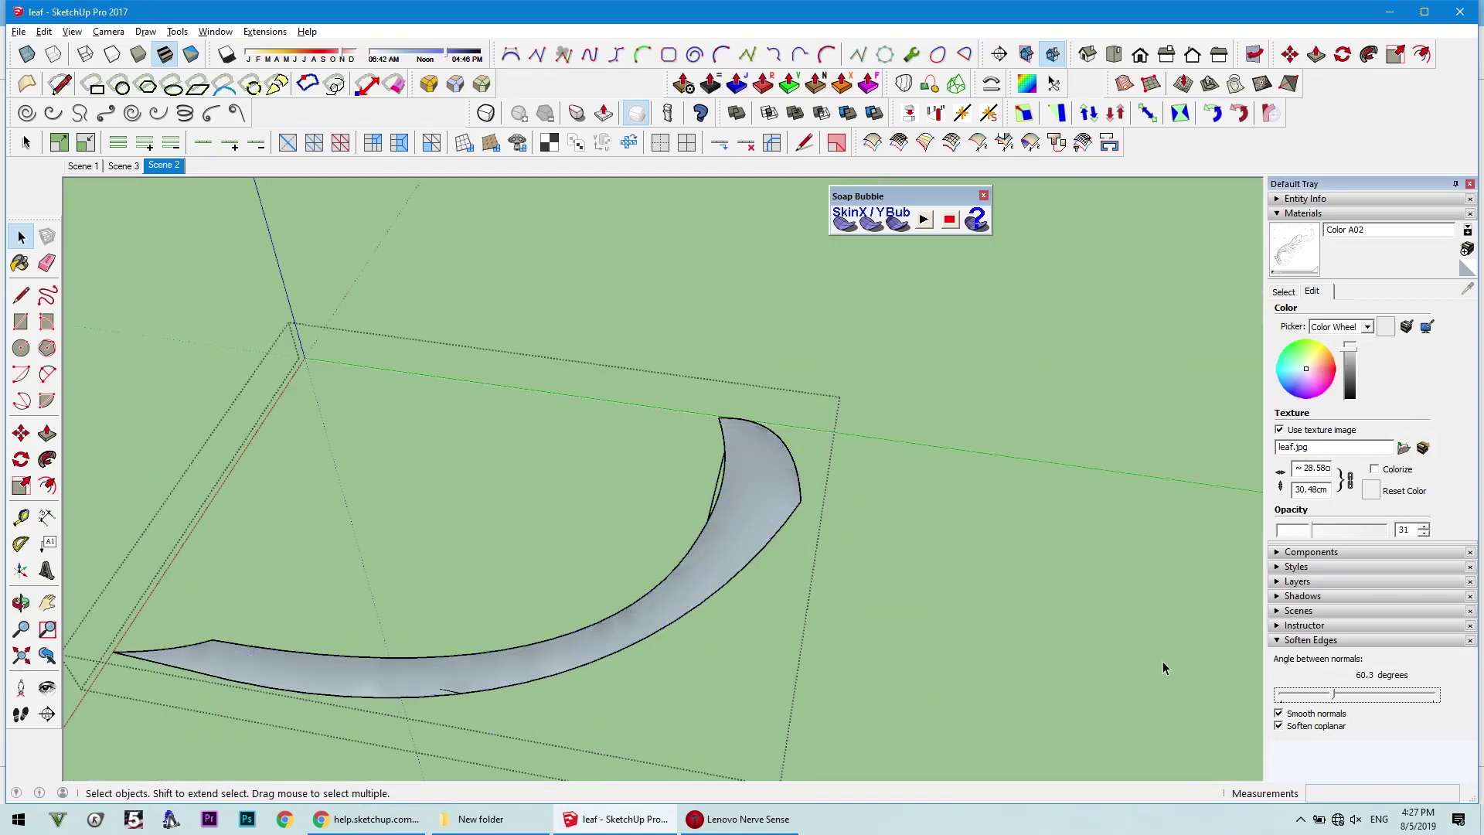
pyautogui.click(748, 486)
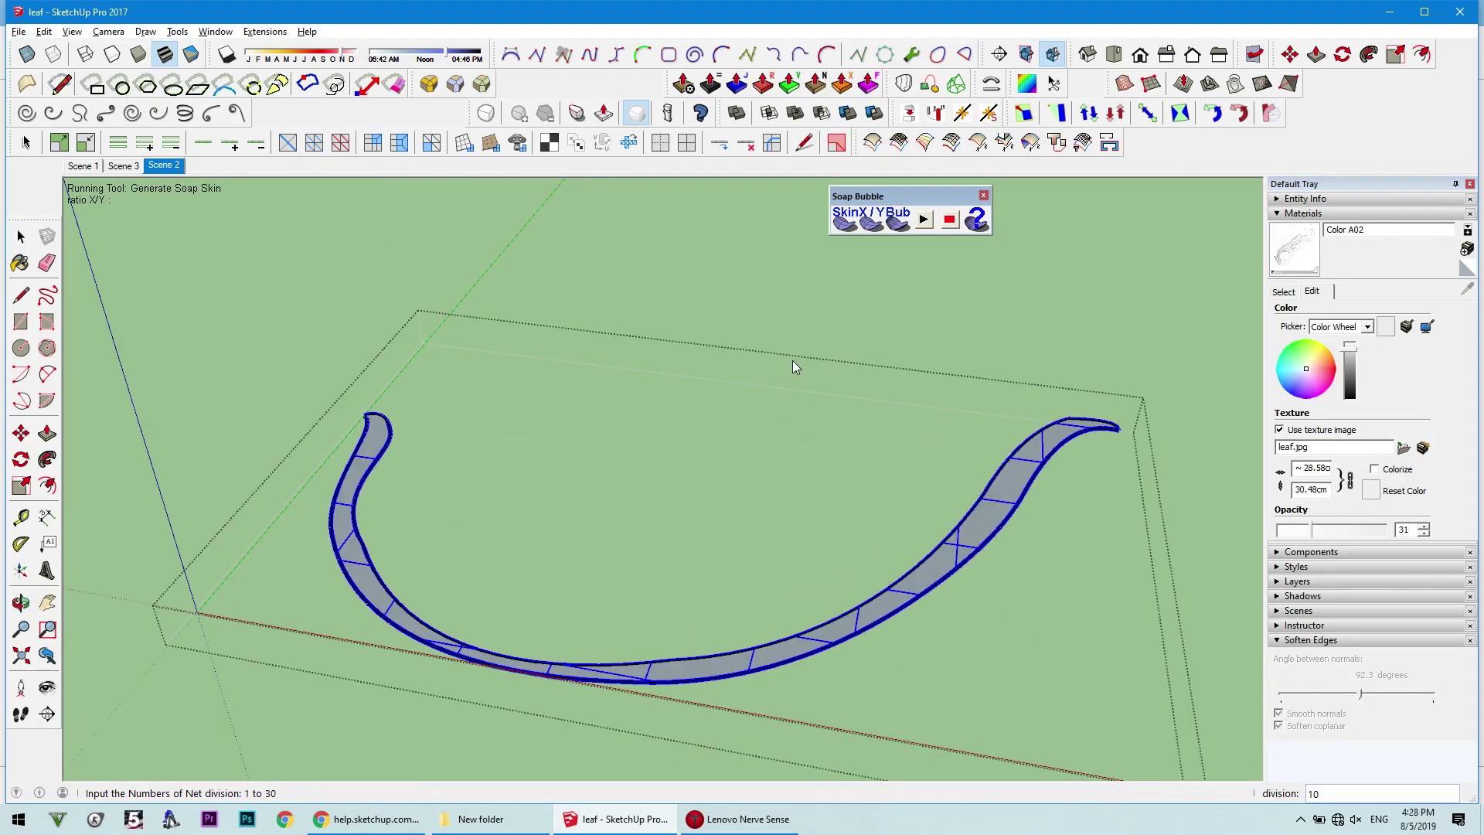
# Generate a soap skin on the long thin curved stem face and inflate it with Soap Bubble
pyautogui.press('Return')
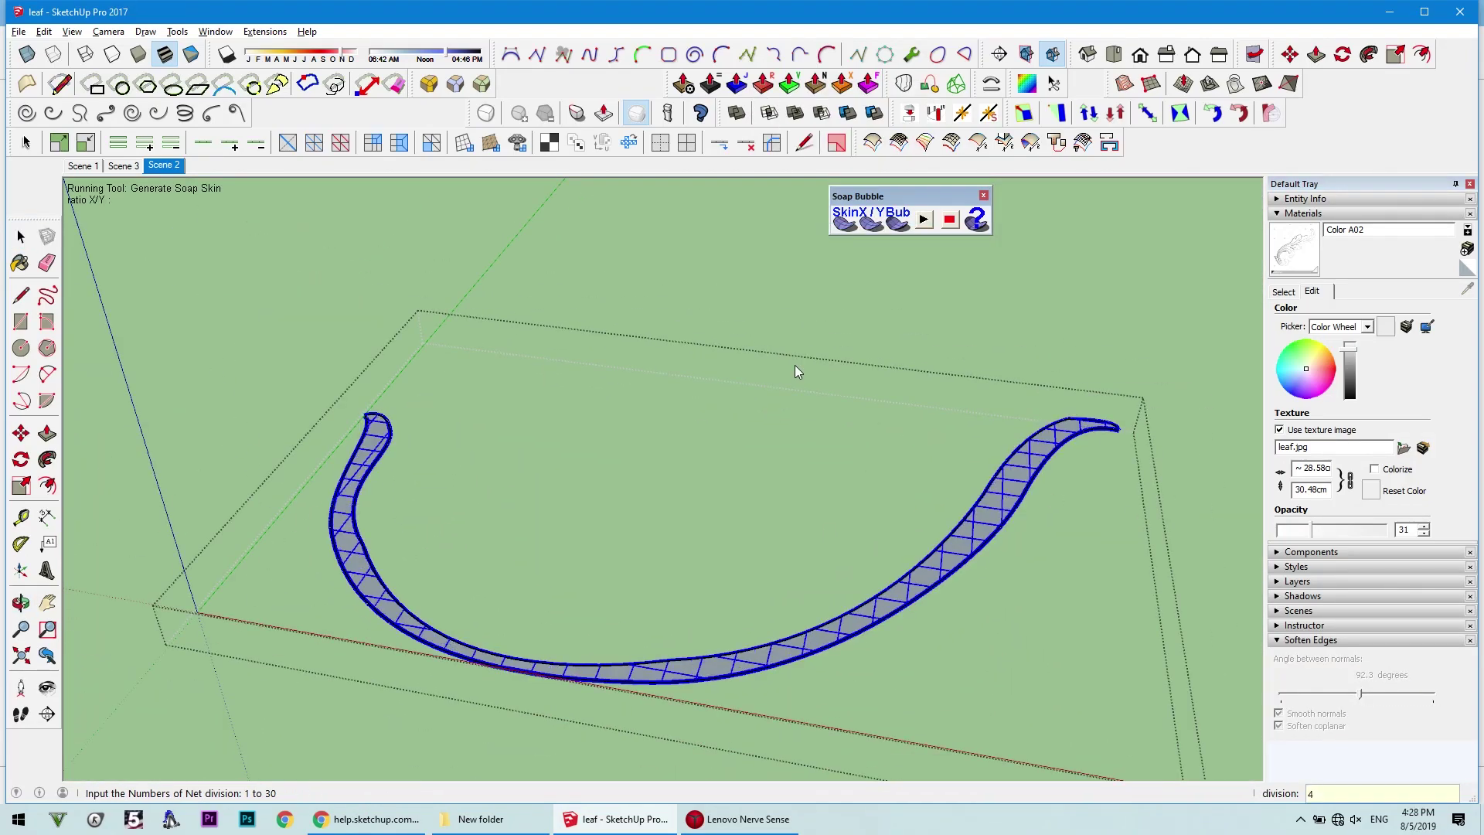
pyautogui.press('Return')
pyautogui.scroll(3, 1004, 533)
pyautogui.press('Return')
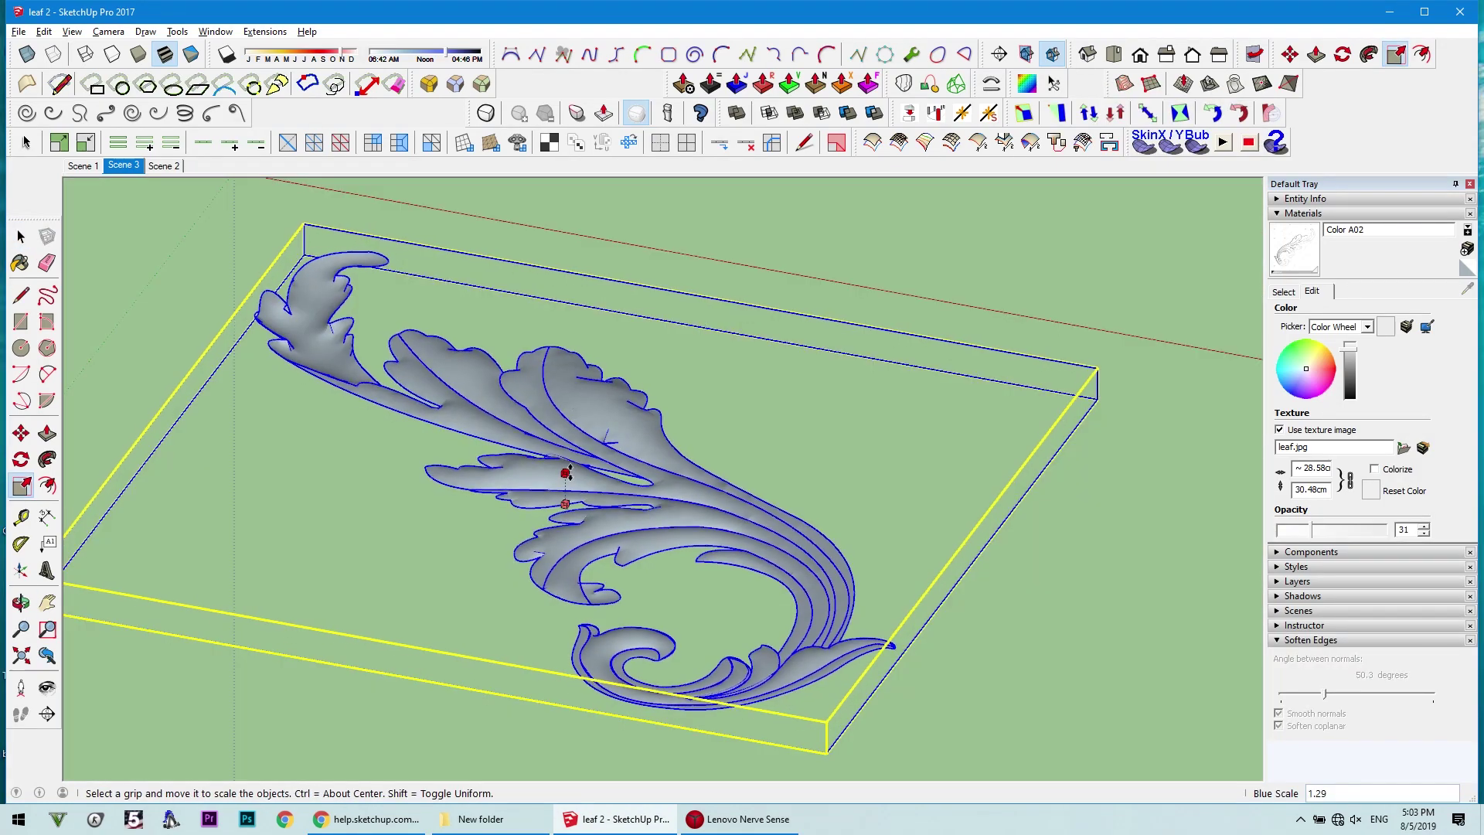
# Scale the assembled leaf's relief height by about 1.29 along the blue axis
pyautogui.moveTo(567, 473); pyautogui.dragTo(219, 335, button='middle')
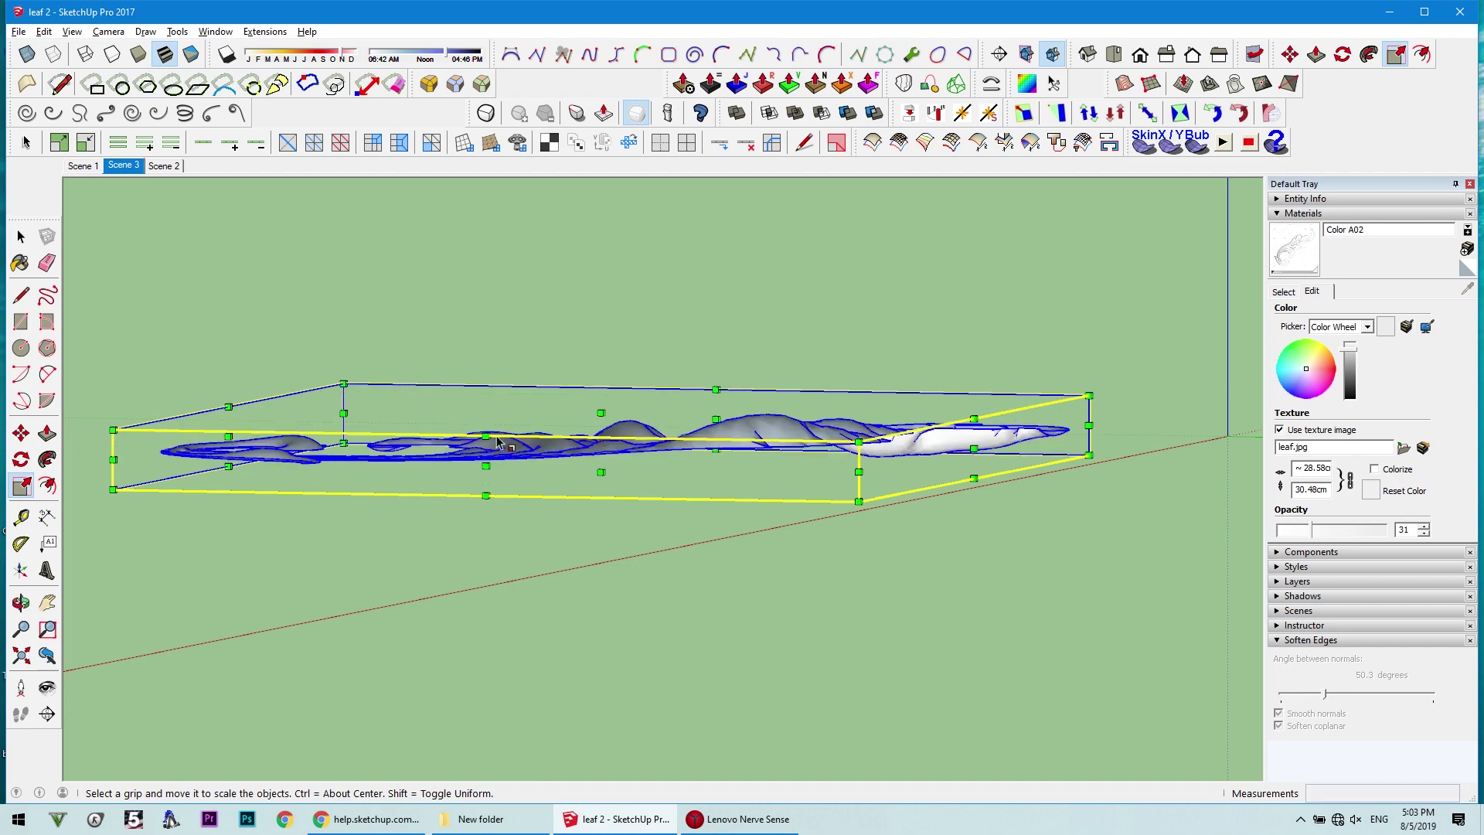
pyautogui.moveTo(499, 442); pyautogui.dragTo(1017, 591, button='middle')
pyautogui.press('space')
pyautogui.moveTo(660, 396); pyautogui.dragTo(629, 583, button='middle')
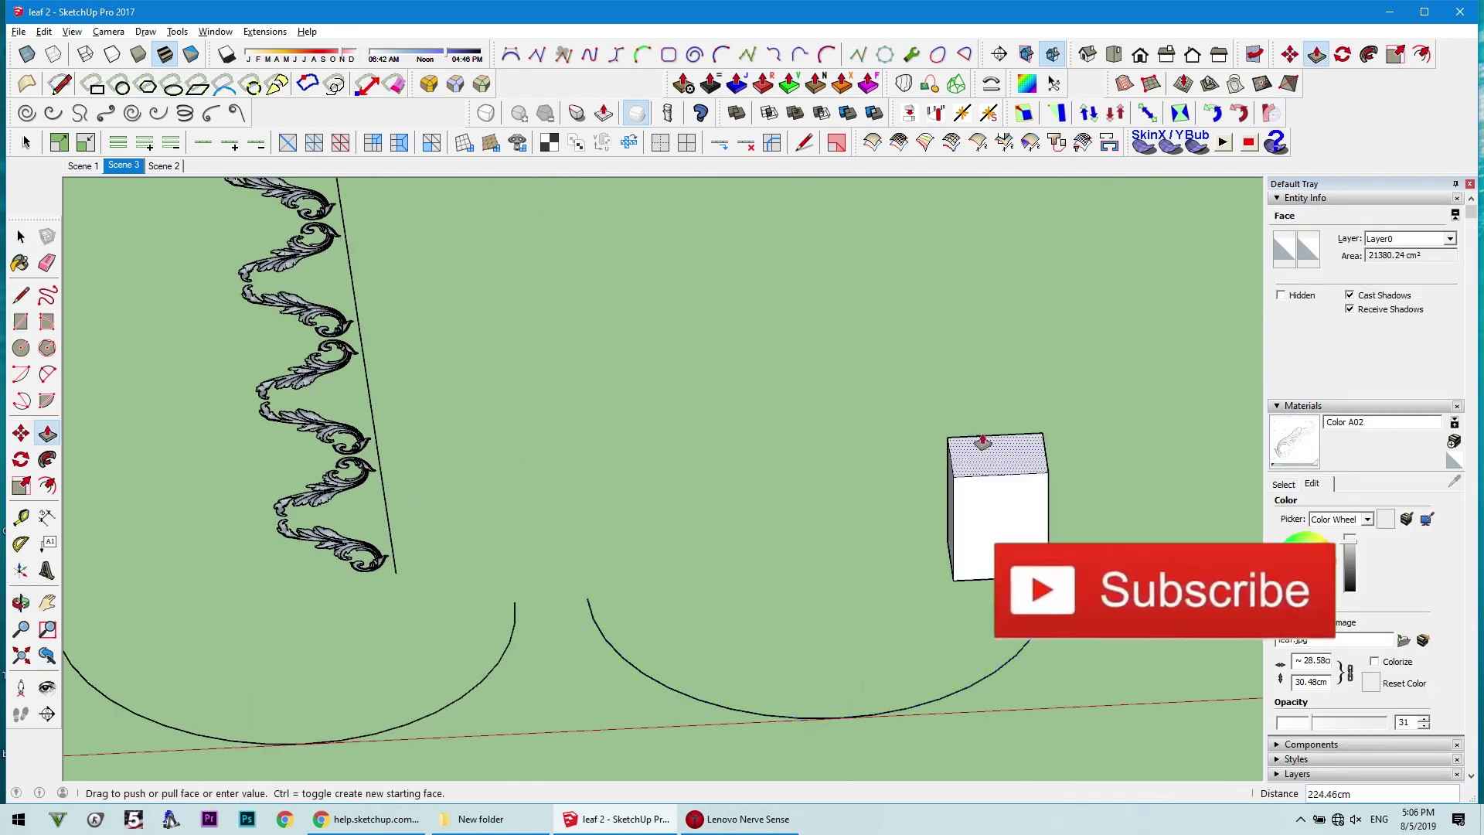
# Draw the upper moulding profile on the box's front face: an arc from the top corner and a small half-round below it, bulging about 9.09 cm
pyautogui.scroll(5, 856, 467)
pyautogui.press('a')
pyautogui.scroll(-1, 856, 467)
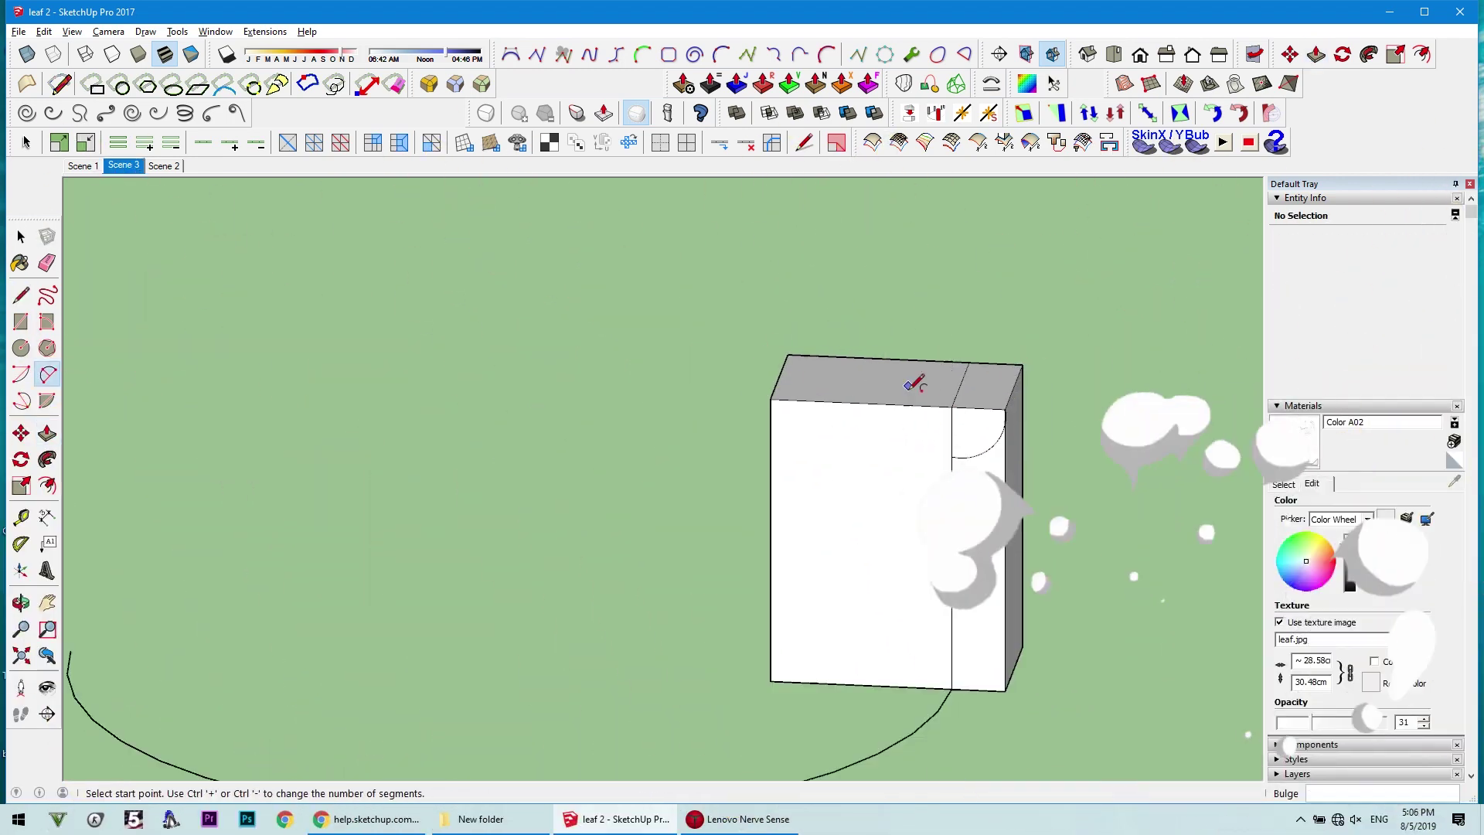
pyautogui.scroll(3, 911, 381)
pyautogui.click(931, 473)
pyautogui.click(1011, 440)
pyautogui.scroll(-3, 941, 530)
pyautogui.scroll(3, 935, 382)
pyautogui.click(1024, 297)
pyautogui.click(943, 373)
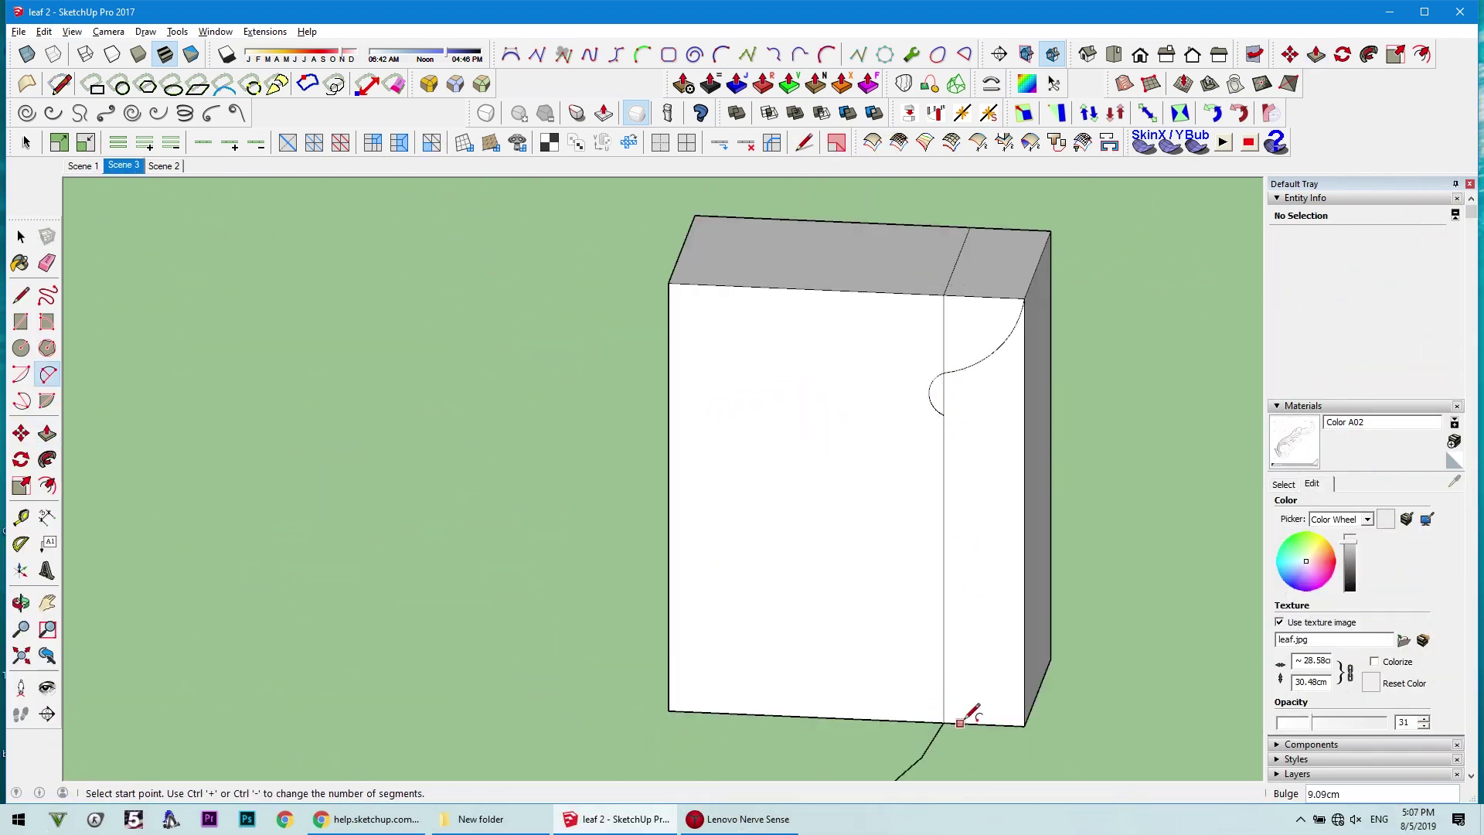
# Add a small half-round arc at the moulding profile's base and erase the surplus dividing line segments beside the arcs
pyautogui.click(960, 723)
pyautogui.scroll(-3, 950, 695)
pyautogui.scroll(3, 970, 546)
pyautogui.press('e')
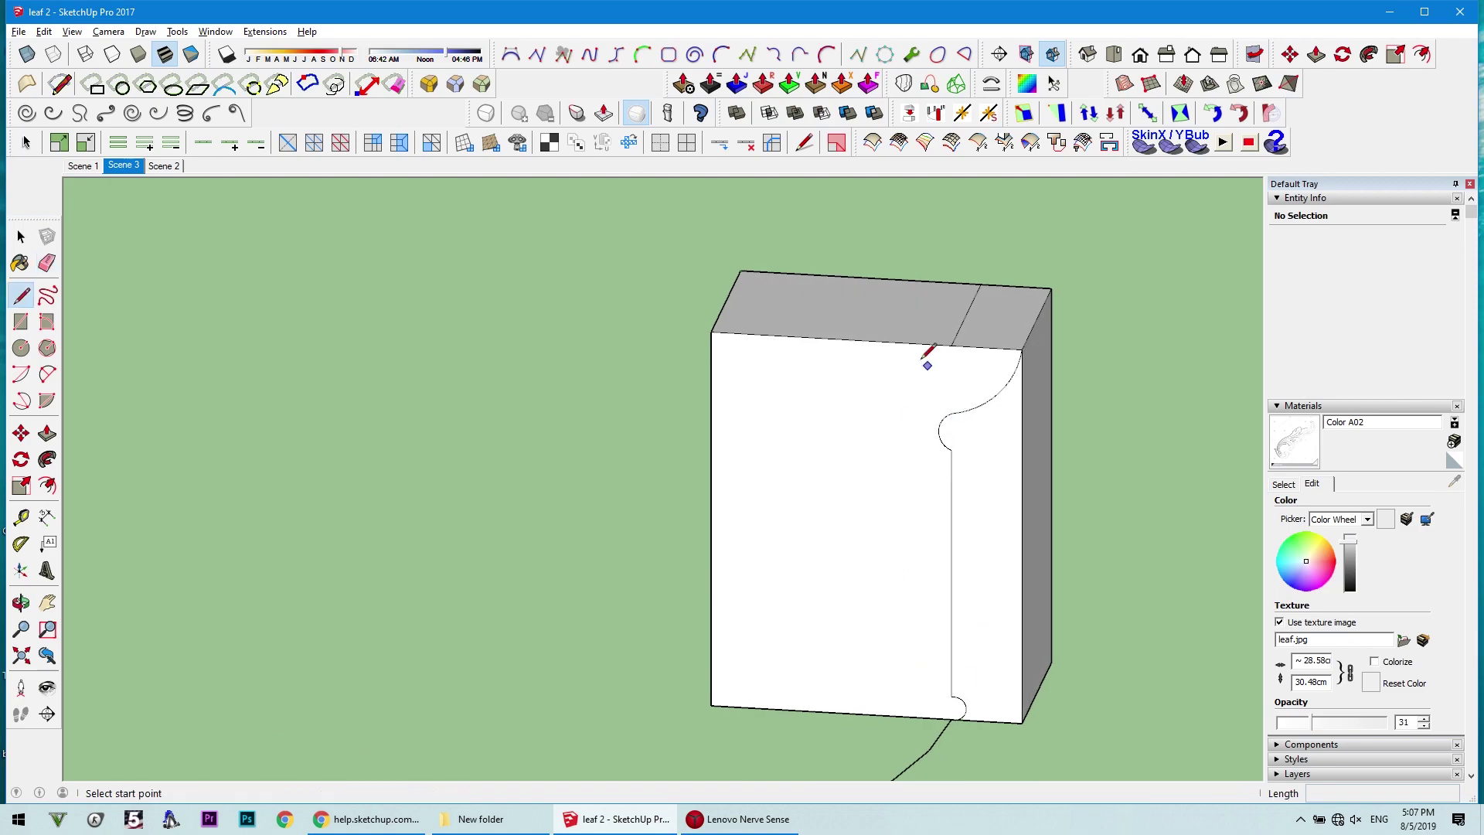
pyautogui.press('space')
pyautogui.scroll(-3, 927, 355)
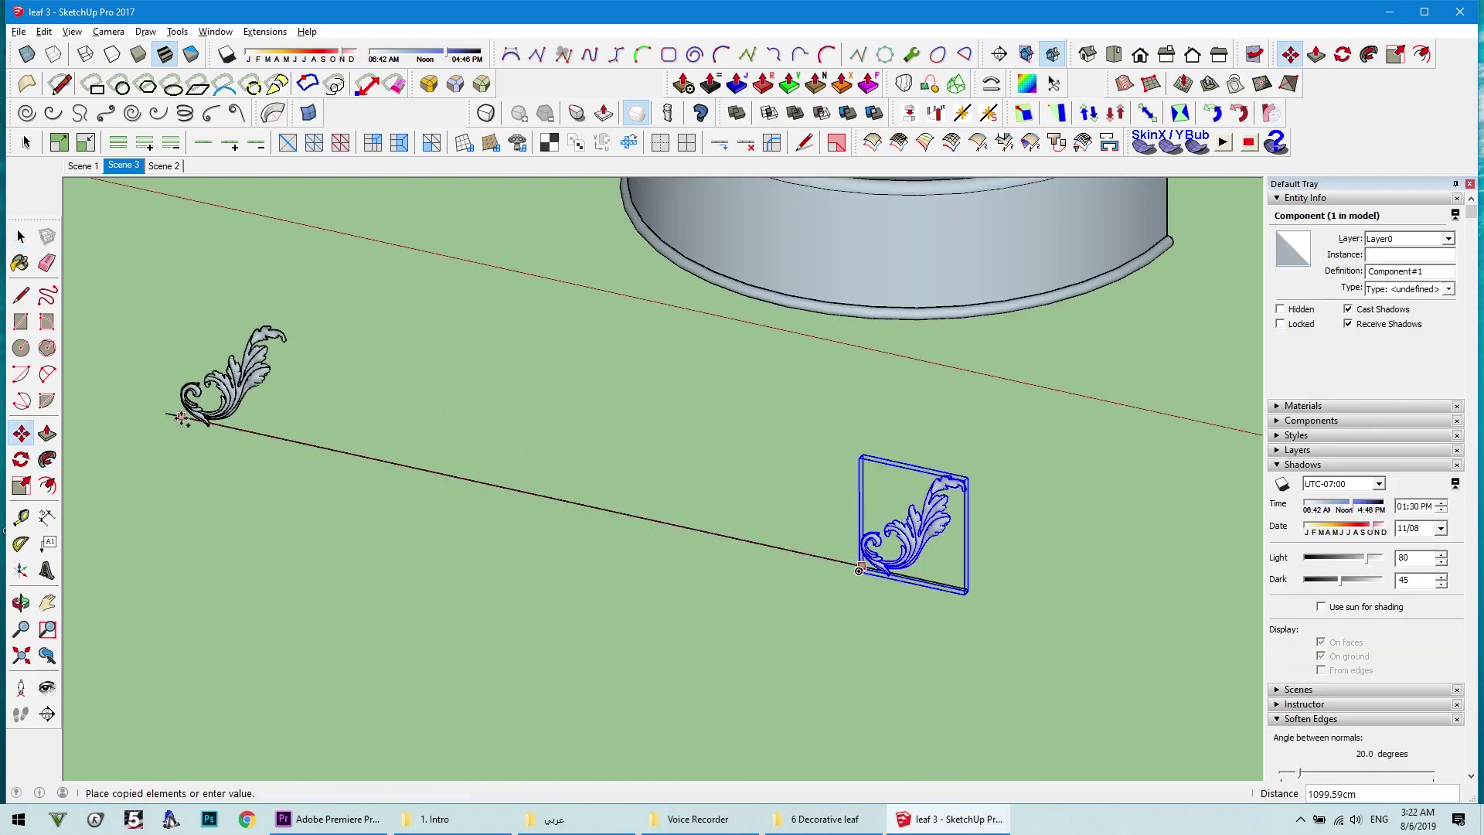
# Array the leaf component along the straight guide line to form a row of 13 leaves
pyautogui.scroll(3, 613, 513)
pyautogui.press('space')
pyautogui.scroll(-5, 785, 569)
pyautogui.click(785, 569)
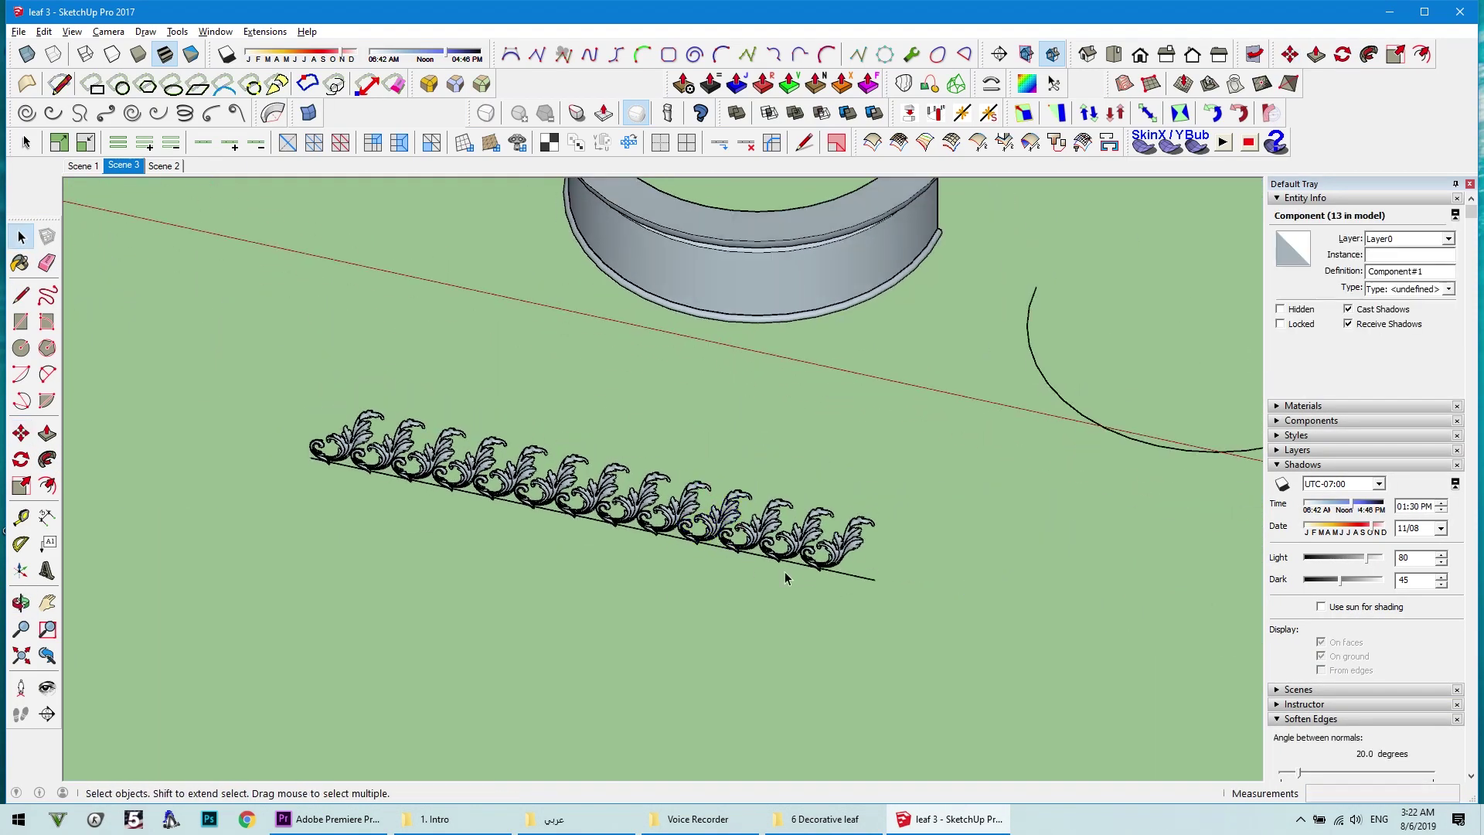
# Group the row of leaves and bend the group into a semicircular curve
pyautogui.moveTo(785, 570); pyautogui.dragTo(623, 424, button='middle')
pyautogui.rightClick(623, 425)
pyautogui.click(672, 576)
pyautogui.scroll(6, 618, 587)
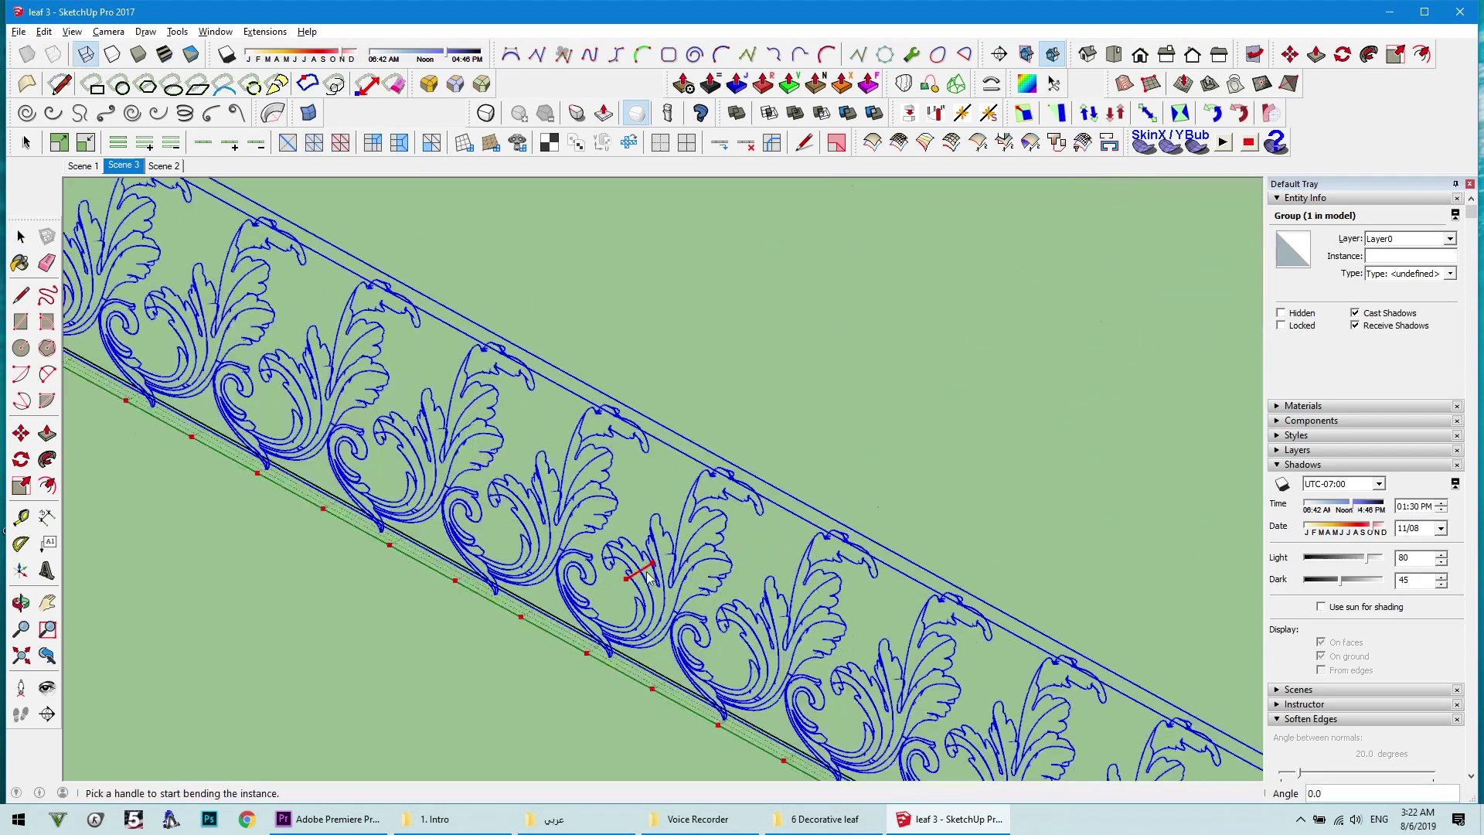
pyautogui.moveTo(618, 587)
pyautogui.mouseDown(button='middle')
pyautogui.moveTo(573, 672)
pyautogui.moveTo(622, 602)
pyautogui.mouseUp(button='middle')
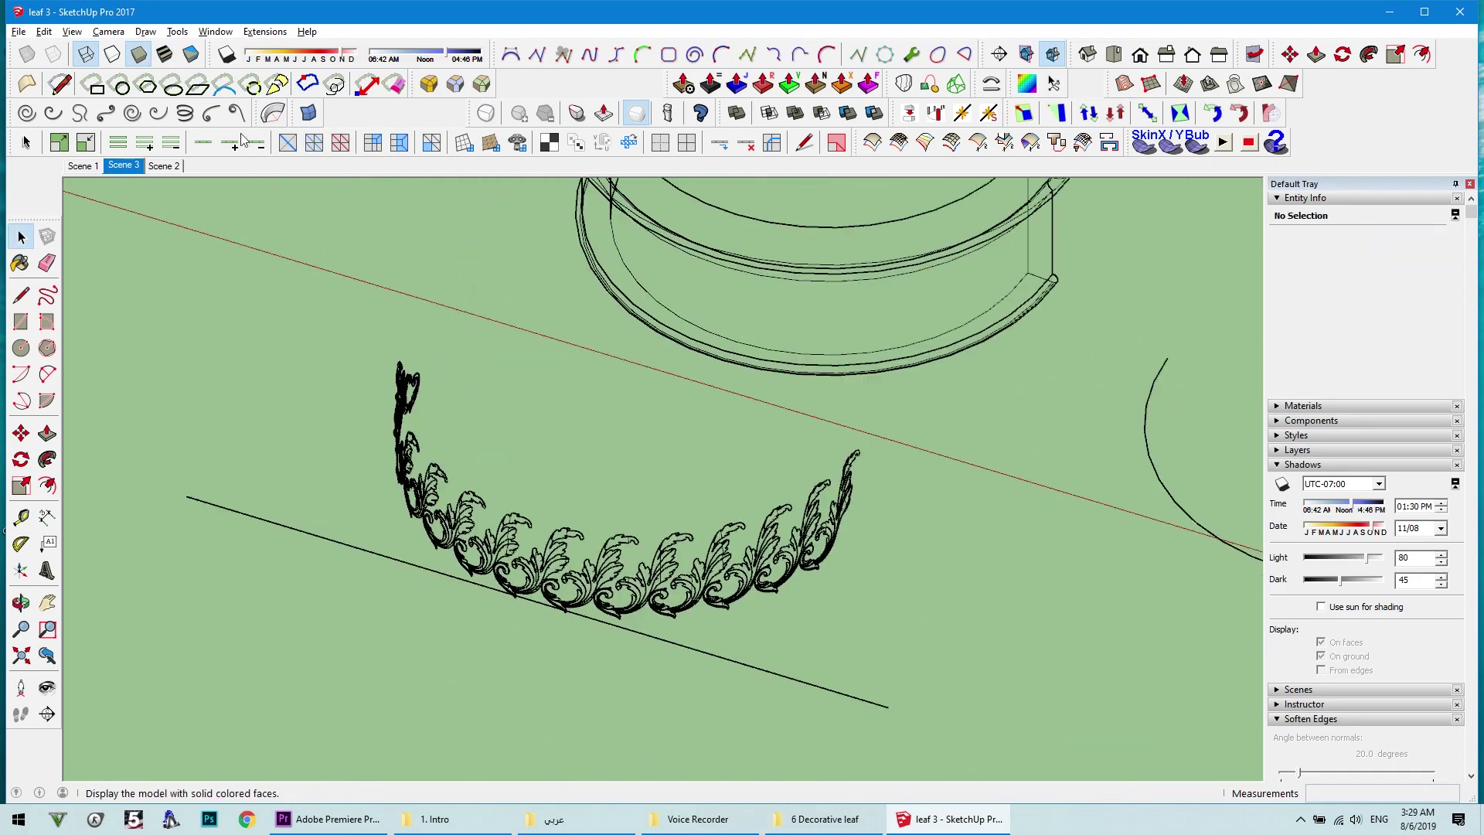
# Display the model with shaded faces and move the bent leaf group onto the curved wall above its base moulding
pyautogui.scroll(3, 465, 551)
pyautogui.click(465, 551)
pyautogui.press('m')
pyautogui.click(465, 550)
pyautogui.scroll(-5, 465, 550)
pyautogui.scroll(4, 556, 472)
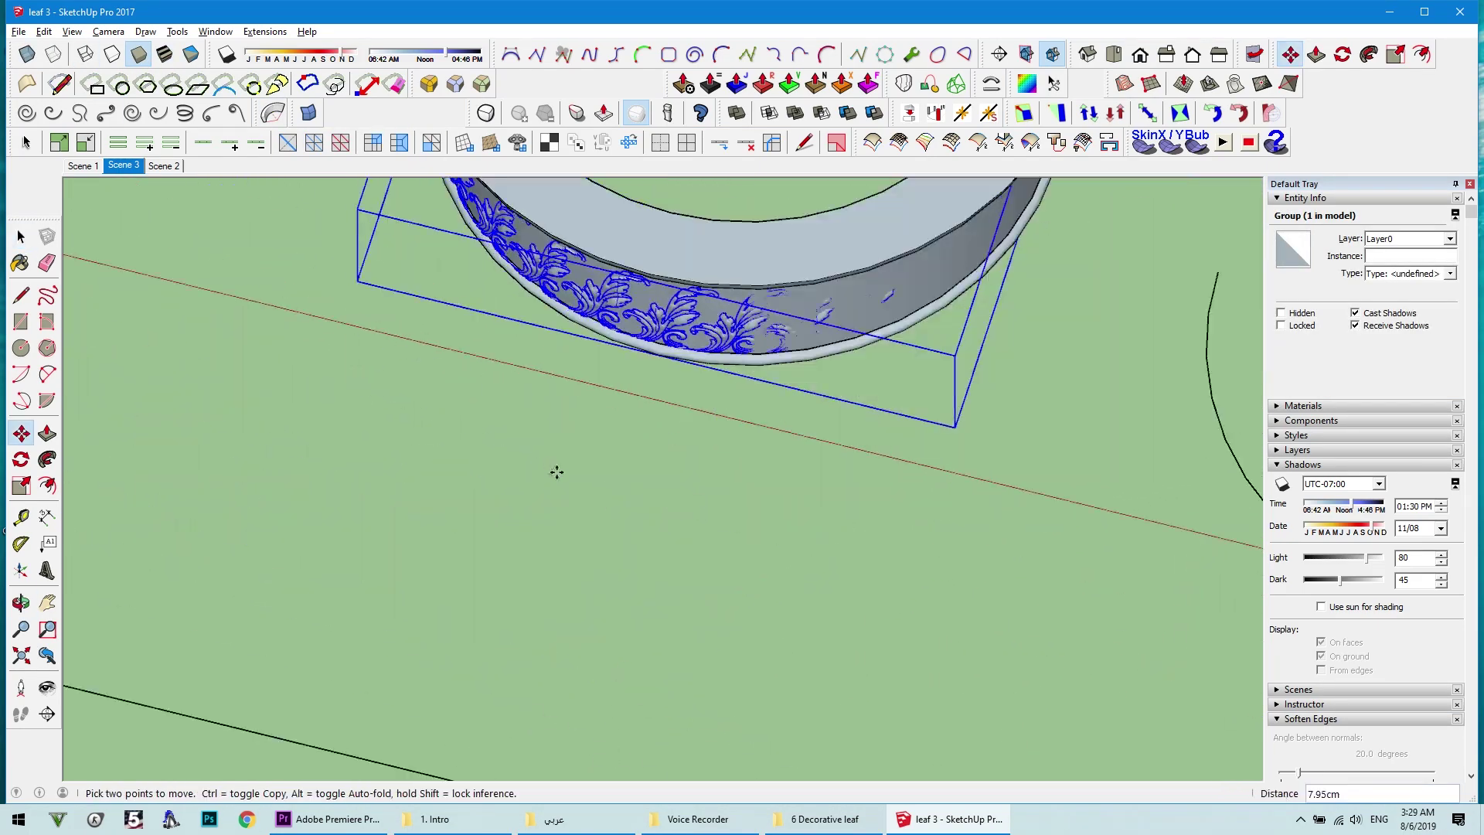